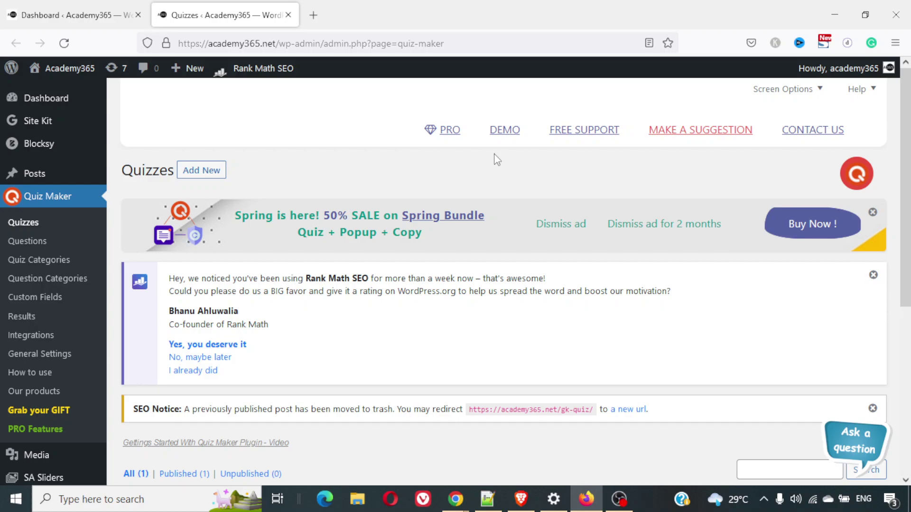
Return to the Quiz Maker quizzes list and browse it
{"action": "scroll", "coordinate": [494, 154], "scroll_direction": "down", "scroll_amount": 3}
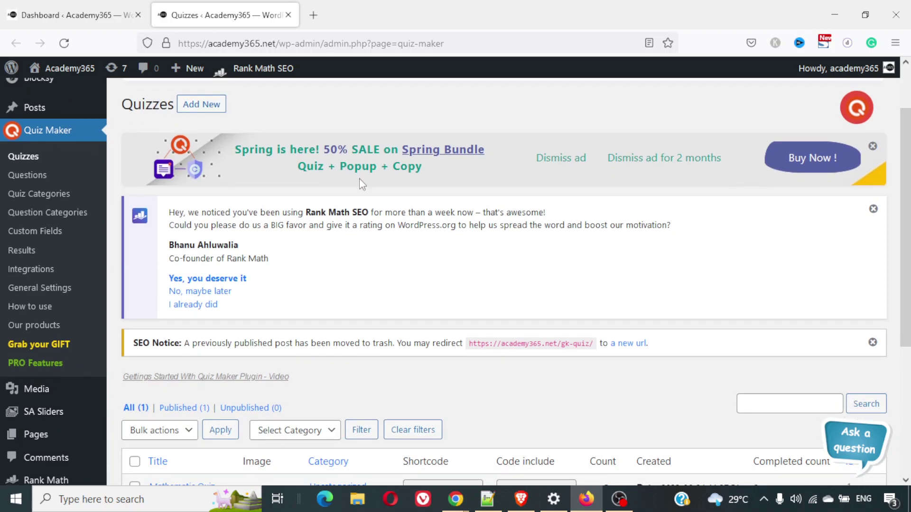
{"action": "left_click", "coordinate": [64, 158]}
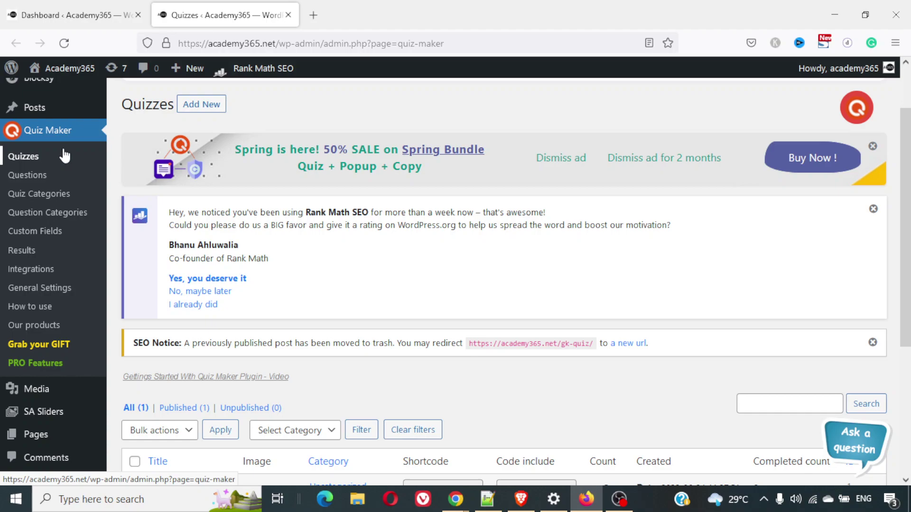
{"action": "scroll", "coordinate": [65, 155], "scroll_direction": "down", "scroll_amount": 4}
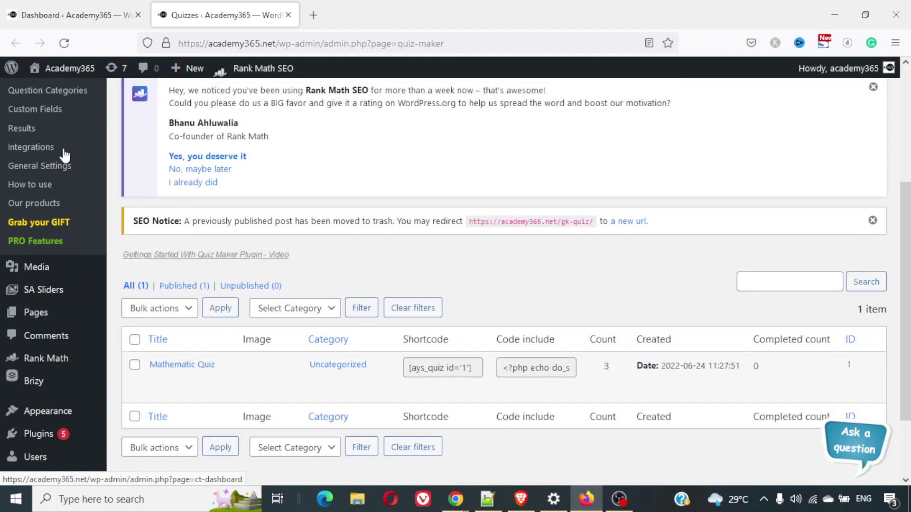
{"action": "scroll", "coordinate": [65, 156], "scroll_direction": "down", "scroll_amount": 3}
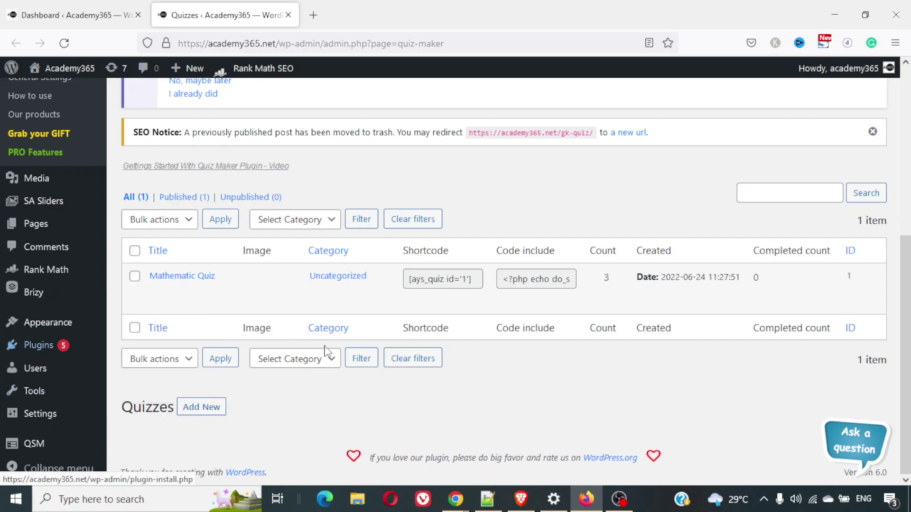
{"action": "scroll", "coordinate": [326, 352], "scroll_direction": "up", "scroll_amount": 5}
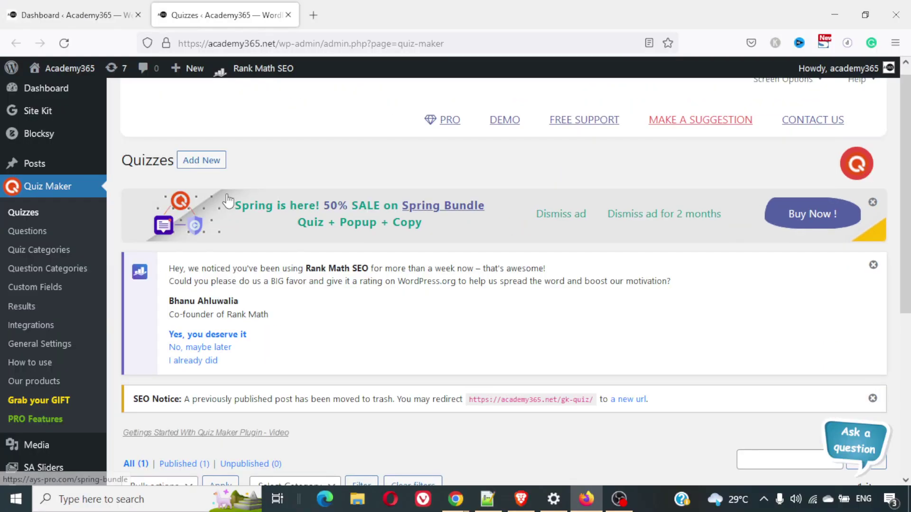
{"action": "left_click", "coordinate": [39, 217]}
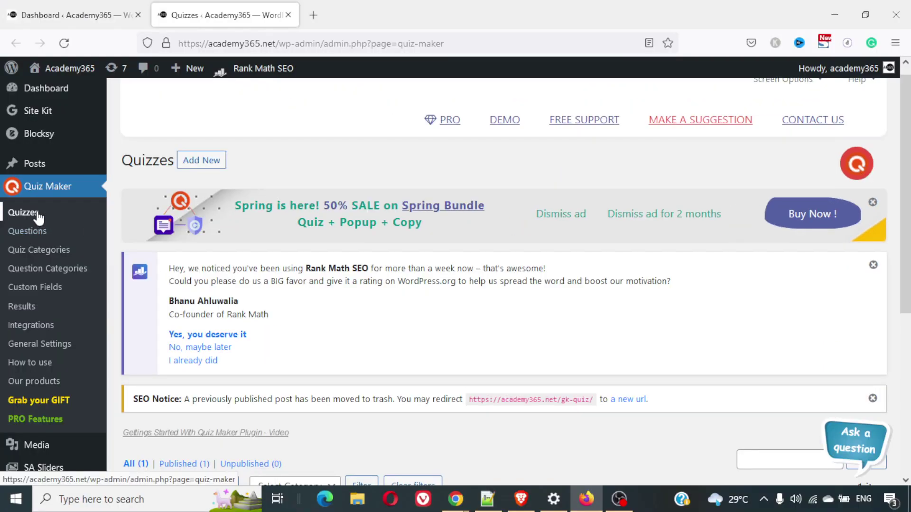
{"action": "scroll", "coordinate": [491, 311], "scroll_direction": "down", "scroll_amount": 5}
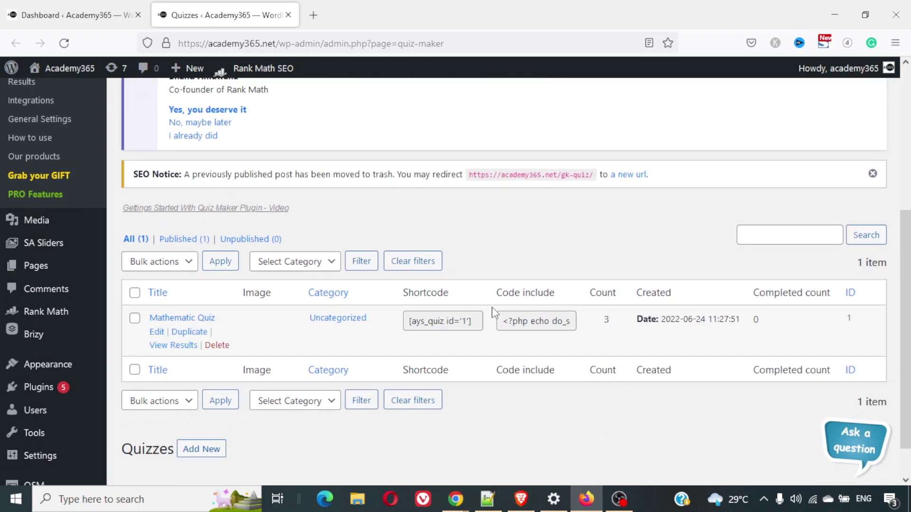
{"action": "scroll", "coordinate": [493, 312], "scroll_direction": "up", "scroll_amount": 5}
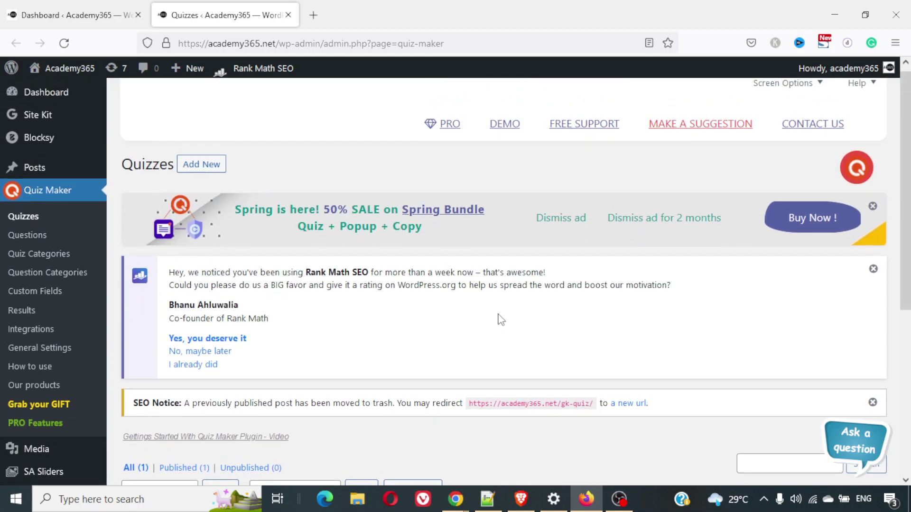
Start a new quiz and go to the Title field in its General settings
{"action": "left_click", "coordinate": [202, 167]}
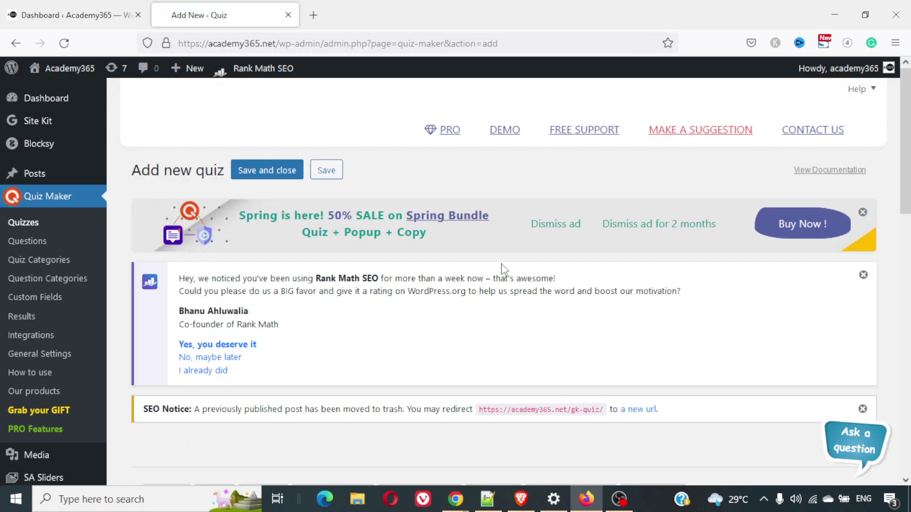
{"action": "scroll", "coordinate": [503, 264], "scroll_direction": "down", "scroll_amount": 2}
{"action": "scroll", "coordinate": [502, 263], "scroll_direction": "down", "scroll_amount": 6}
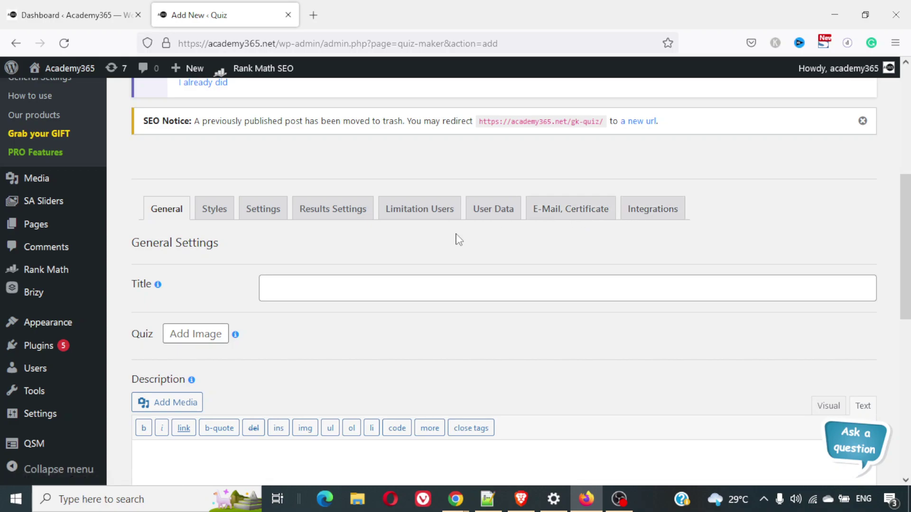
{"action": "scroll", "coordinate": [448, 285], "scroll_direction": "down", "scroll_amount": 1}
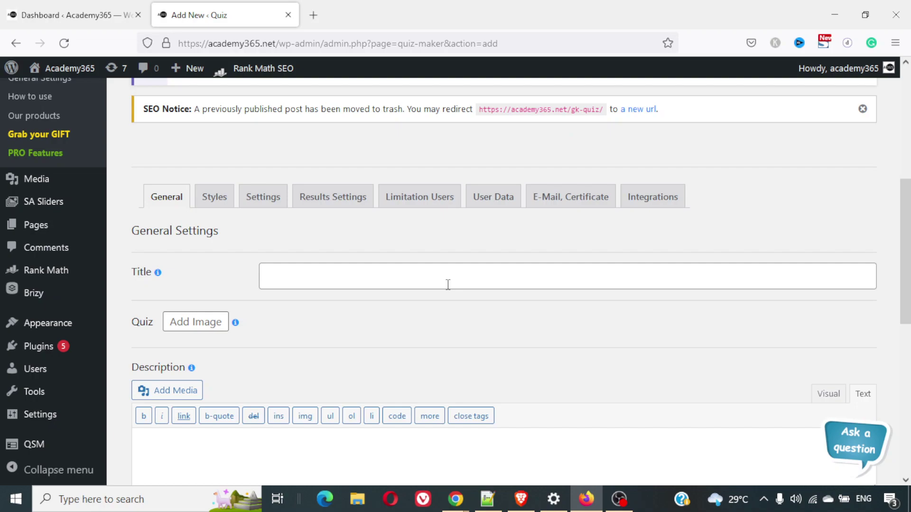
{"action": "scroll", "coordinate": [448, 285], "scroll_direction": "down", "scroll_amount": 2}
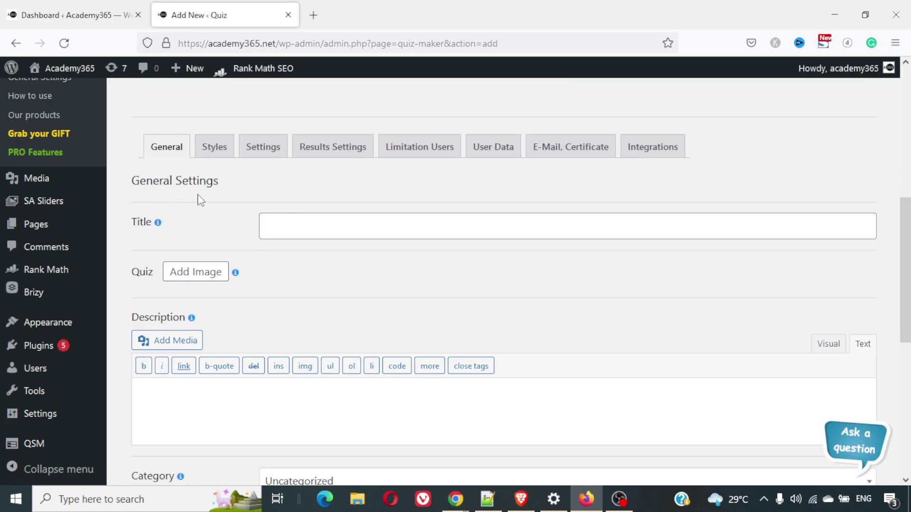
{"action": "left_click", "coordinate": [350, 229]}
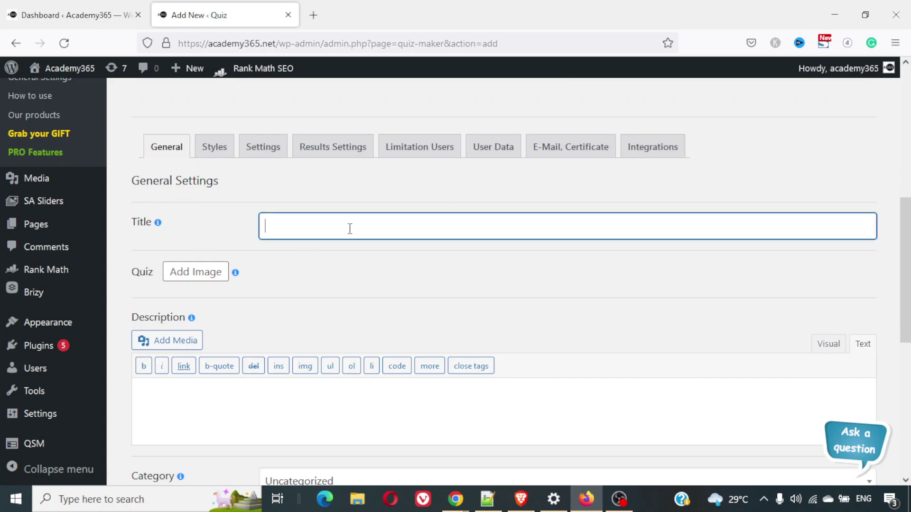
Title the new quiz 'GK Quiz', correcting the mistyped letter
{"action": "type", "text": "GK Que"}
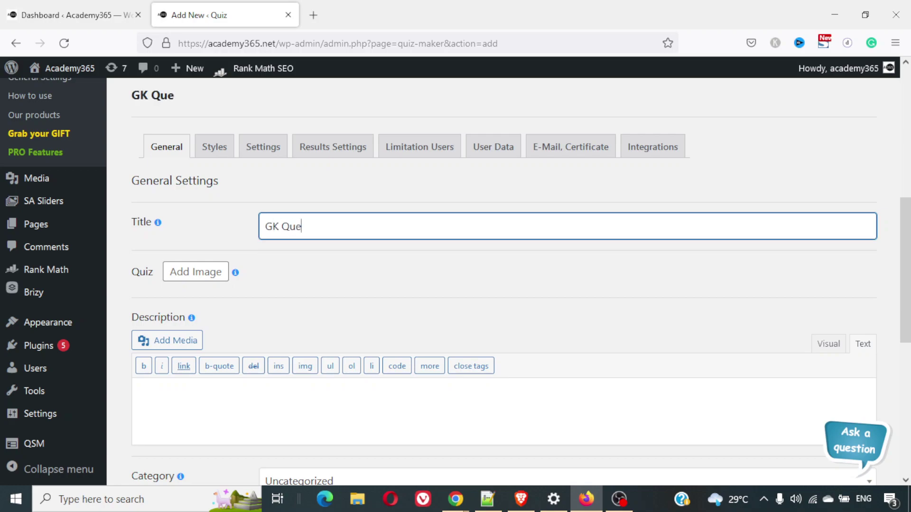
{"action": "key", "text": "BackSpace"}
{"action": "type", "text": "iz"}
{"action": "scroll", "coordinate": [456, 222], "scroll_direction": "down", "scroll_amount": 2}
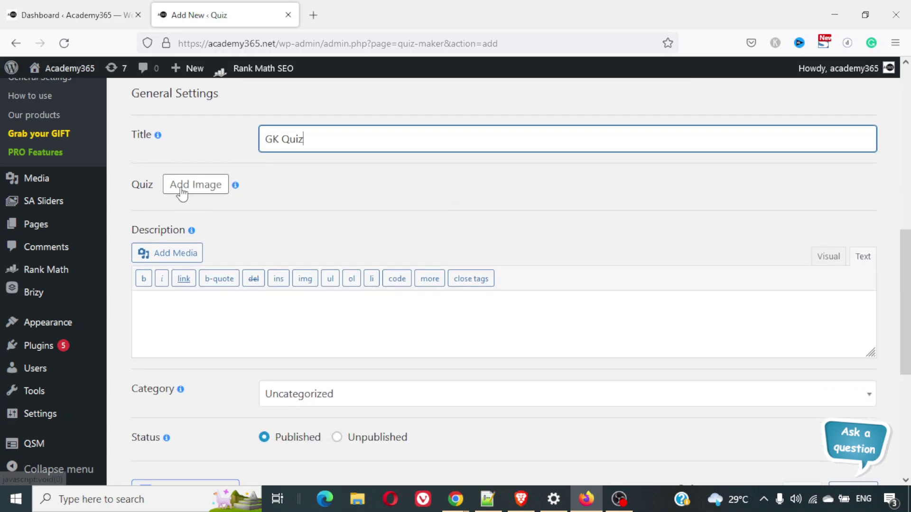
{"action": "left_click", "coordinate": [221, 190]}
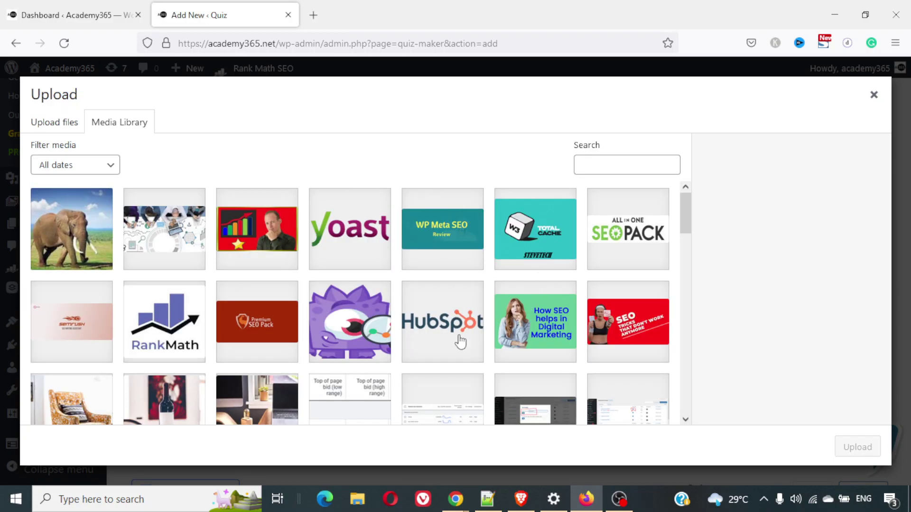
Choose the armchair photo from the Media Library and insert it as the quiz image
{"action": "scroll", "coordinate": [459, 342], "scroll_direction": "down", "scroll_amount": 5}
{"action": "scroll", "coordinate": [459, 343], "scroll_direction": "up", "scroll_amount": 3}
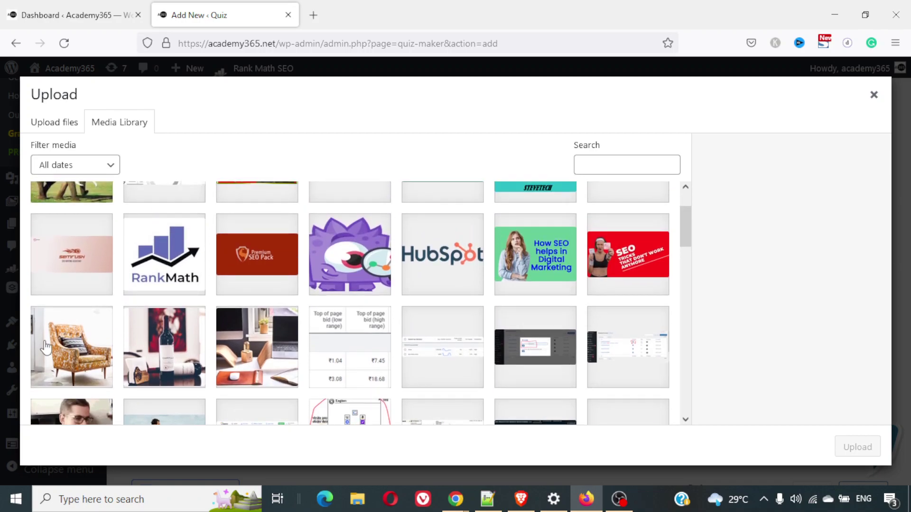
{"action": "left_click", "coordinate": [61, 377]}
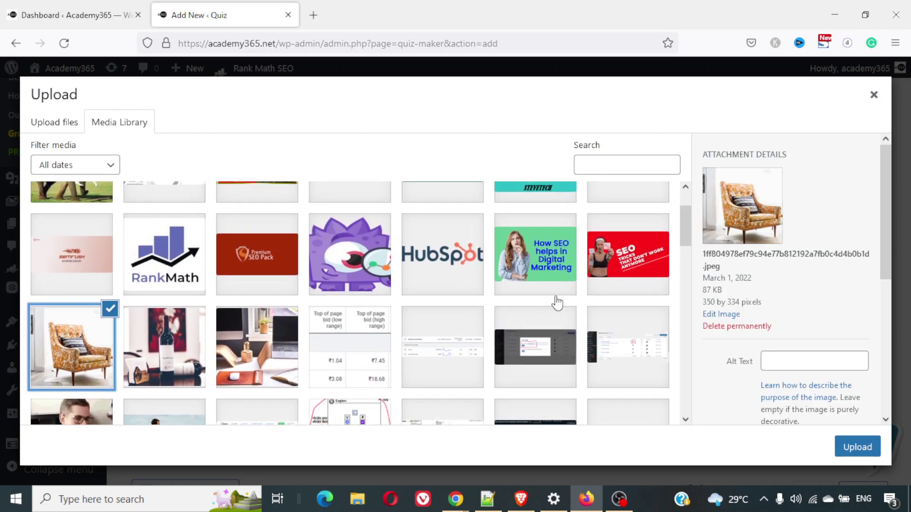
{"action": "left_click", "coordinate": [858, 447]}
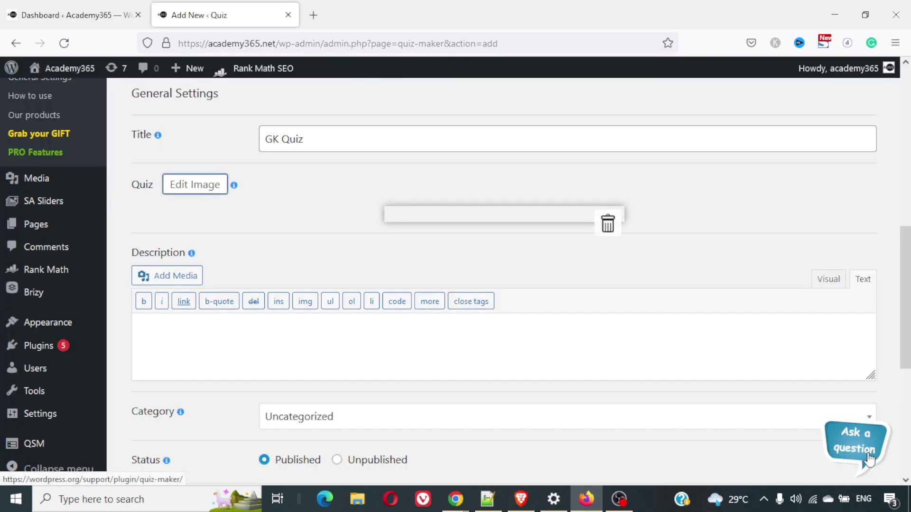
{"action": "scroll", "coordinate": [763, 336], "scroll_direction": "down", "scroll_amount": 2}
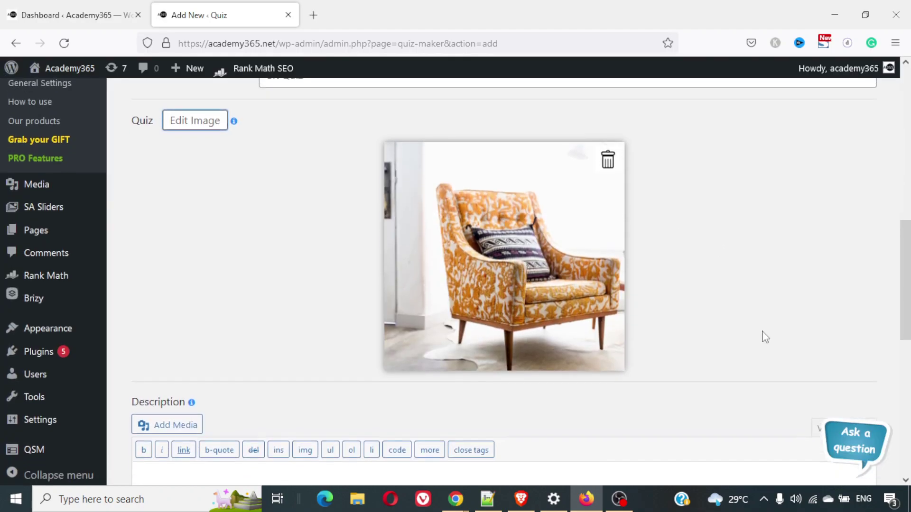
{"action": "scroll", "coordinate": [693, 349], "scroll_direction": "down", "scroll_amount": 5}
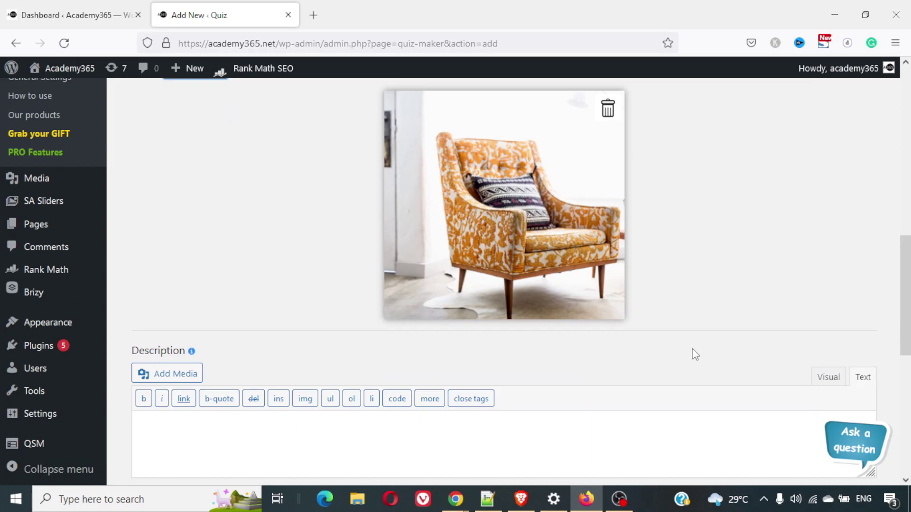
{"action": "scroll", "coordinate": [694, 348], "scroll_direction": "up", "scroll_amount": 3}
{"action": "scroll", "coordinate": [693, 349], "scroll_direction": "up", "scroll_amount": 3}
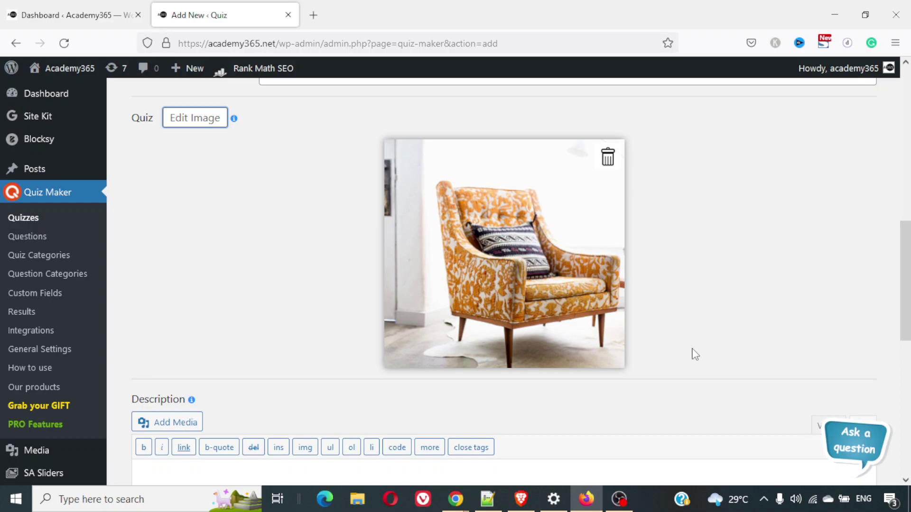
{"action": "scroll", "coordinate": [695, 354], "scroll_direction": "down", "scroll_amount": 7}
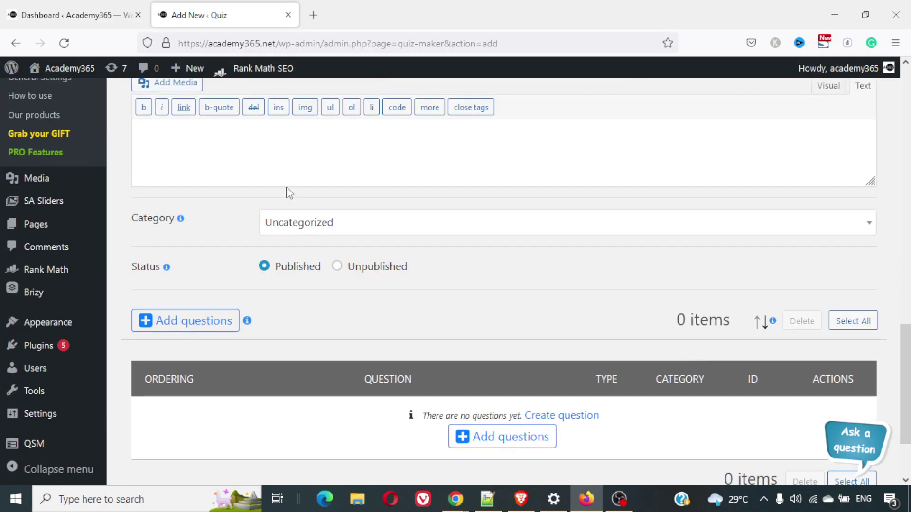
{"action": "scroll", "coordinate": [314, 175], "scroll_direction": "up", "scroll_amount": 1}
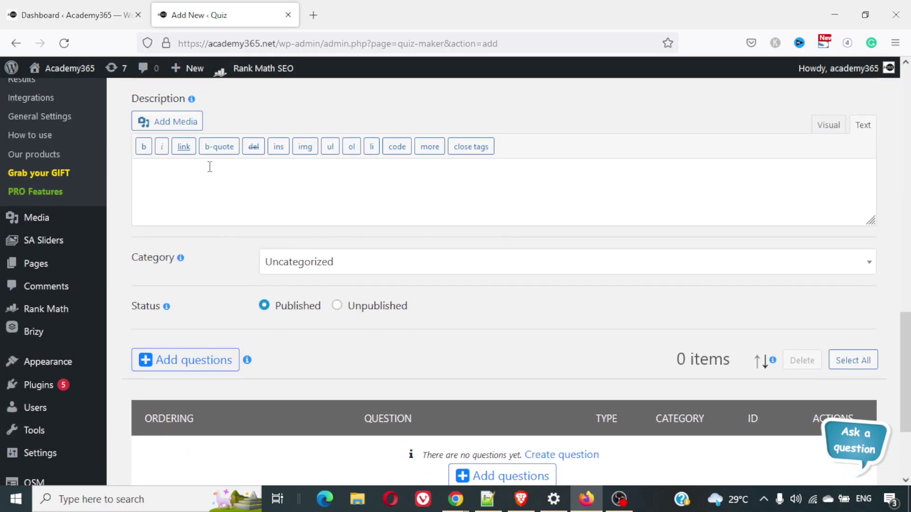
Write the quiz description 'this is a gk quiz..'
{"action": "left_click", "coordinate": [378, 203]}
{"action": "type", "text": "this is agk"}
{"action": "key", "text": "BackSpace"}
{"action": "key", "text": "BackSpace"}
{"action": "key", "text": "BackSpace"}
{"action": "type", "text": "gk quiz.."}
Check the Category dropdown and leave the quiz as Uncategorized
{"action": "left_click", "coordinate": [476, 272]}
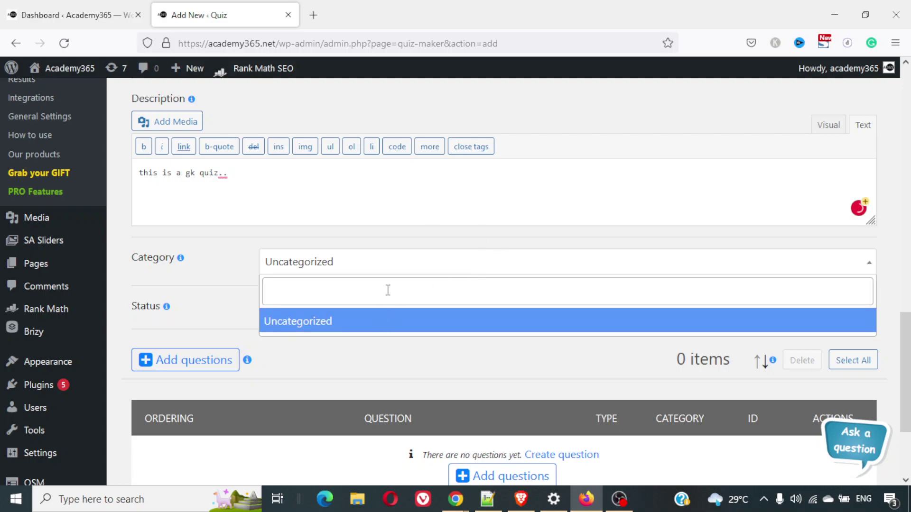
{"action": "left_click", "coordinate": [350, 283]}
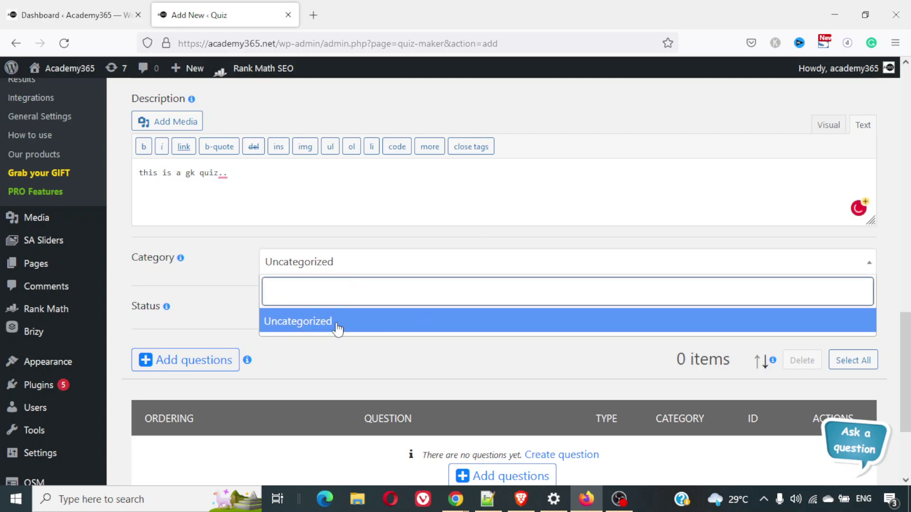
{"action": "left_click", "coordinate": [189, 275]}
{"action": "scroll", "coordinate": [286, 282], "scroll_direction": "up", "scroll_amount": 3}
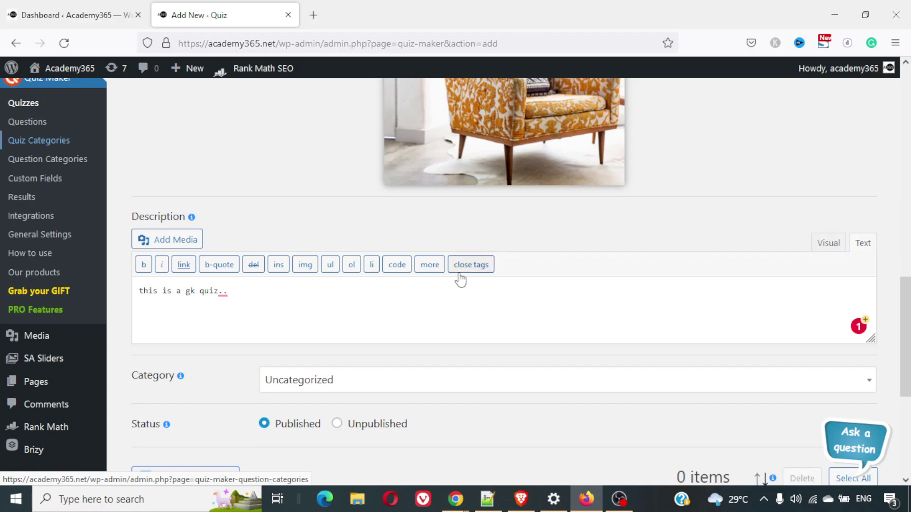
{"action": "scroll", "coordinate": [460, 279], "scroll_direction": "down", "scroll_amount": 3}
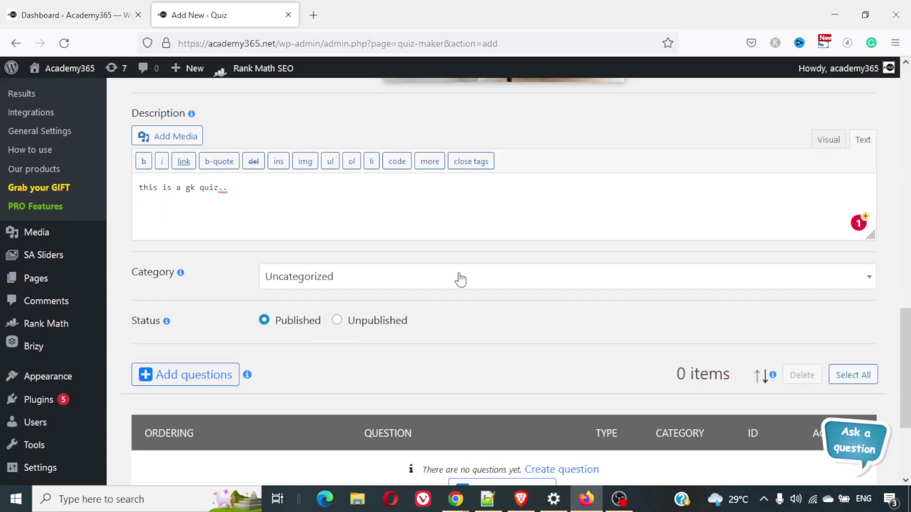
{"action": "scroll", "coordinate": [461, 280], "scroll_direction": "down", "scroll_amount": 3}
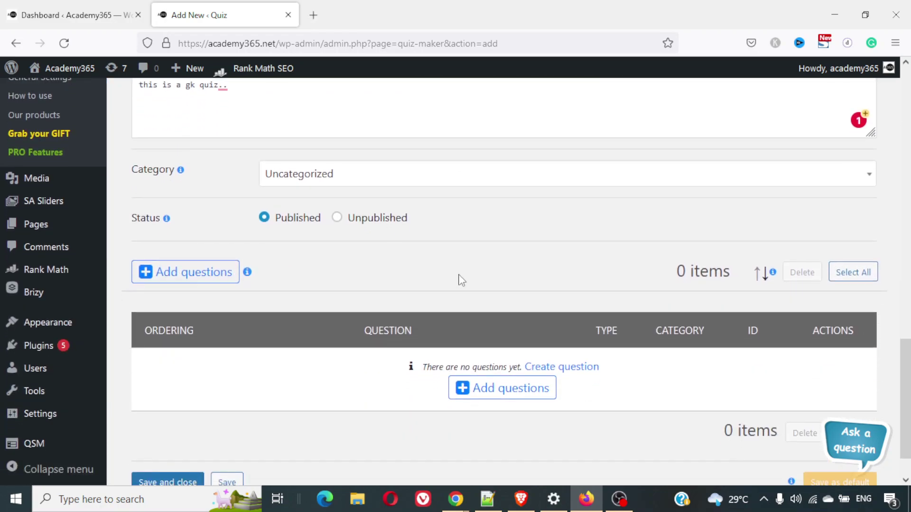
{"action": "scroll", "coordinate": [460, 280], "scroll_direction": "down", "scroll_amount": 1}
From Add questions, choose Create question to open a new question form in a new tab
{"action": "left_click", "coordinate": [190, 258]}
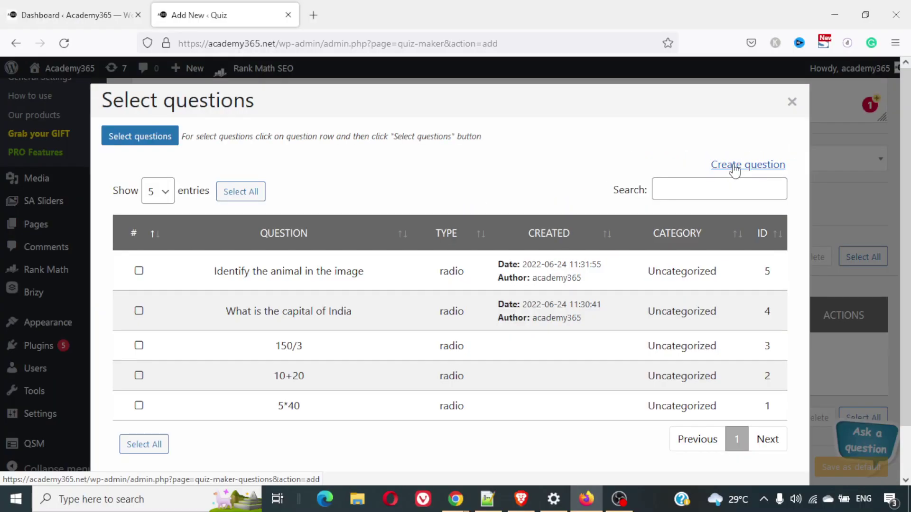
{"action": "left_click", "coordinate": [667, 175]}
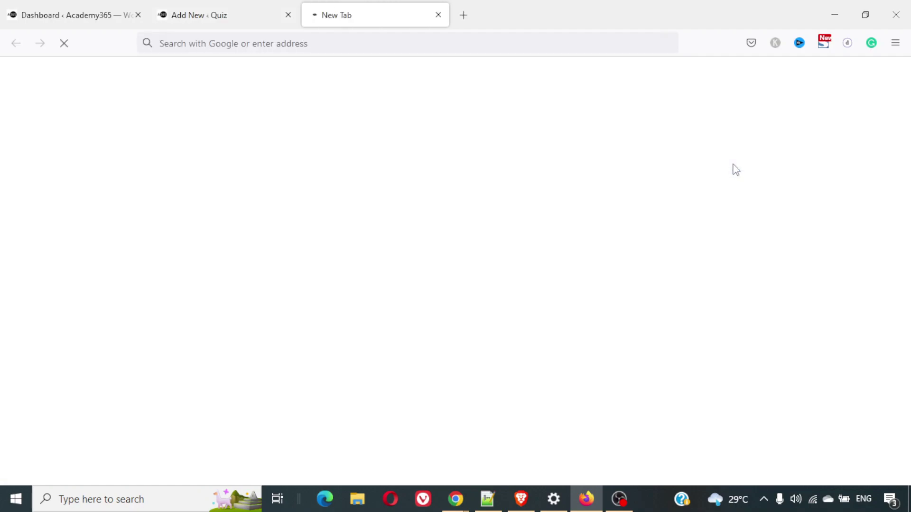
Switch from the Add New Quiz tab to the Add New Question tab
{"action": "left_click", "coordinate": [261, 6]}
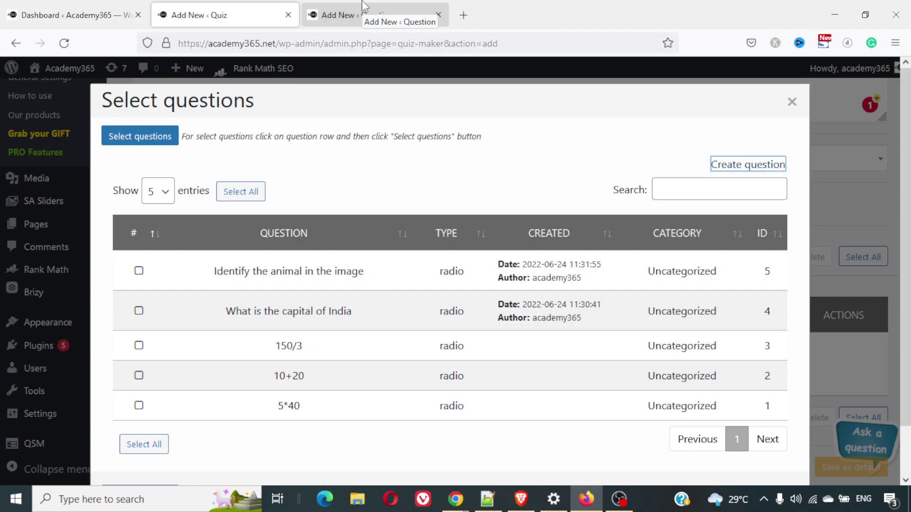
{"action": "left_click", "coordinate": [365, 6]}
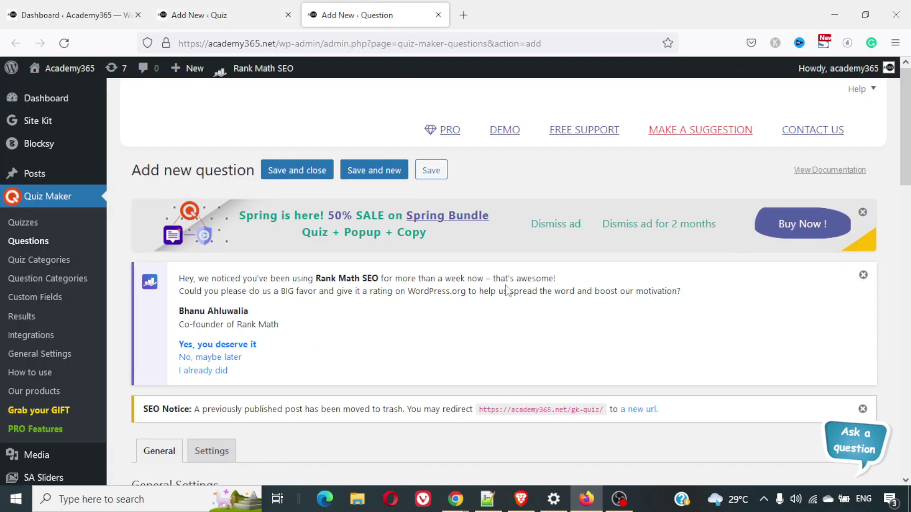
{"action": "scroll", "coordinate": [509, 291], "scroll_direction": "down", "scroll_amount": 4}
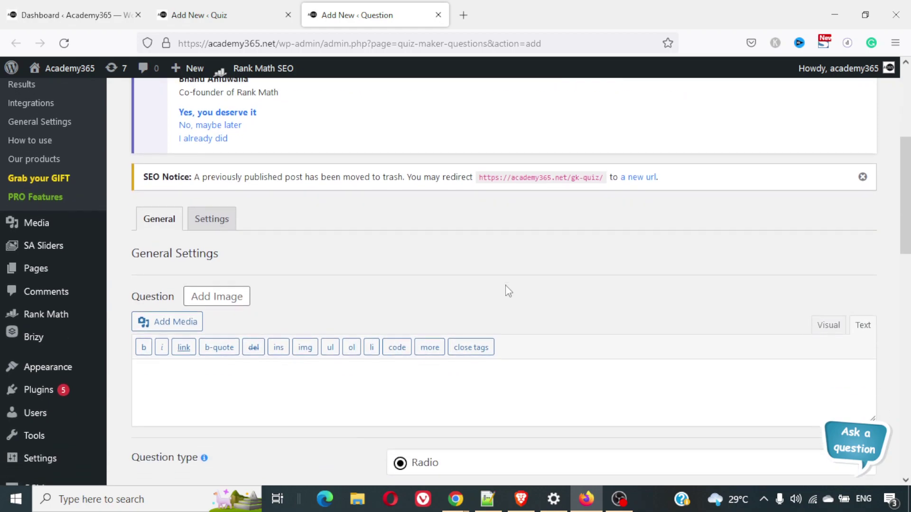
{"action": "scroll", "coordinate": [508, 291], "scroll_direction": "up", "scroll_amount": 3}
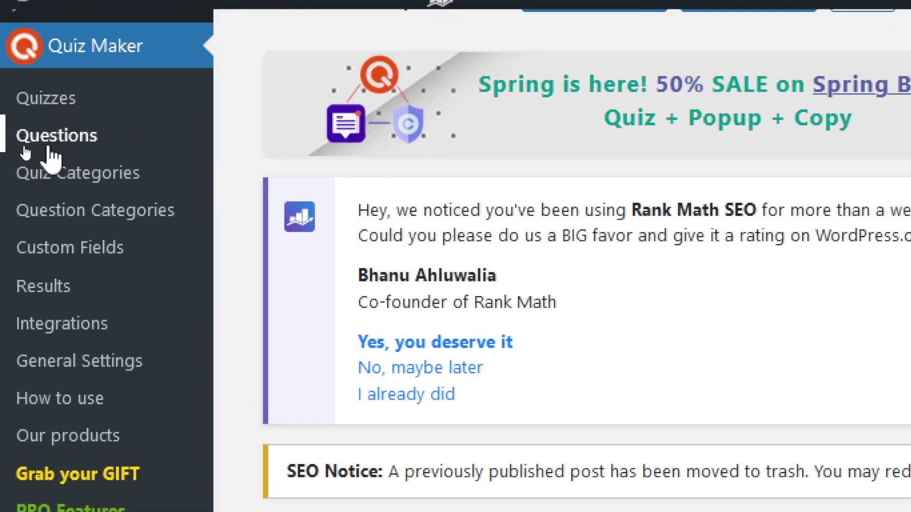
{"action": "scroll", "coordinate": [351, 256], "scroll_direction": "down", "scroll_amount": 9}
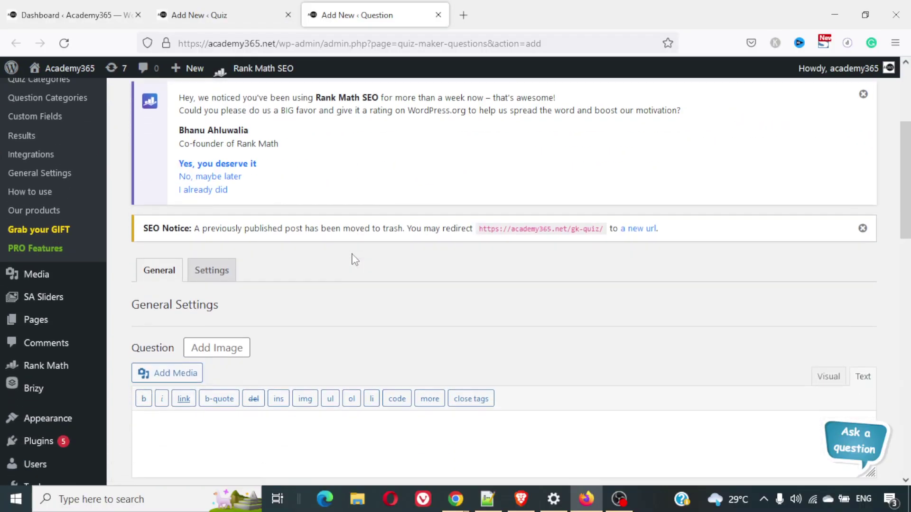
{"action": "scroll", "coordinate": [354, 260], "scroll_direction": "up", "scroll_amount": 3}
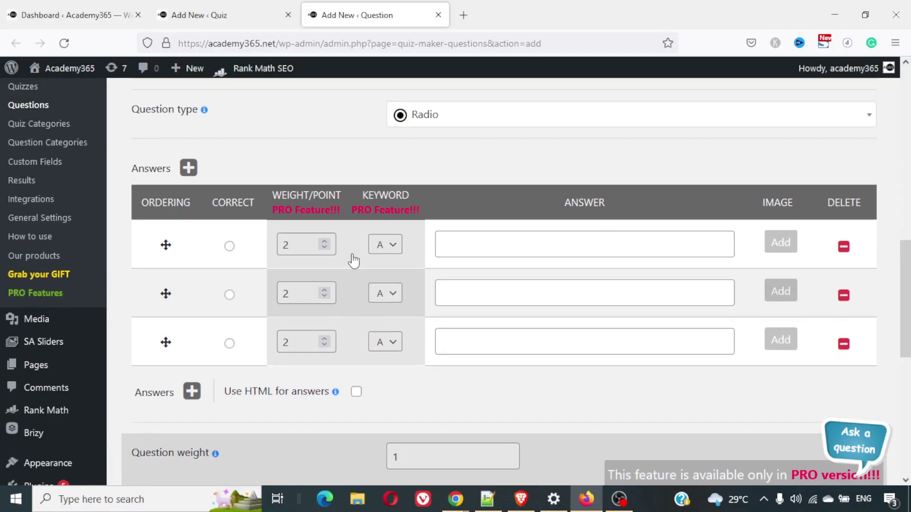
{"action": "scroll", "coordinate": [354, 260], "scroll_direction": "down", "scroll_amount": 5}
{"action": "scroll", "coordinate": [354, 260], "scroll_direction": "up", "scroll_amount": 5}
{"action": "scroll", "coordinate": [353, 260], "scroll_direction": "down", "scroll_amount": 2}
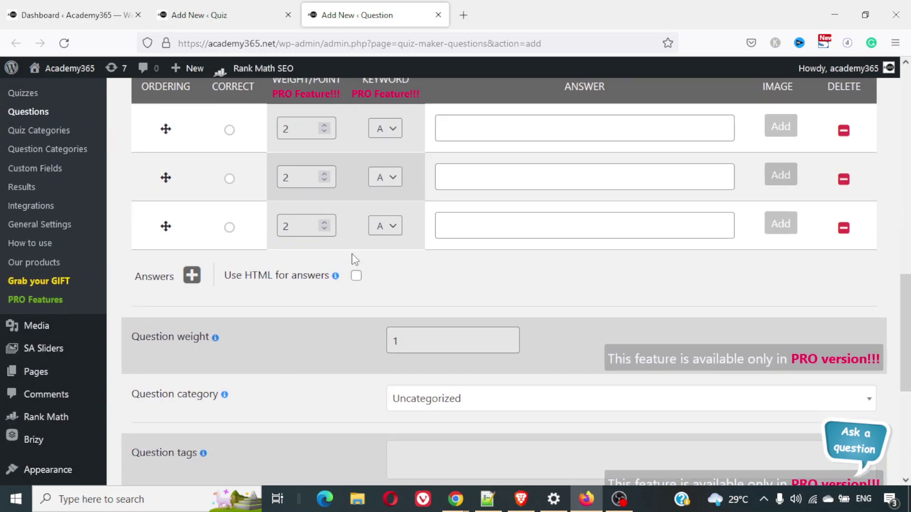
{"action": "scroll", "coordinate": [353, 261], "scroll_direction": "up", "scroll_amount": 5}
{"action": "scroll", "coordinate": [354, 260], "scroll_direction": "up", "scroll_amount": 3}
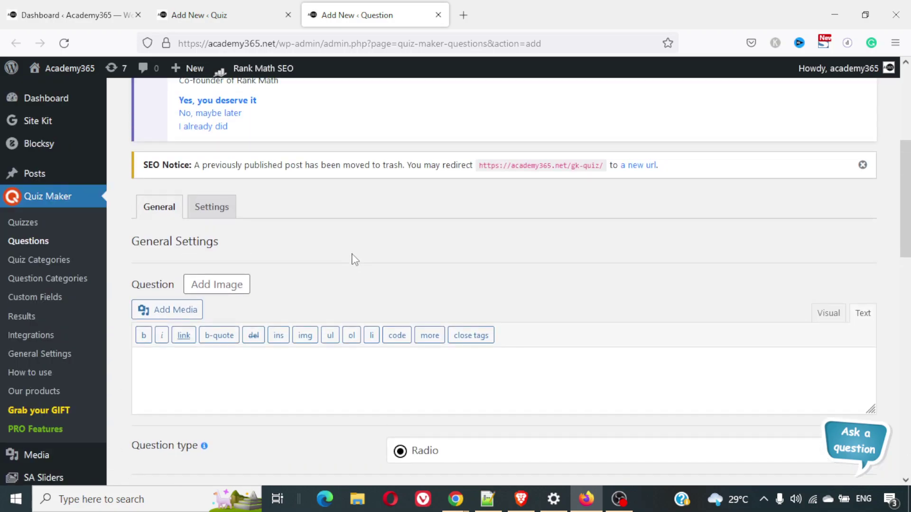
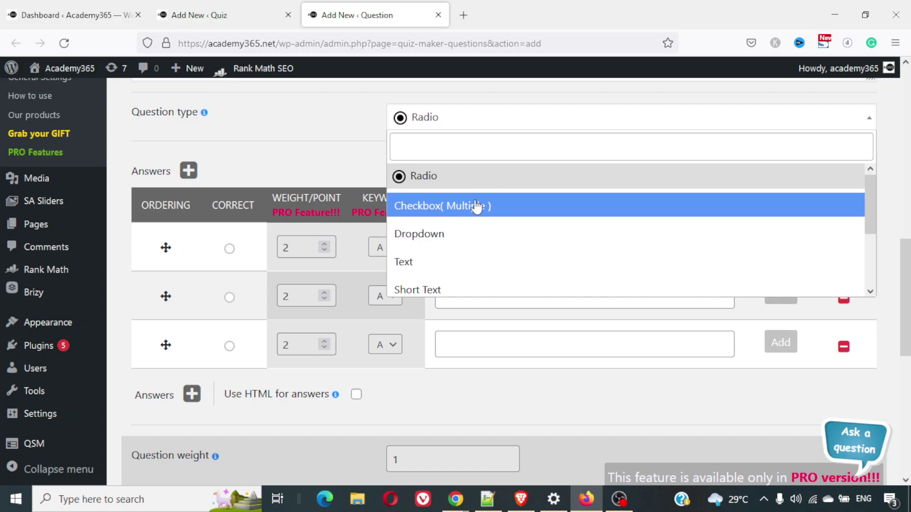
Change the question type to True/False
{"action": "left_click", "coordinate": [442, 119]}
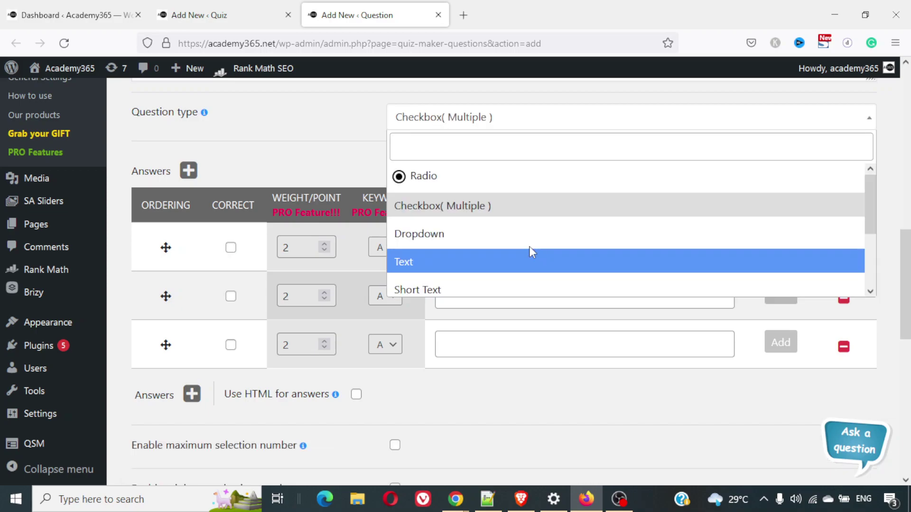
{"action": "scroll", "coordinate": [528, 250], "scroll_direction": "down", "scroll_amount": 2}
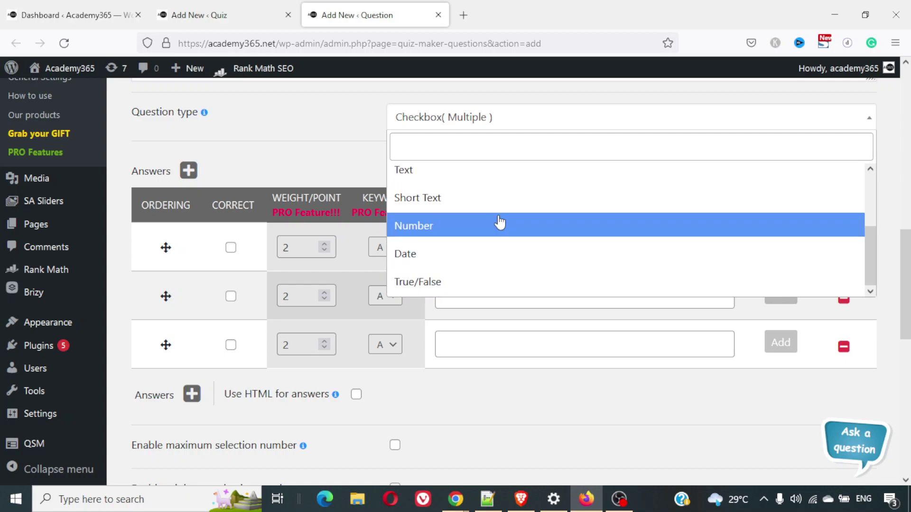
{"action": "left_click", "coordinate": [488, 281]}
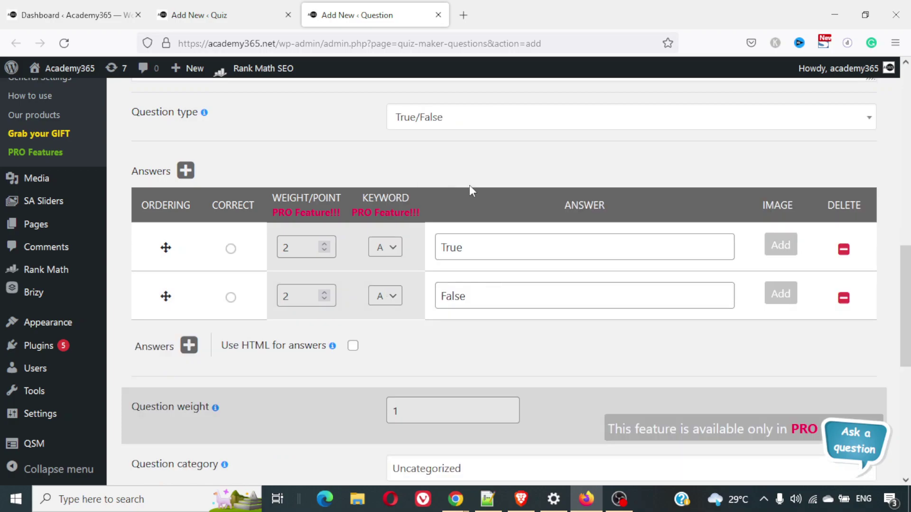
{"action": "scroll", "coordinate": [470, 187], "scroll_direction": "up", "scroll_amount": 4}
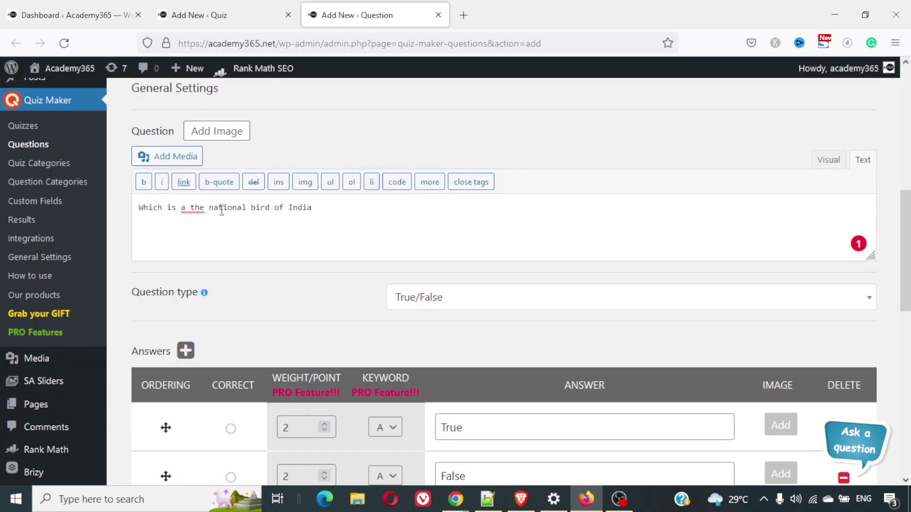
Replace the question text with 'Is Peacock the national bird of India?'
{"action": "triple_click", "coordinate": [221, 210]}
{"action": "type", "text": "Is "}
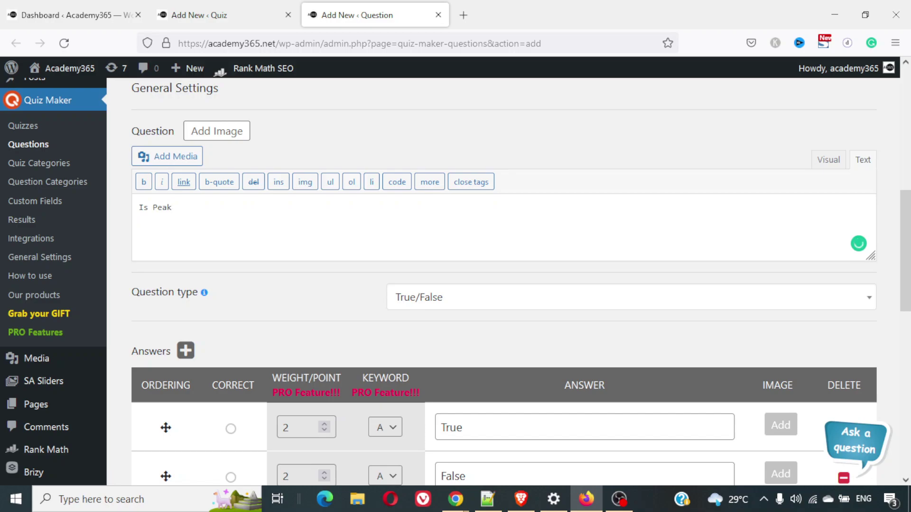
{"action": "type", "text": "Peacock the nd in"}
{"action": "key", "text": "BackSpace"}
{"action": "key", "text": "BackSpace"}
{"action": "type", "text": "of IN"}
{"action": "key", "text": "BackSpace"}
{"action": "type", "text": "ndia?"}
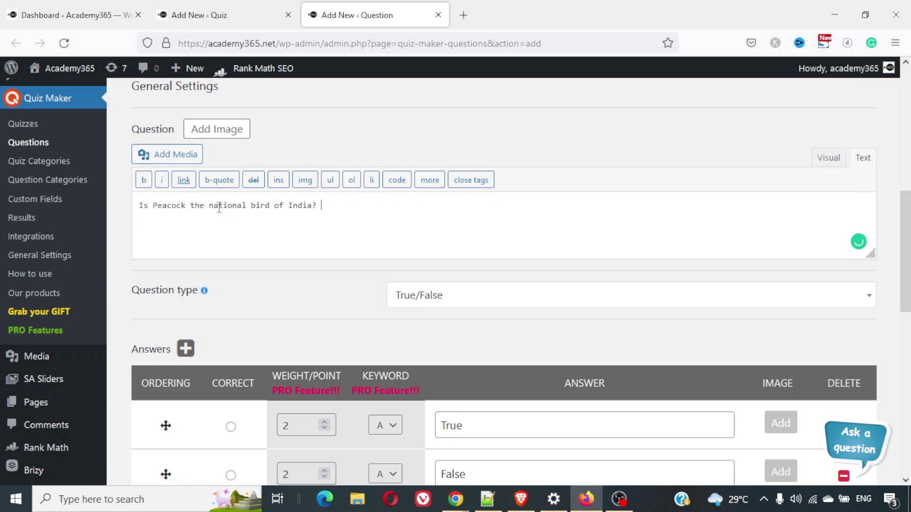
{"action": "scroll", "coordinate": [440, 264], "scroll_direction": "down", "scroll_amount": 4}
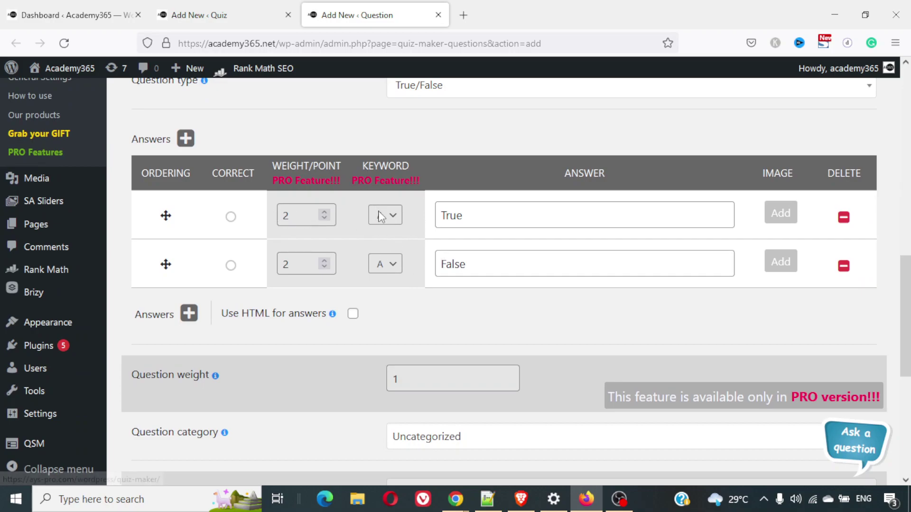
Mark True as the correct answer
{"action": "left_click", "coordinate": [232, 217]}
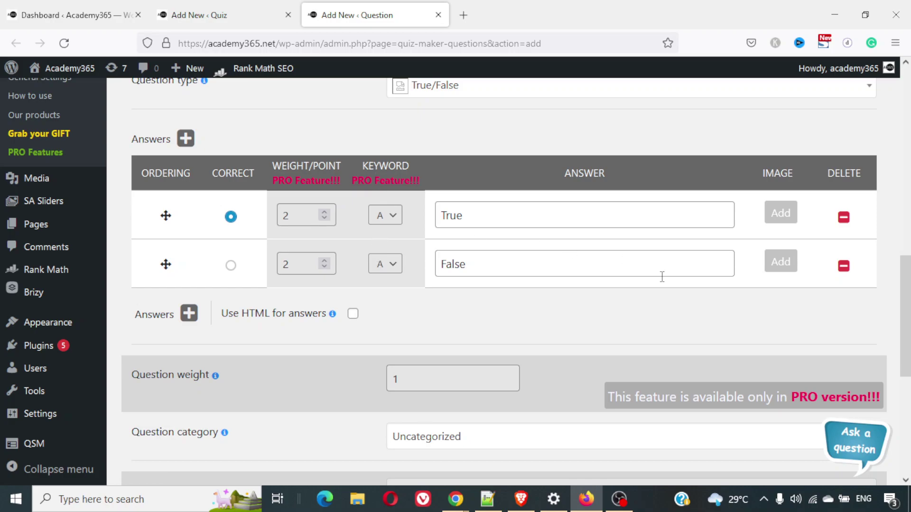
{"action": "scroll", "coordinate": [662, 277], "scroll_direction": "down", "scroll_amount": 5}
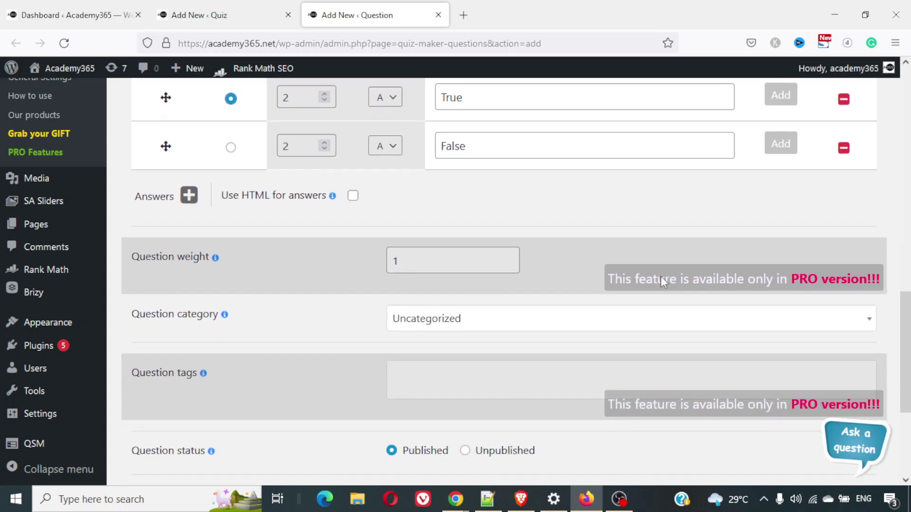
{"action": "scroll", "coordinate": [663, 282], "scroll_direction": "up", "scroll_amount": 2}
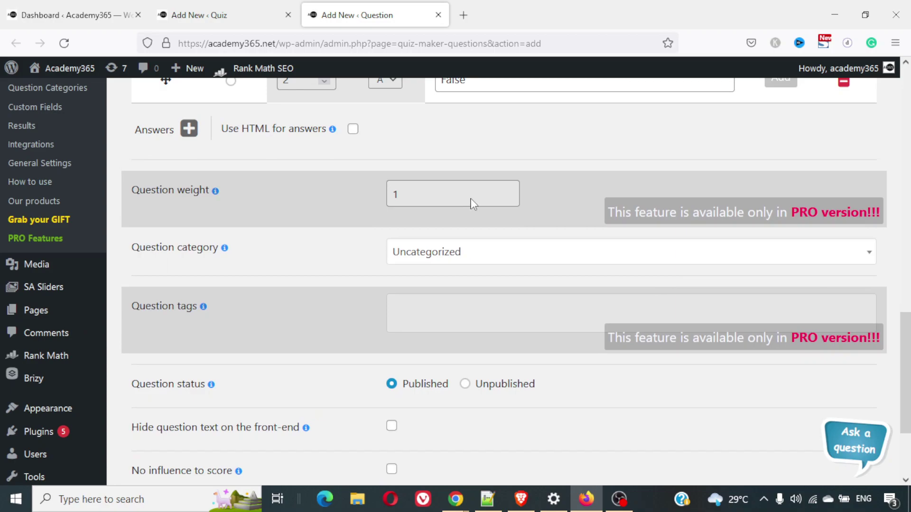
{"action": "scroll", "coordinate": [473, 204], "scroll_direction": "up", "scroll_amount": 1}
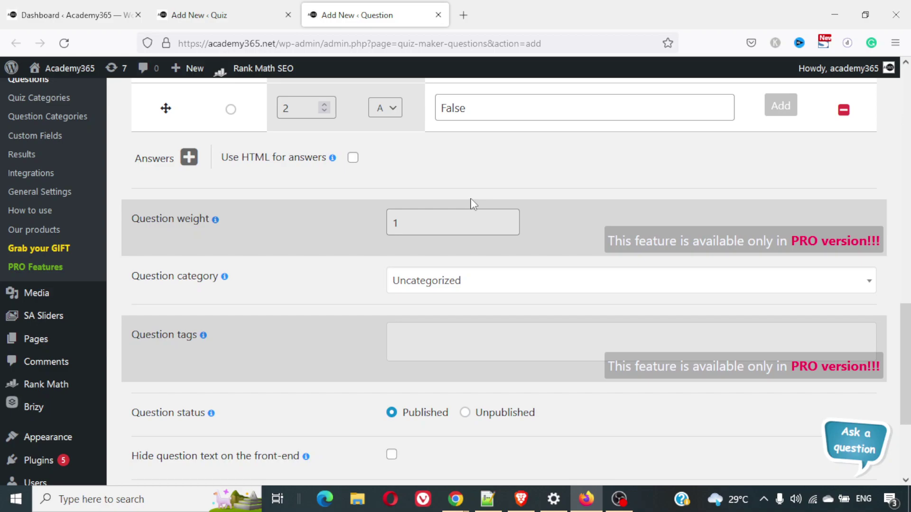
{"action": "scroll", "coordinate": [532, 252], "scroll_direction": "down", "scroll_amount": 3}
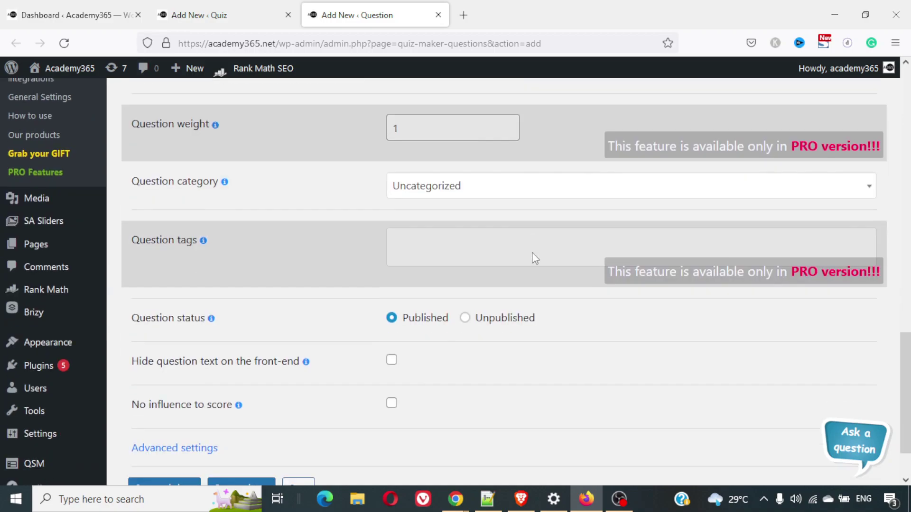
Leave the question category set to Uncategorized
{"action": "left_click", "coordinate": [449, 187]}
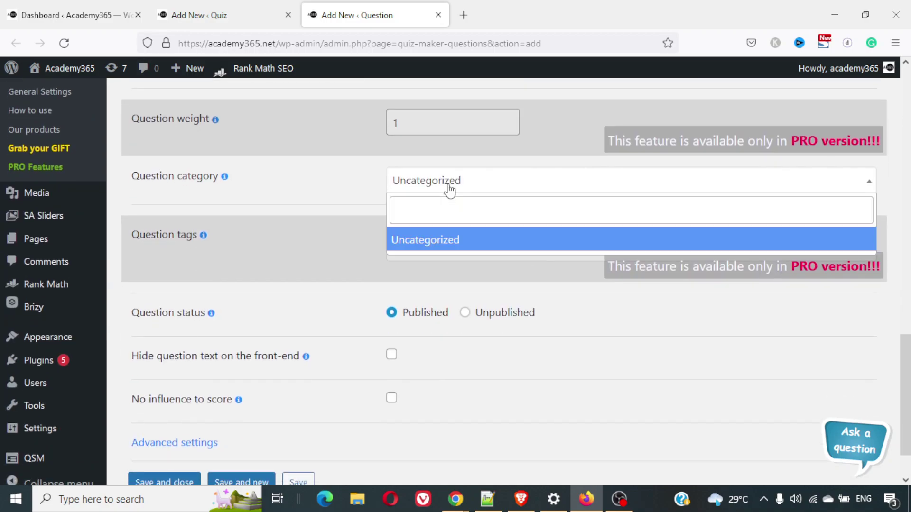
{"action": "left_click", "coordinate": [358, 171]}
{"action": "scroll", "coordinate": [472, 199], "scroll_direction": "down", "scroll_amount": 1}
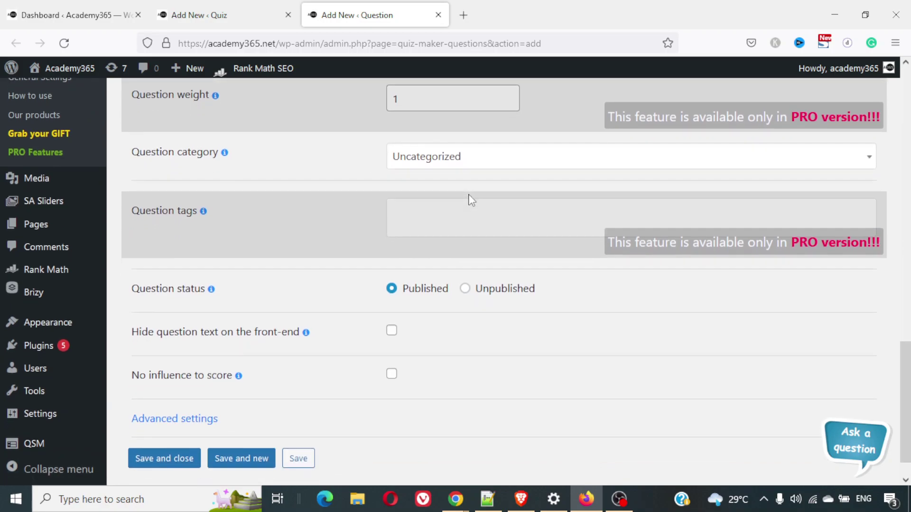
{"action": "scroll", "coordinate": [458, 223], "scroll_direction": "down", "scroll_amount": 1}
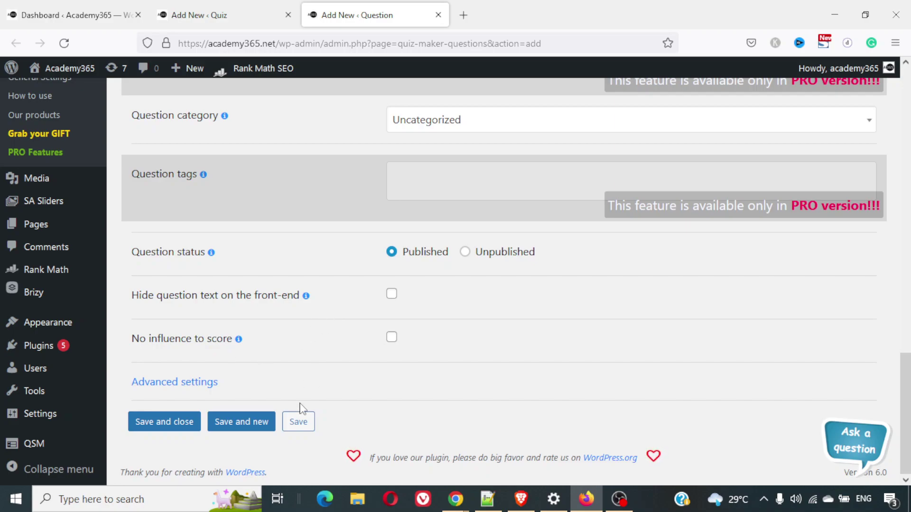
Review the question's Advanced settings
{"action": "left_click", "coordinate": [202, 382]}
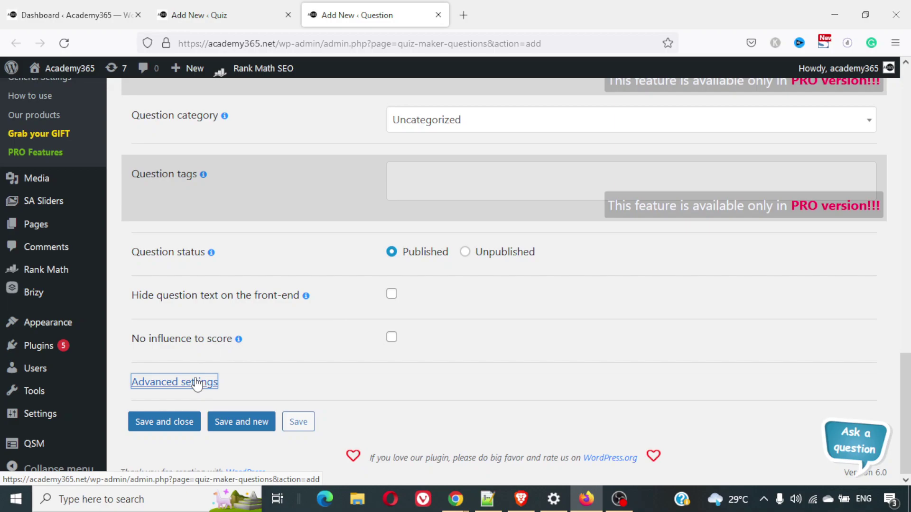
{"action": "scroll", "coordinate": [353, 357], "scroll_direction": "down", "scroll_amount": 15}
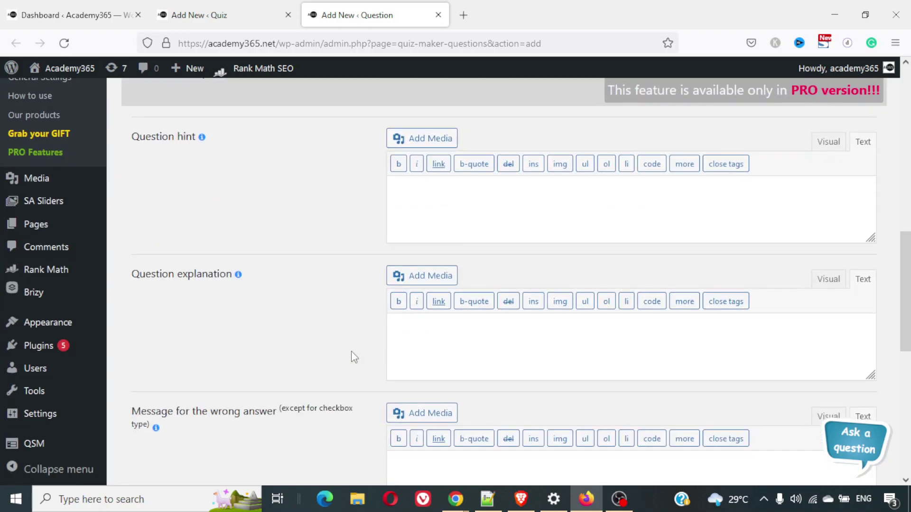
{"action": "scroll", "coordinate": [354, 358], "scroll_direction": "up", "scroll_amount": 8}
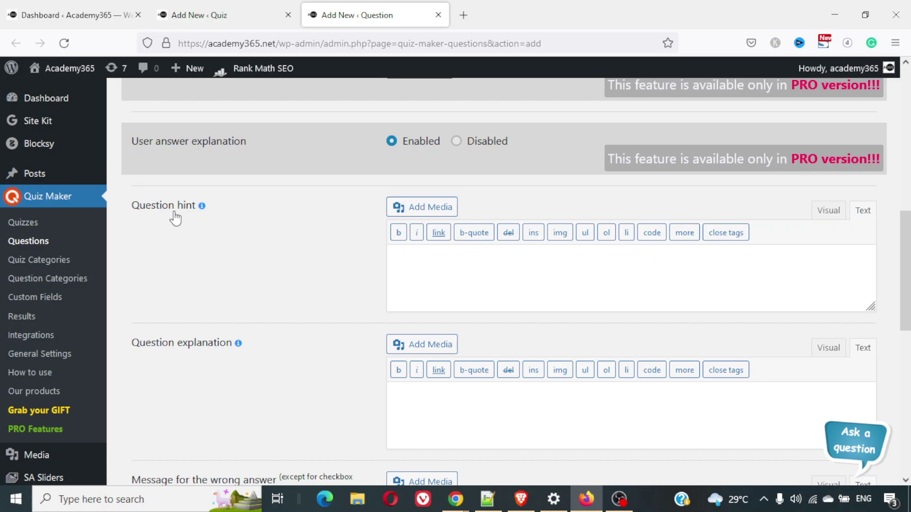
{"action": "mouse_move", "coordinate": [202, 208]}
{"action": "scroll", "coordinate": [231, 288], "scroll_direction": "down", "scroll_amount": 2}
{"action": "scroll", "coordinate": [355, 305], "scroll_direction": "down", "scroll_amount": 3}
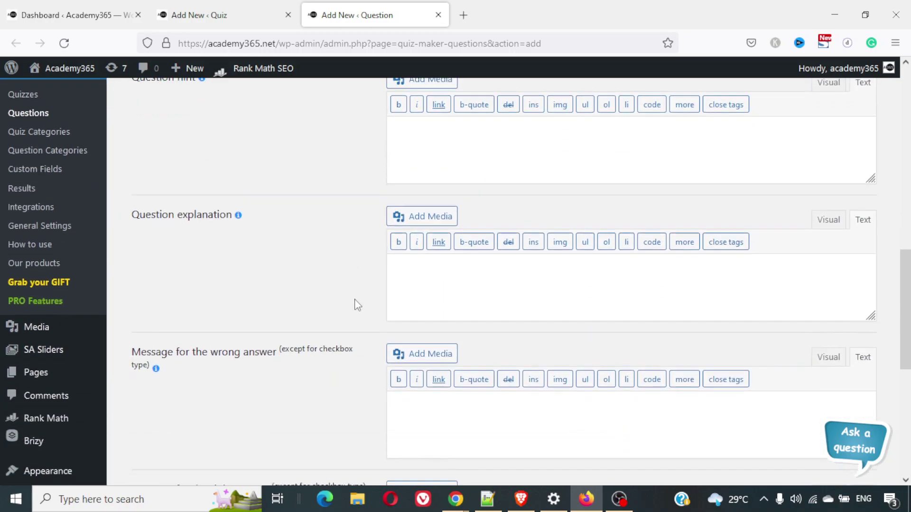
{"action": "scroll", "coordinate": [289, 253], "scroll_direction": "down", "scroll_amount": 5}
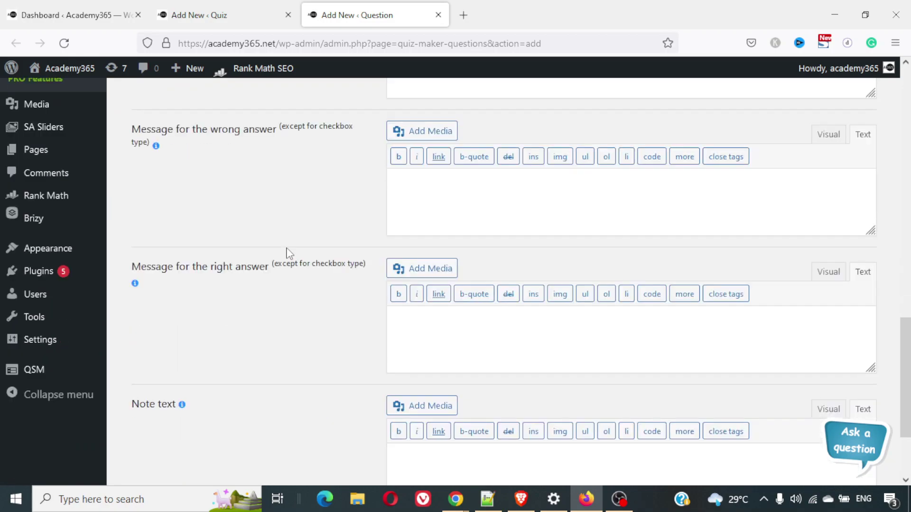
{"action": "scroll", "coordinate": [287, 254], "scroll_direction": "up", "scroll_amount": 2}
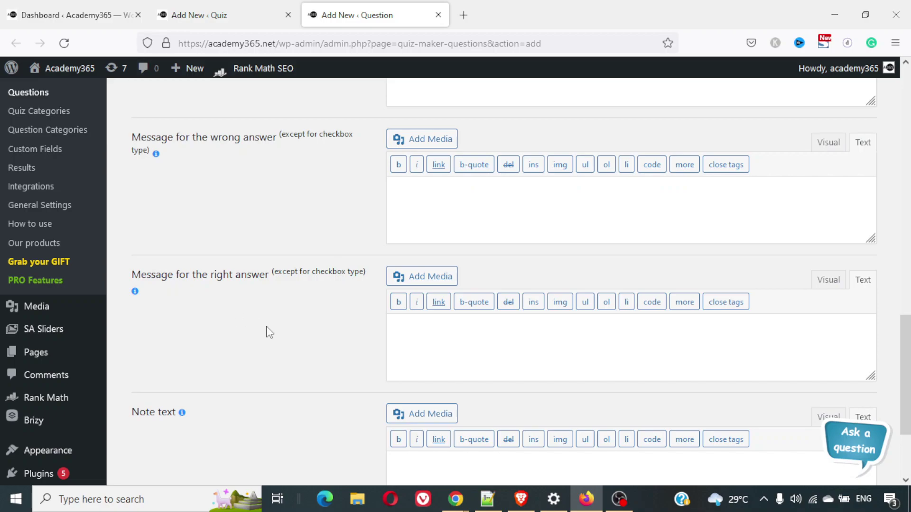
{"action": "scroll", "coordinate": [266, 331], "scroll_direction": "down", "scroll_amount": 1}
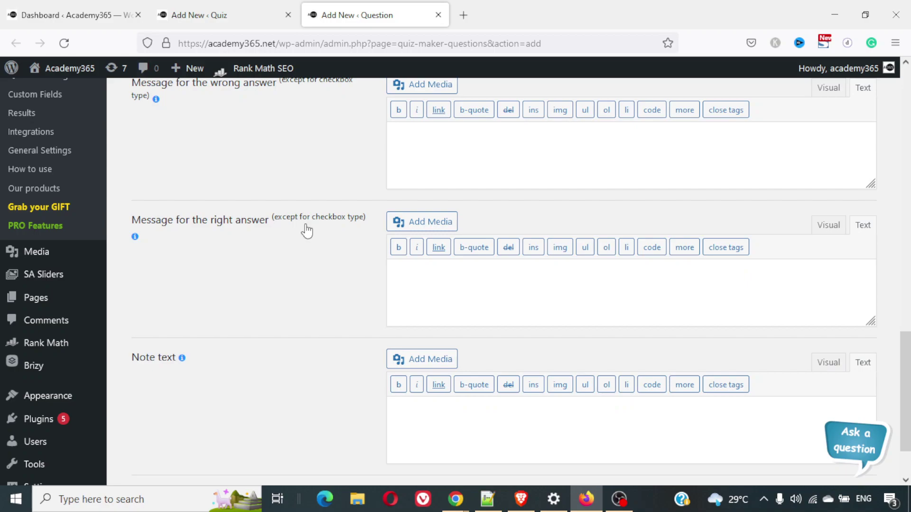
{"action": "scroll", "coordinate": [306, 287], "scroll_direction": "down", "scroll_amount": 3}
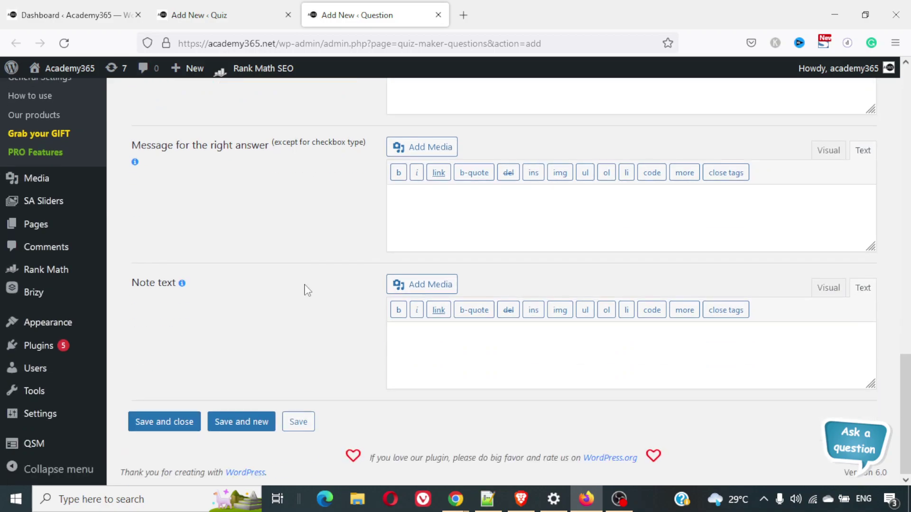
{"action": "scroll", "coordinate": [313, 285], "scroll_direction": "up", "scroll_amount": 12}
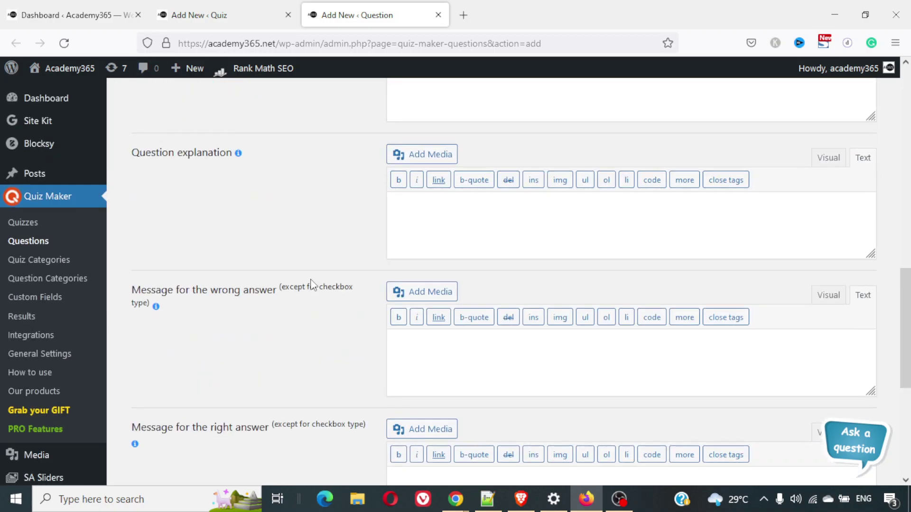
{"action": "scroll", "coordinate": [313, 284], "scroll_direction": "up", "scroll_amount": 7}
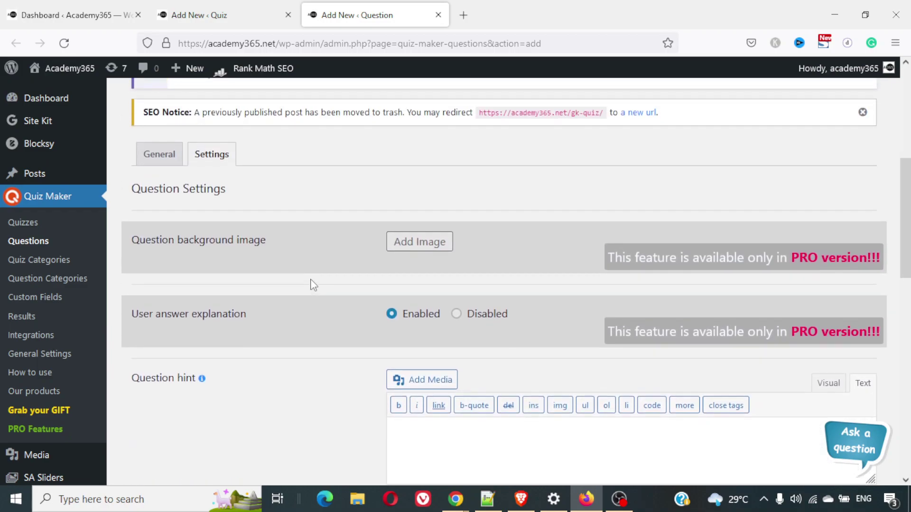
{"action": "scroll", "coordinate": [313, 285], "scroll_direction": "down", "scroll_amount": 3}
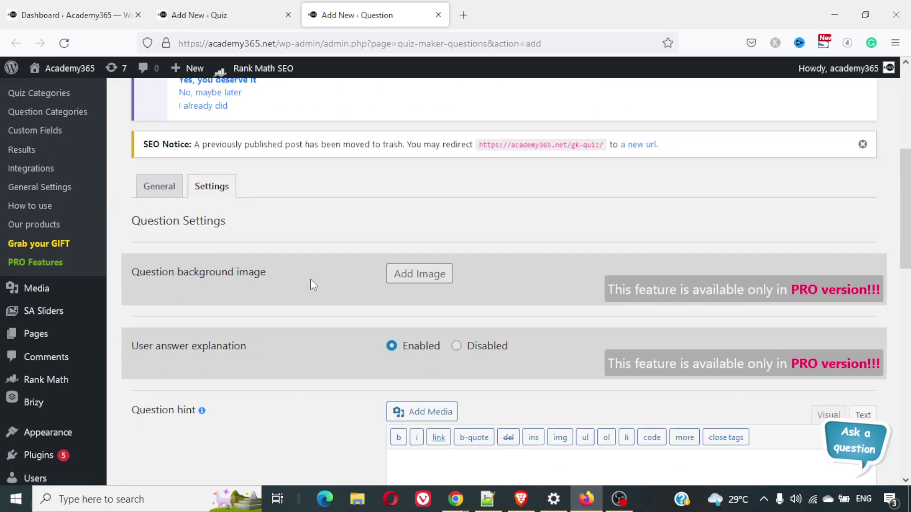
Return to the General settings and save and close the question
{"action": "left_click", "coordinate": [166, 186]}
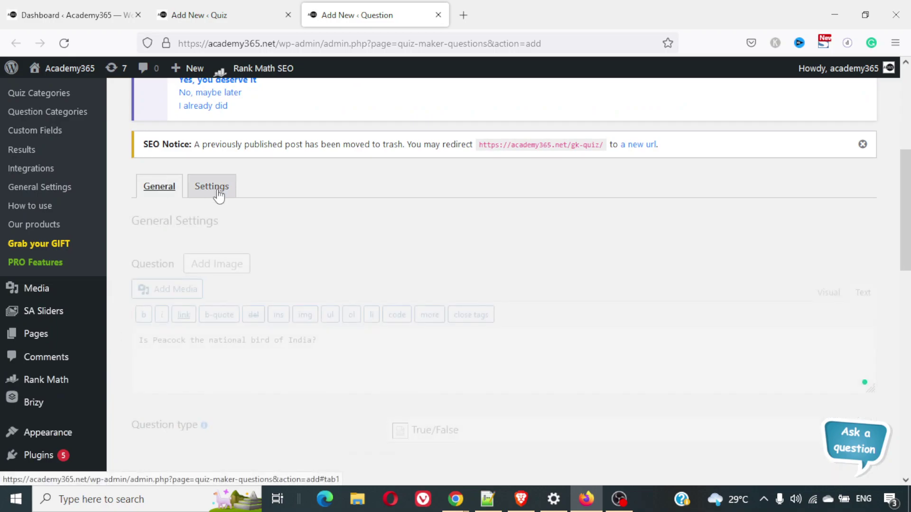
{"action": "scroll", "coordinate": [334, 252], "scroll_direction": "down", "scroll_amount": 12}
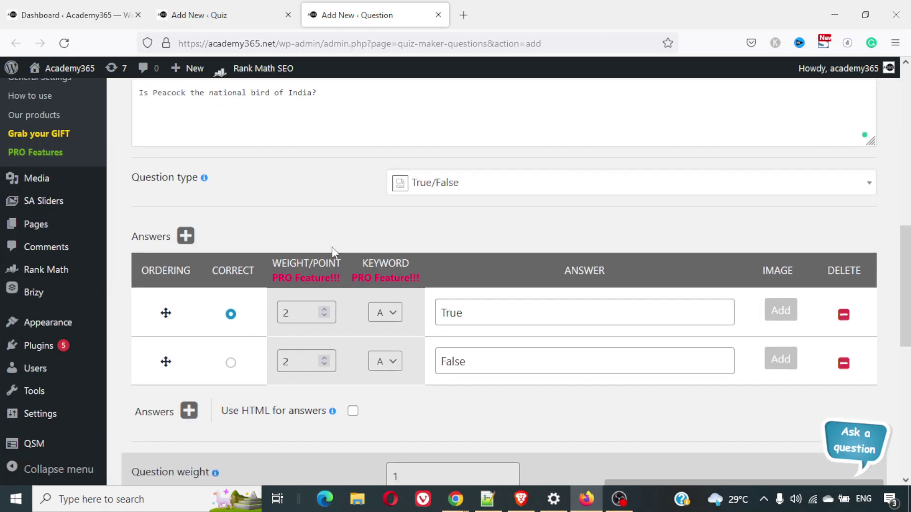
{"action": "scroll", "coordinate": [334, 252], "scroll_direction": "down", "scroll_amount": 3}
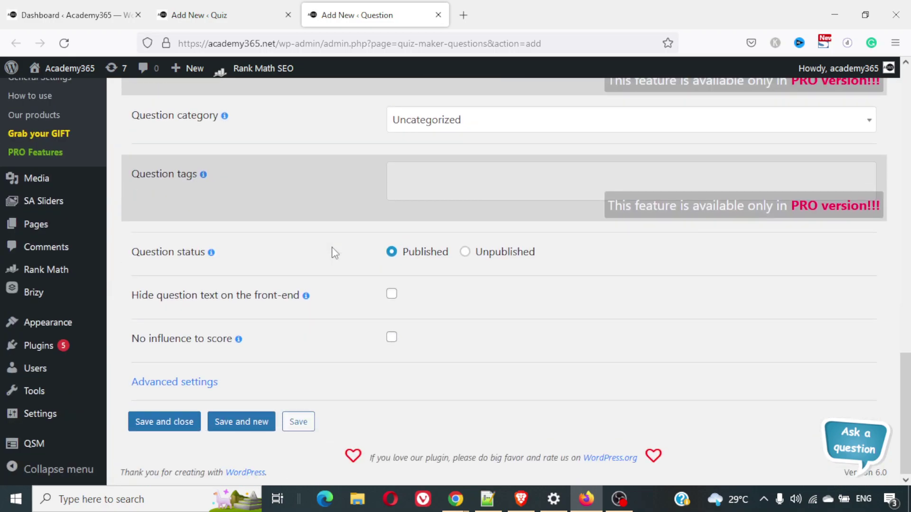
{"action": "left_click", "coordinate": [190, 432]}
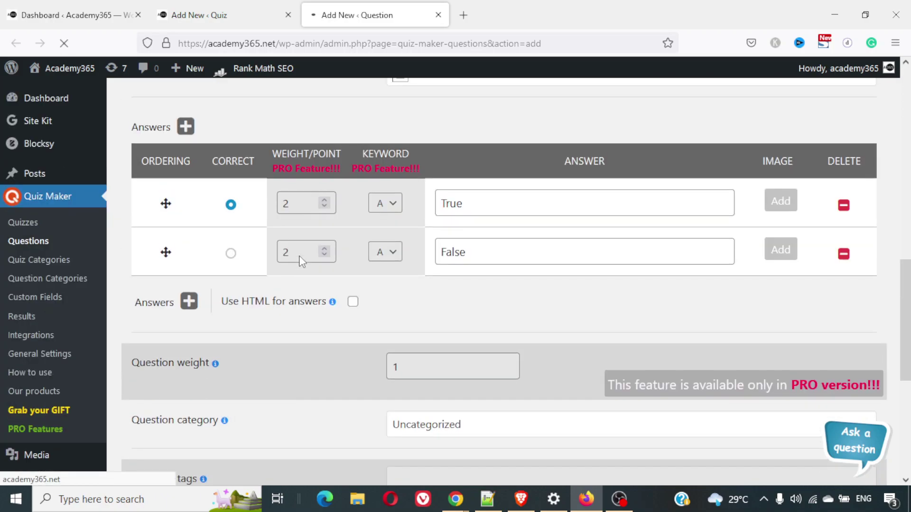
{"action": "left_click", "coordinate": [209, 15]}
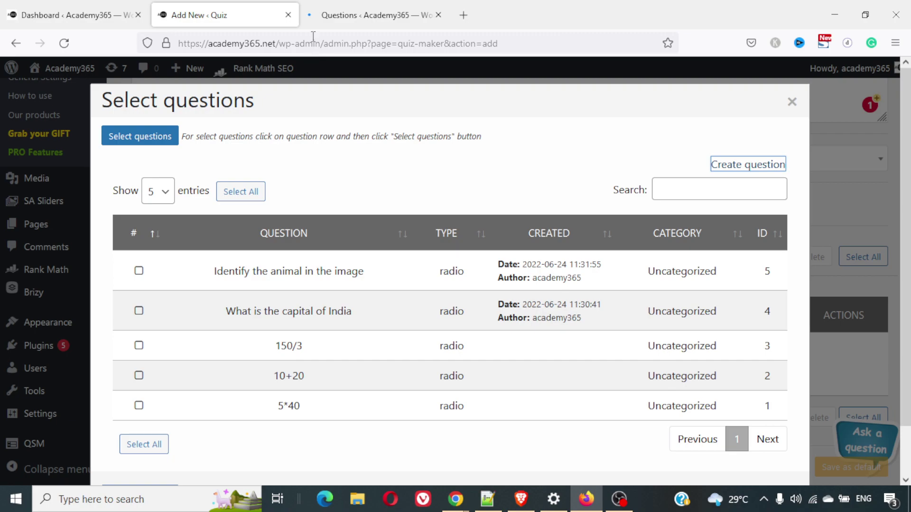
Close the Select questions picker without adding any questions
{"action": "left_click", "coordinate": [565, 47]}
{"action": "left_click", "coordinate": [792, 101]}
{"action": "key", "text": "ctrl+l"}
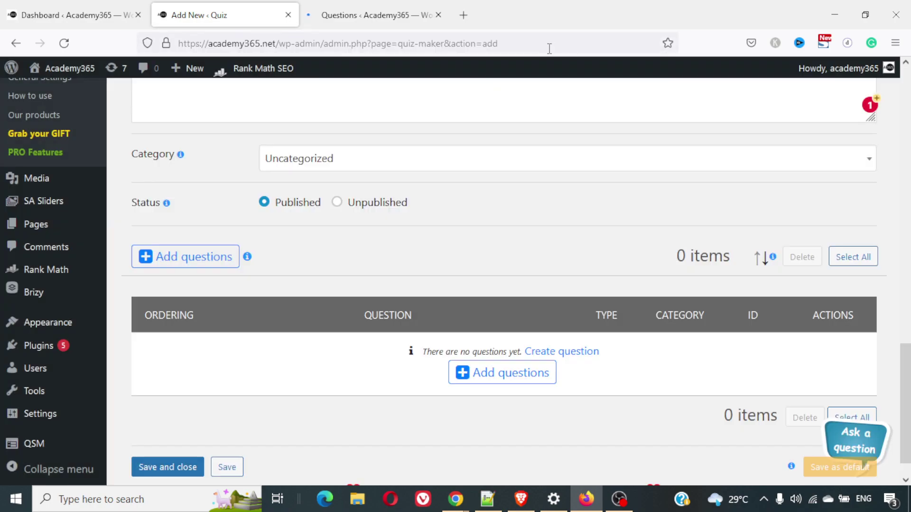
{"action": "left_click", "coordinate": [734, 211]}
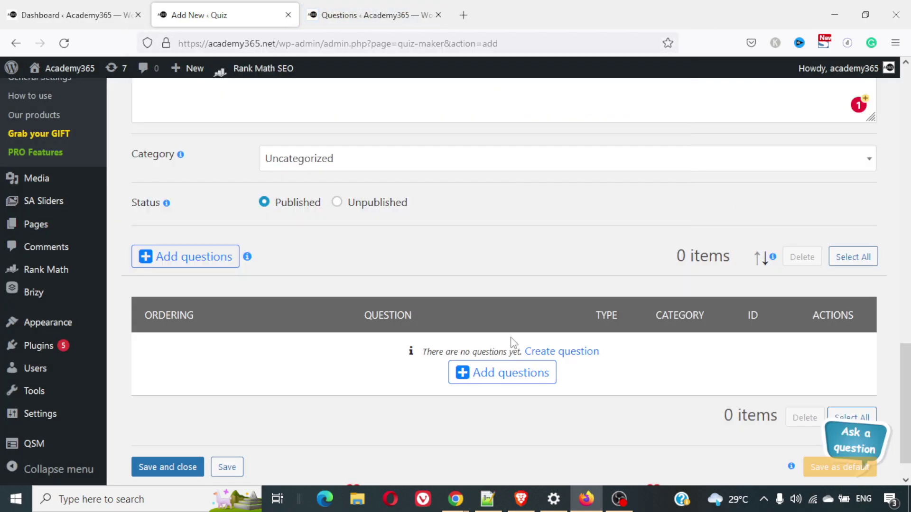
{"action": "left_click", "coordinate": [500, 372]}
{"action": "scroll", "coordinate": [429, 294], "scroll_direction": "down", "scroll_amount": 2}
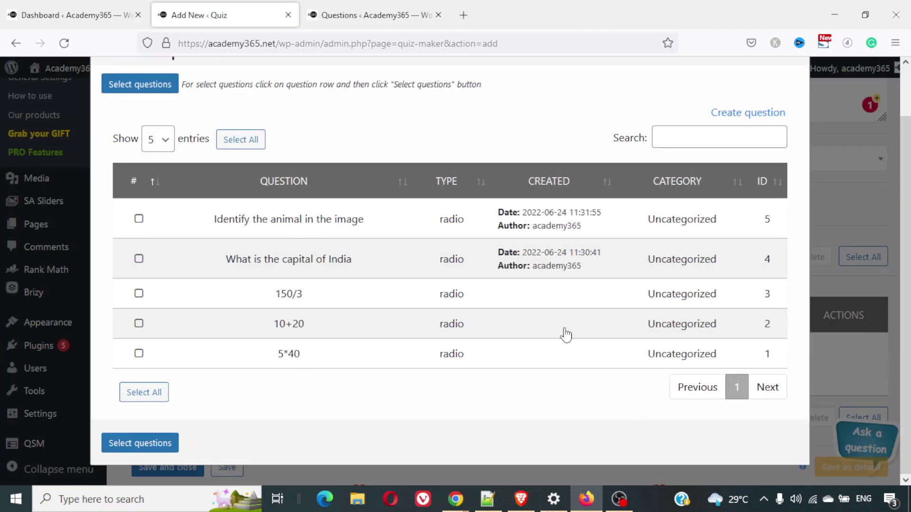
{"action": "left_click", "coordinate": [821, 161]}
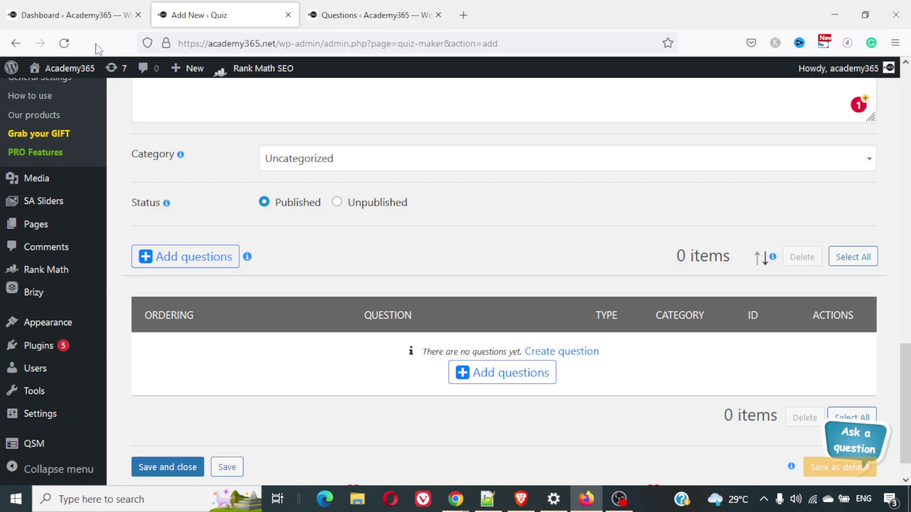
Reload the Add New Quiz page and return to its top
{"action": "left_click", "coordinate": [64, 43]}
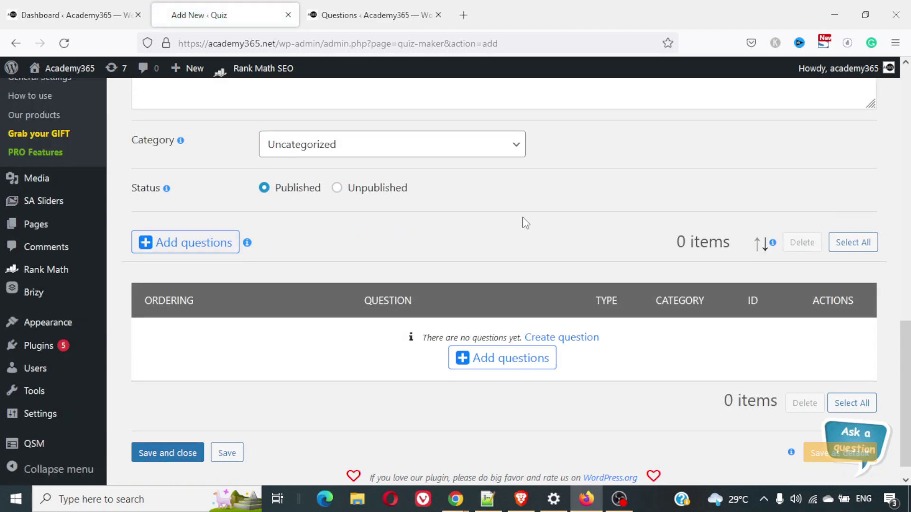
{"action": "scroll", "coordinate": [526, 224], "scroll_direction": "up", "scroll_amount": 6}
{"action": "scroll", "coordinate": [526, 223], "scroll_direction": "down", "scroll_amount": 7}
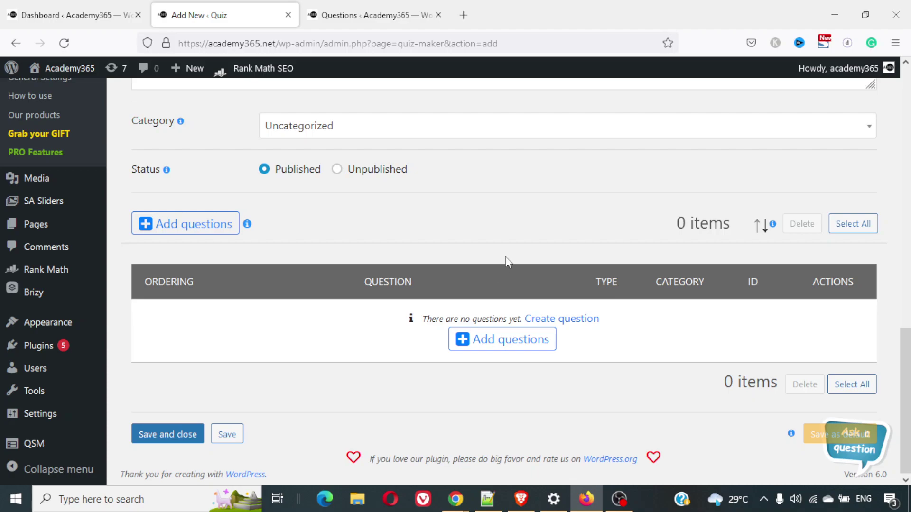
{"action": "scroll", "coordinate": [505, 256], "scroll_direction": "up", "scroll_amount": 6}
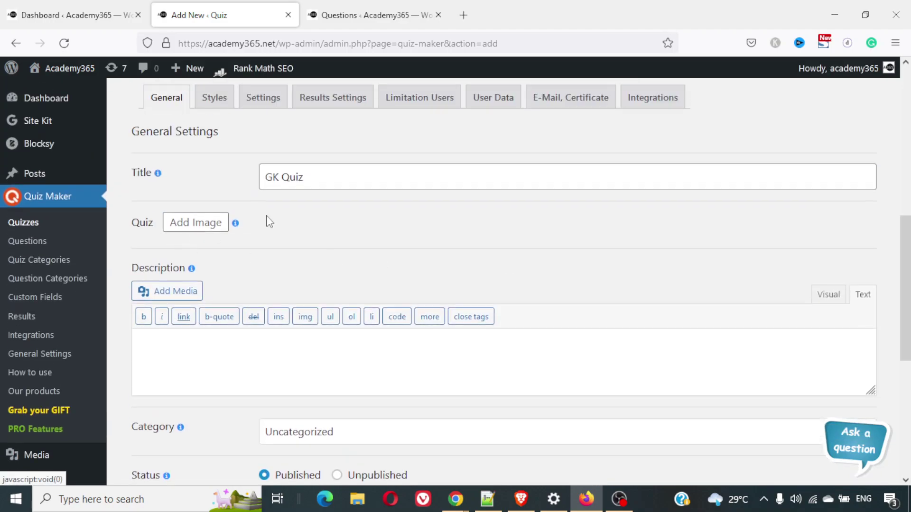
Set the people-at-laptops illustration from the Media Library as the quiz image
{"action": "left_click", "coordinate": [209, 222]}
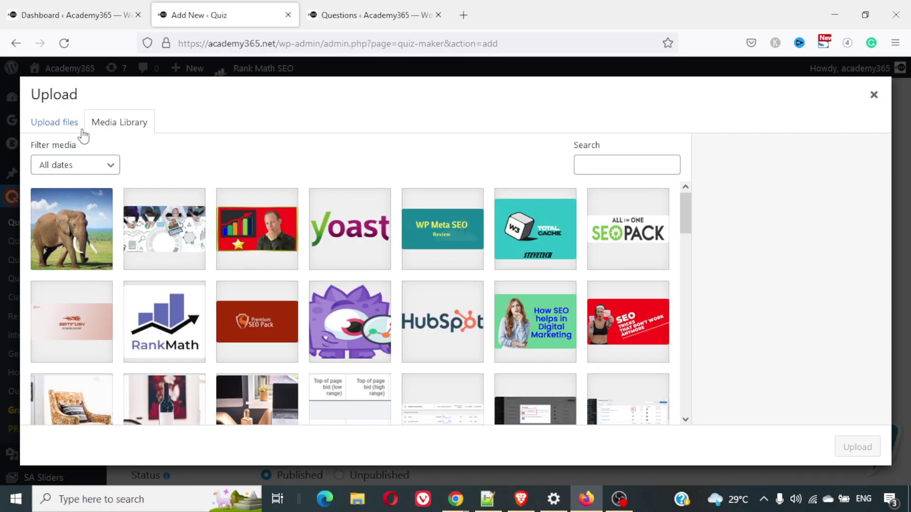
{"action": "scroll", "coordinate": [266, 326], "scroll_direction": "down", "scroll_amount": 2}
{"action": "scroll", "coordinate": [265, 326], "scroll_direction": "up", "scroll_amount": 2}
{"action": "left_click", "coordinate": [163, 227]}
{"action": "left_click", "coordinate": [857, 448]}
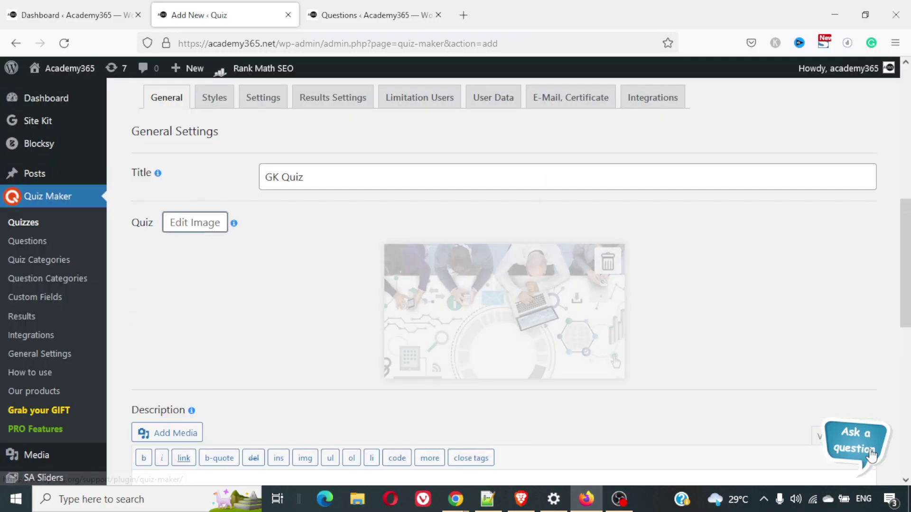
{"action": "scroll", "coordinate": [653, 289], "scroll_direction": "down", "scroll_amount": 5}
Enter the quiz description 'this is a gk quiz'
{"action": "scroll", "coordinate": [653, 288], "scroll_direction": "down", "scroll_amount": 2}
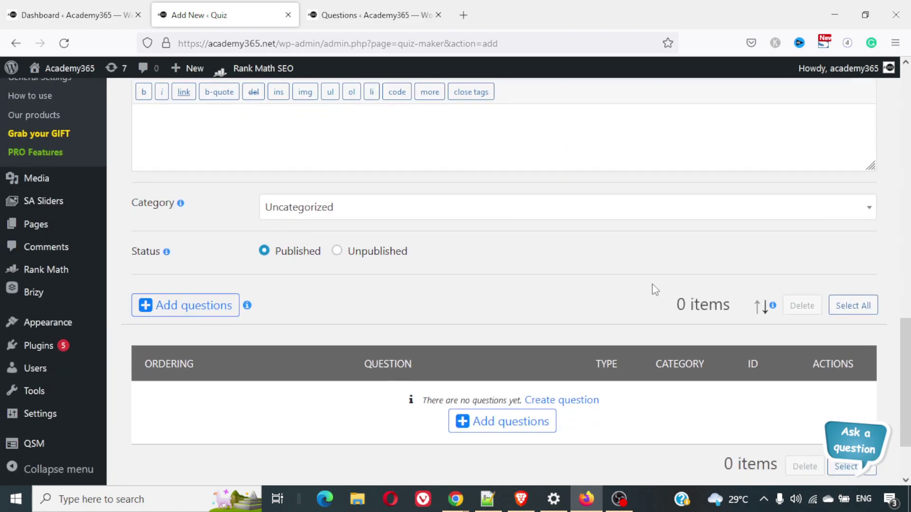
{"action": "scroll", "coordinate": [653, 288], "scroll_direction": "up", "scroll_amount": 1}
{"action": "type", "text": "this is a gk quiz"}
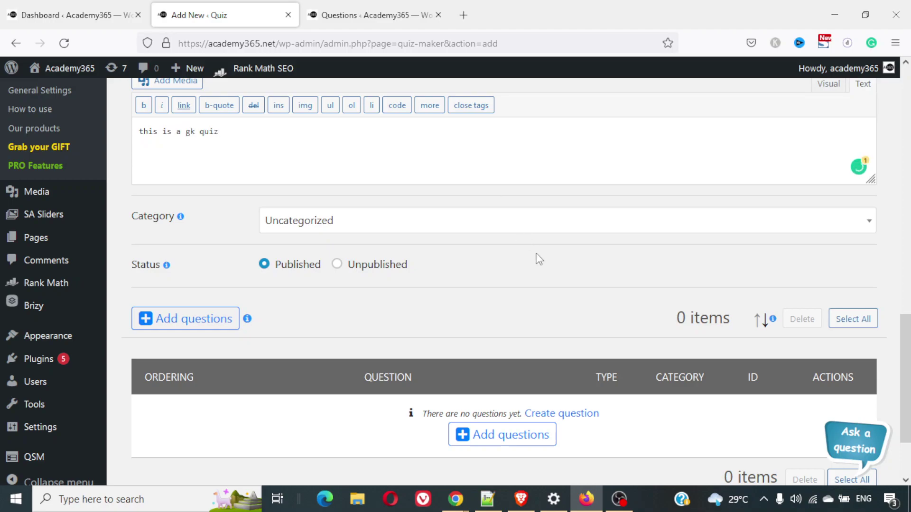
{"action": "scroll", "coordinate": [539, 259], "scroll_direction": "down", "scroll_amount": 2}
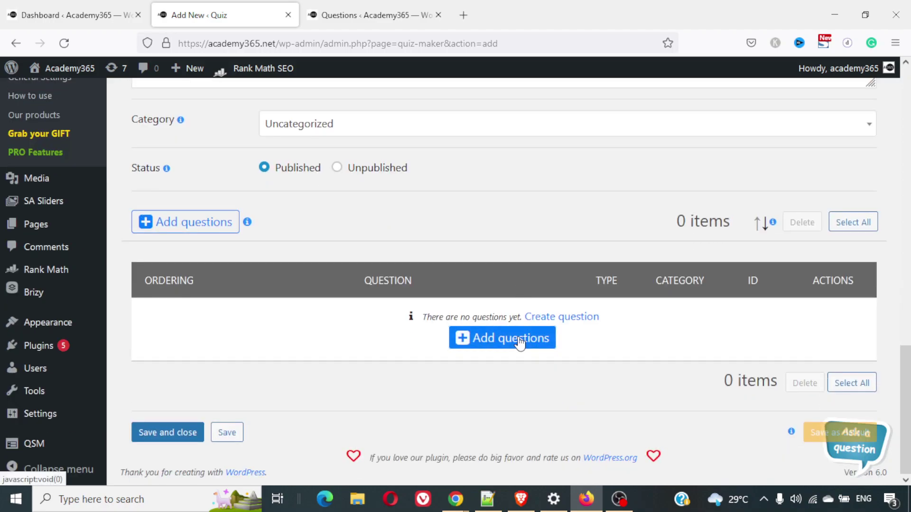
Add the peacock, identify-the-animal and capital-of-India questions to the quiz
{"action": "left_click", "coordinate": [521, 343]}
{"action": "left_click", "coordinate": [138, 220]}
{"action": "left_click", "coordinate": [139, 259]}
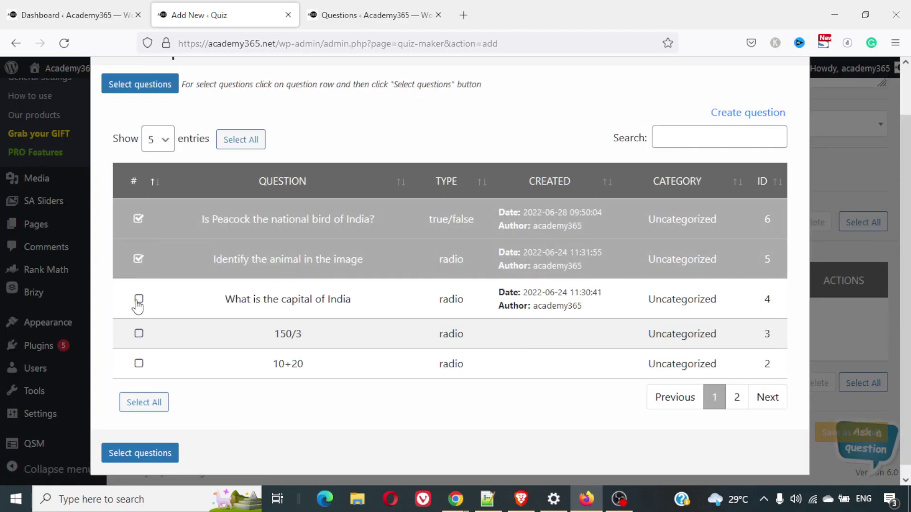
{"action": "left_click", "coordinate": [138, 303]}
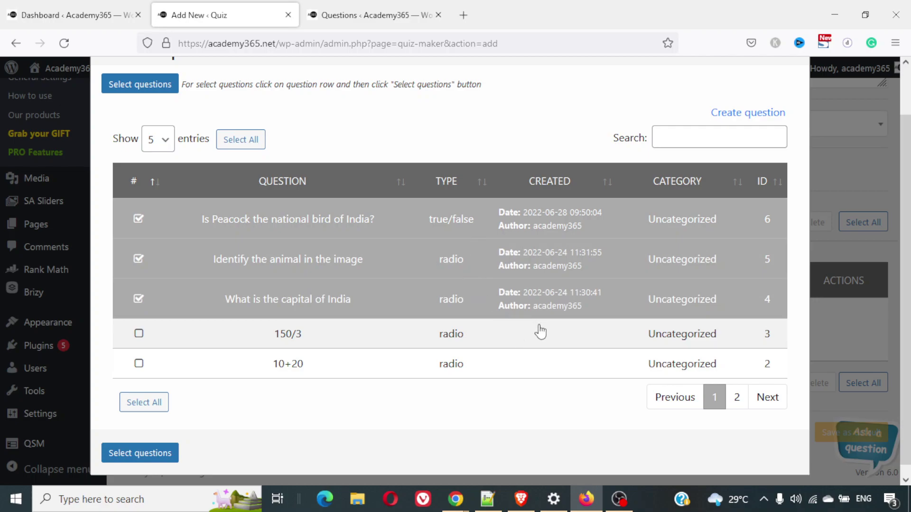
{"action": "scroll", "coordinate": [540, 331], "scroll_direction": "down", "scroll_amount": 1}
{"action": "left_click", "coordinate": [150, 451]}
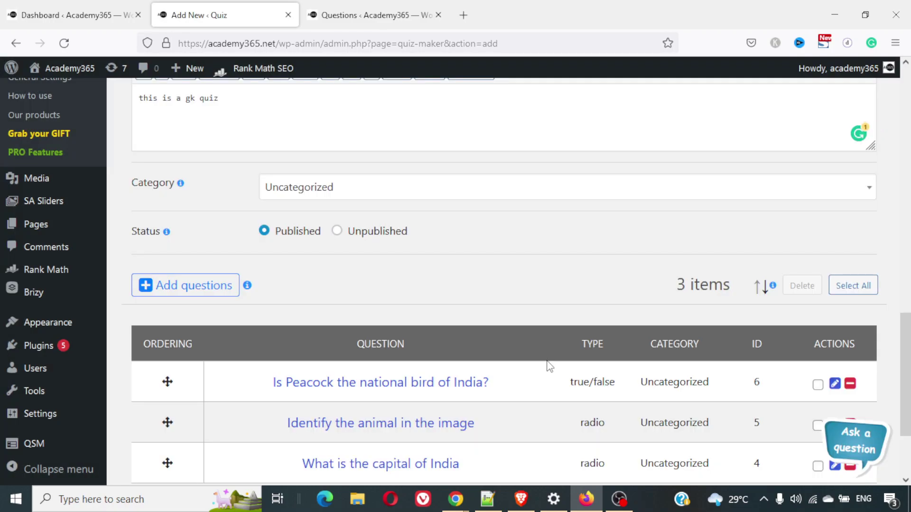
Save the GK Quiz with its three questions
{"action": "scroll", "coordinate": [549, 365], "scroll_direction": "down", "scroll_amount": 4}
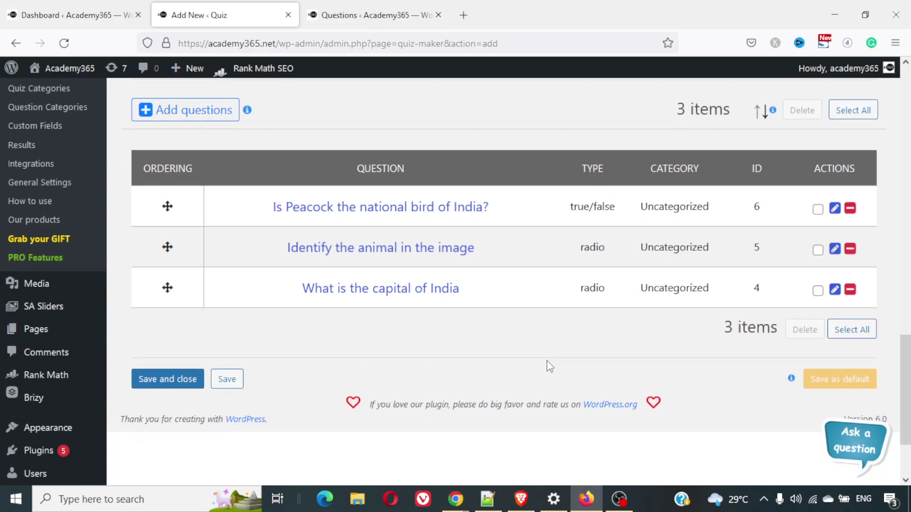
{"action": "scroll", "coordinate": [550, 365], "scroll_direction": "up", "scroll_amount": 1}
{"action": "scroll", "coordinate": [549, 365], "scroll_direction": "down", "scroll_amount": 2}
{"action": "scroll", "coordinate": [550, 366], "scroll_direction": "up", "scroll_amount": 3}
{"action": "scroll", "coordinate": [550, 365], "scroll_direction": "down", "scroll_amount": 3}
{"action": "scroll", "coordinate": [549, 365], "scroll_direction": "down", "scroll_amount": 1}
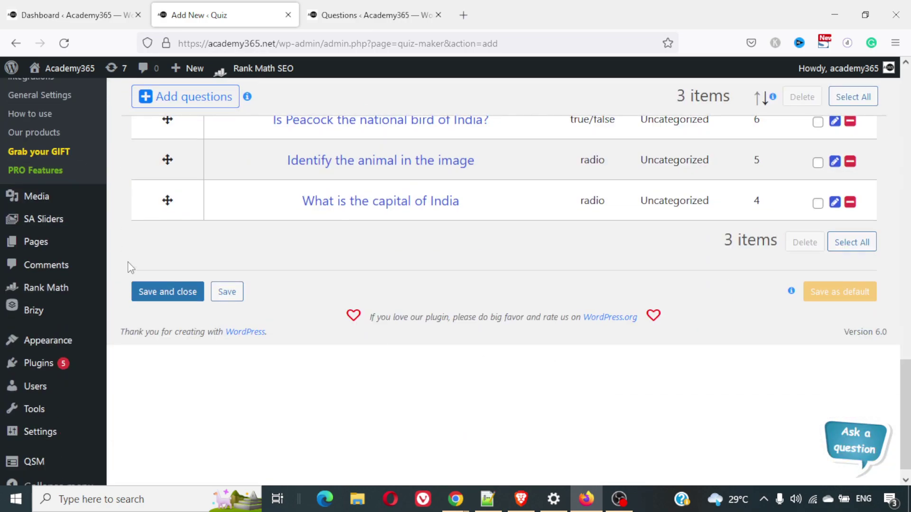
{"action": "left_click", "coordinate": [235, 297]}
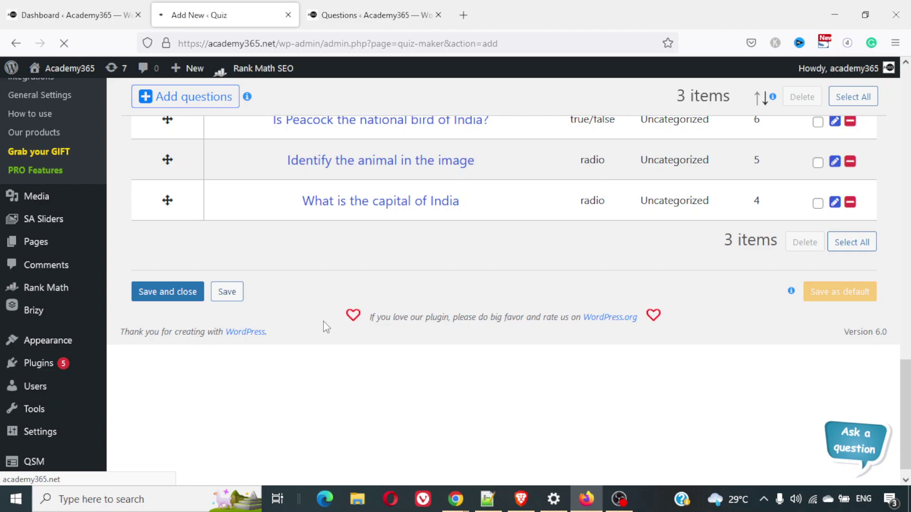
{"action": "scroll", "coordinate": [326, 328], "scroll_direction": "up", "scroll_amount": 8}
{"action": "scroll", "coordinate": [326, 328], "scroll_direction": "up", "scroll_amount": 10}
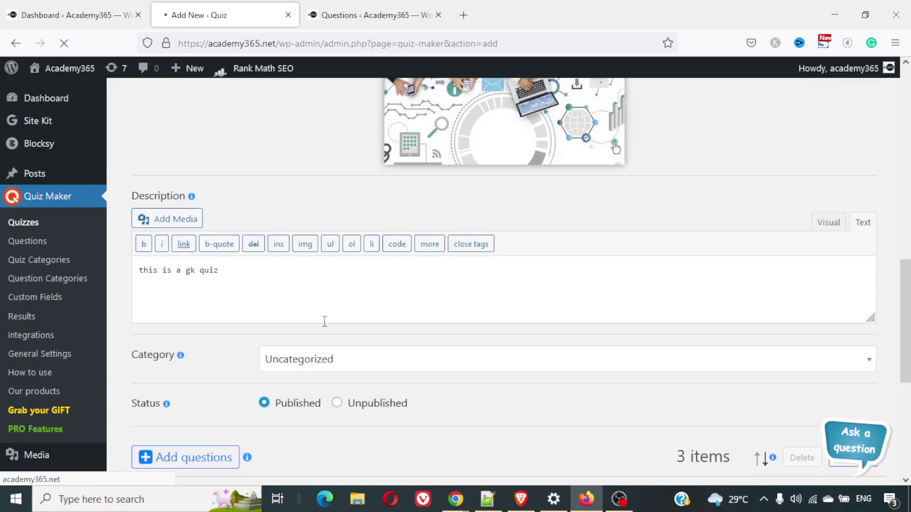
{"action": "scroll", "coordinate": [326, 328], "scroll_direction": "up", "scroll_amount": 8}
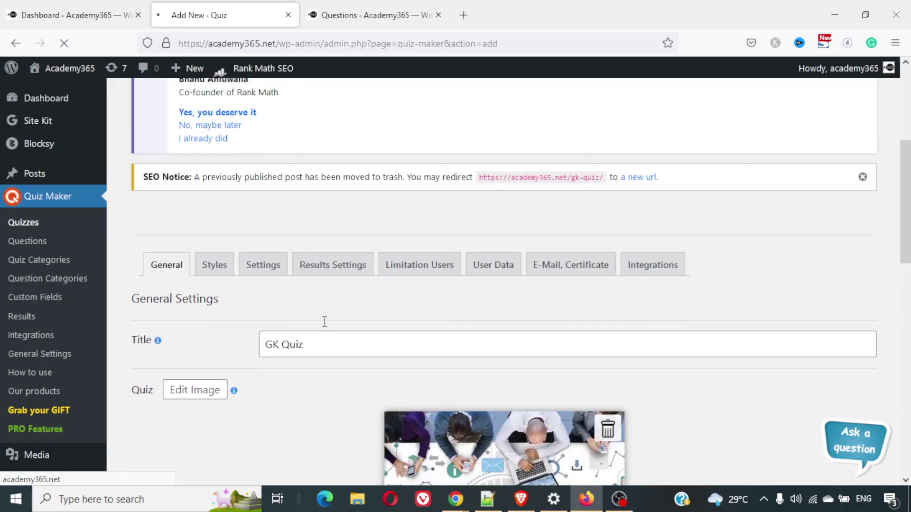
{"action": "left_click", "coordinate": [208, 275]}
Preview the Rect, Classic Dark and Elegant themes, then settle on Classic Light
{"action": "scroll", "coordinate": [458, 311], "scroll_direction": "down", "scroll_amount": 7}
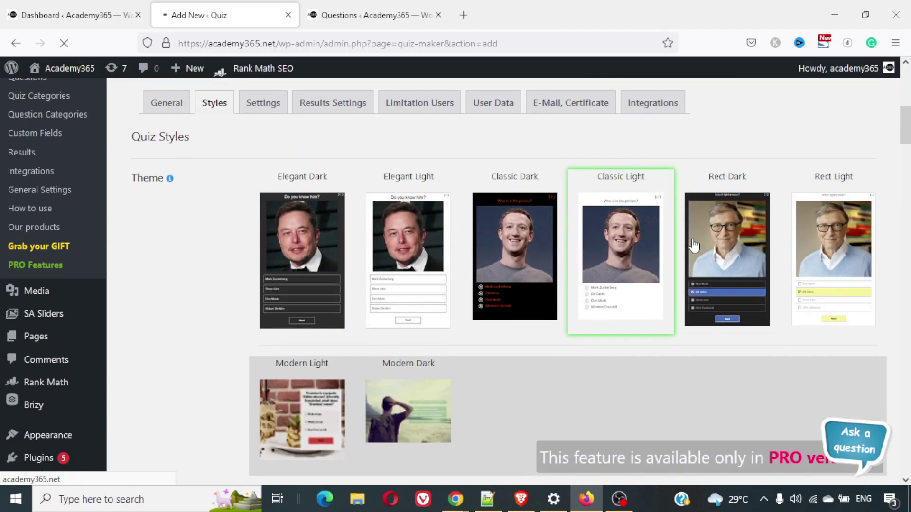
{"action": "left_click", "coordinate": [847, 249]}
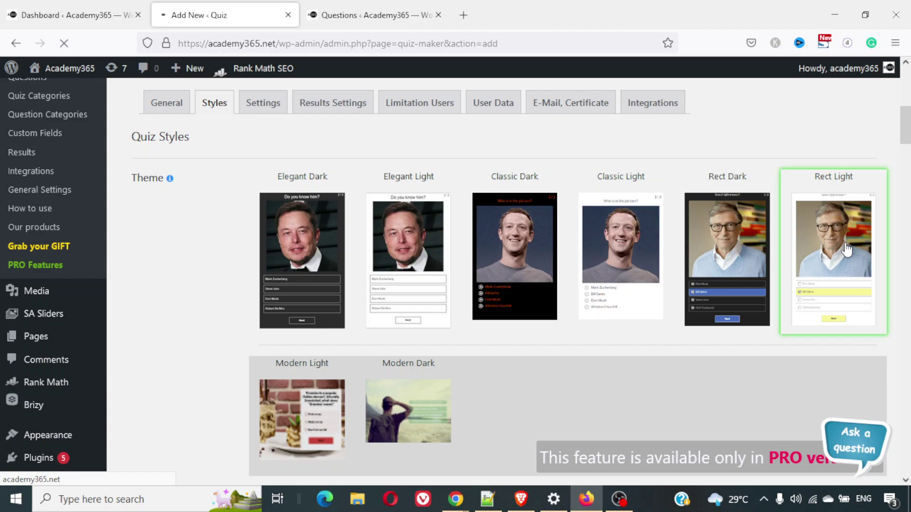
{"action": "left_click", "coordinate": [739, 261]}
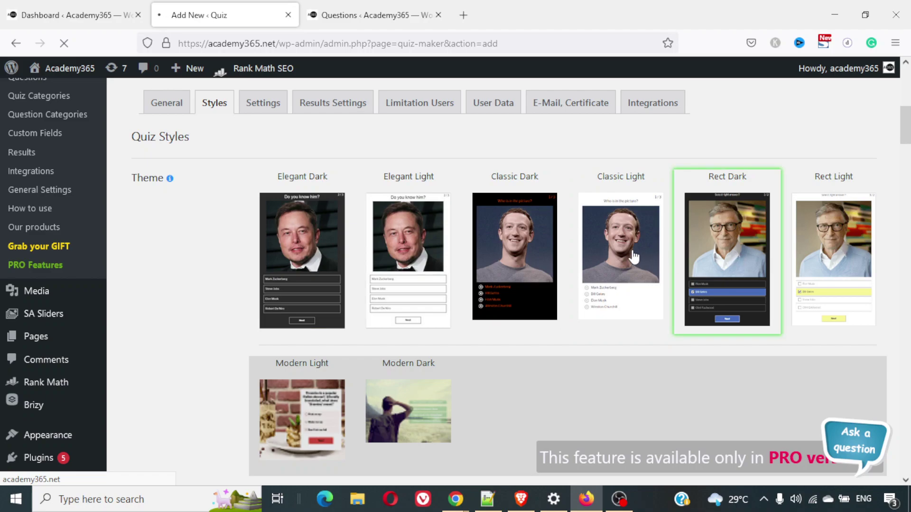
{"action": "left_click", "coordinate": [515, 267]}
{"action": "left_click", "coordinate": [420, 255]}
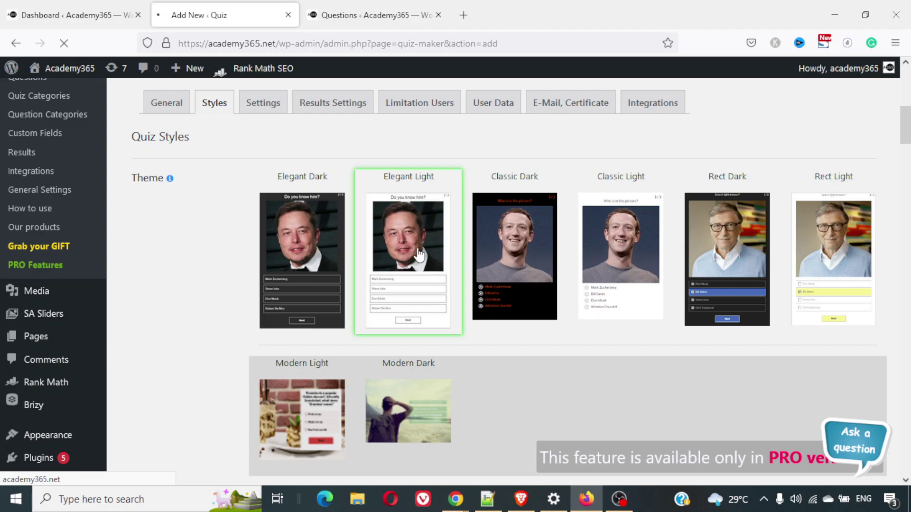
{"action": "left_click", "coordinate": [274, 258]}
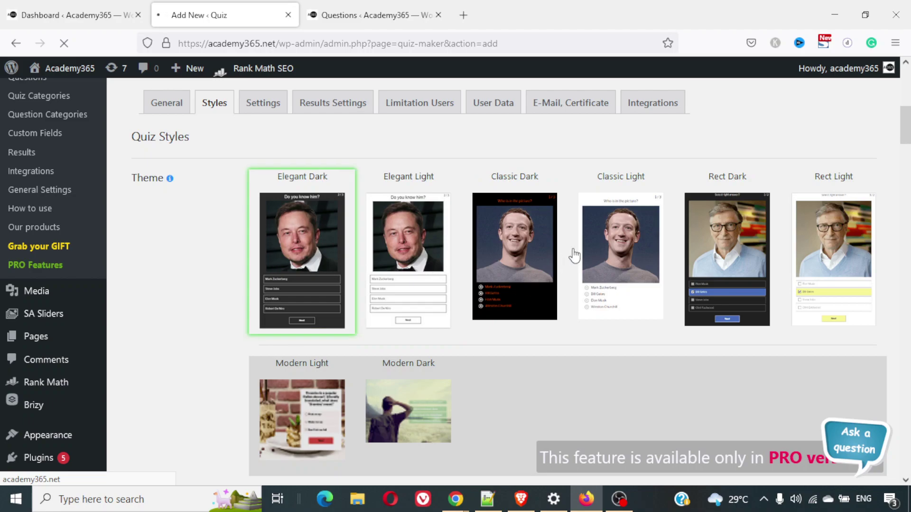
{"action": "left_click", "coordinate": [631, 273]}
{"action": "scroll", "coordinate": [631, 273], "scroll_direction": "down", "scroll_amount": 1}
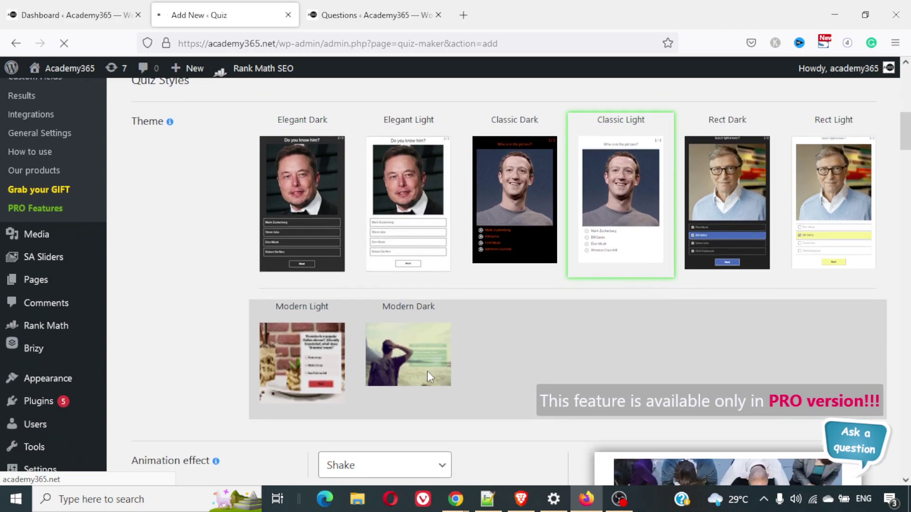
{"action": "scroll", "coordinate": [576, 340], "scroll_direction": "down", "scroll_amount": 1}
{"action": "scroll", "coordinate": [578, 343], "scroll_direction": "down", "scroll_amount": 2}
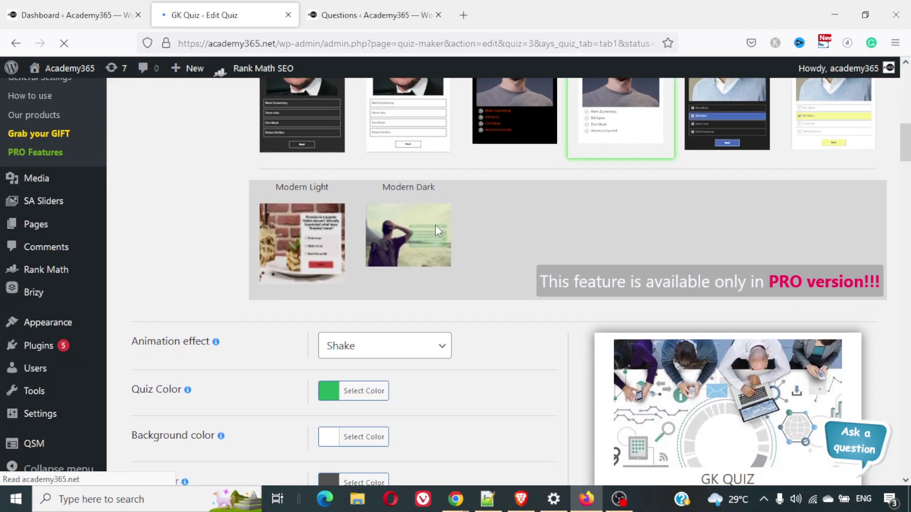
{"action": "scroll", "coordinate": [605, 252], "scroll_direction": "down", "scroll_amount": 15}
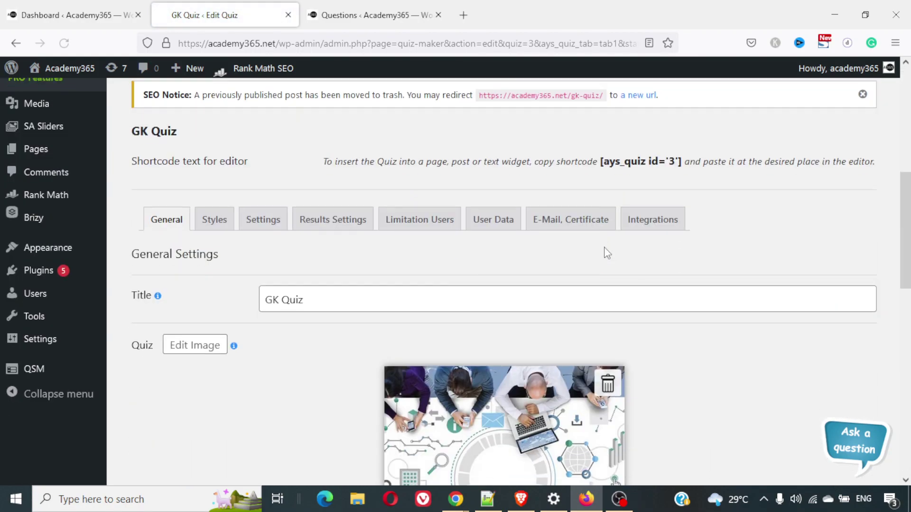
{"action": "scroll", "coordinate": [605, 253], "scroll_direction": "down", "scroll_amount": 7}
{"action": "scroll", "coordinate": [605, 253], "scroll_direction": "up", "scroll_amount": 14}
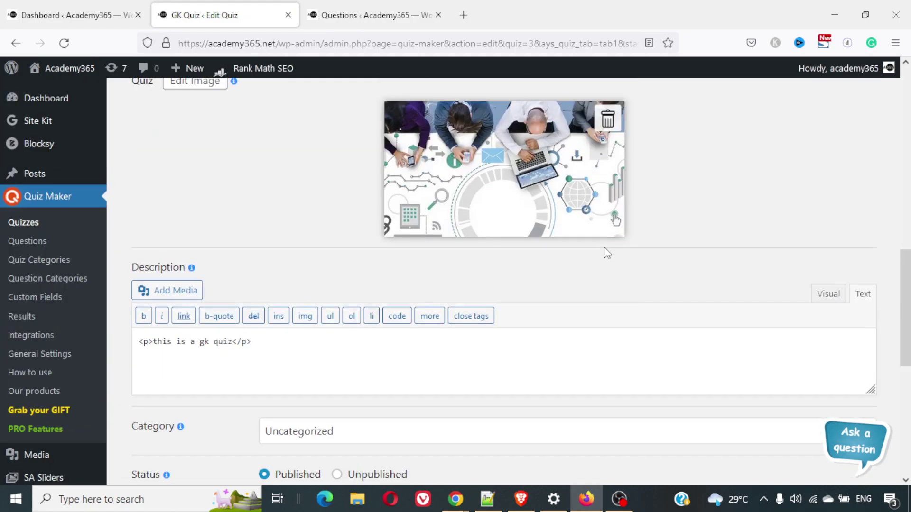
{"action": "left_click", "coordinate": [222, 243]}
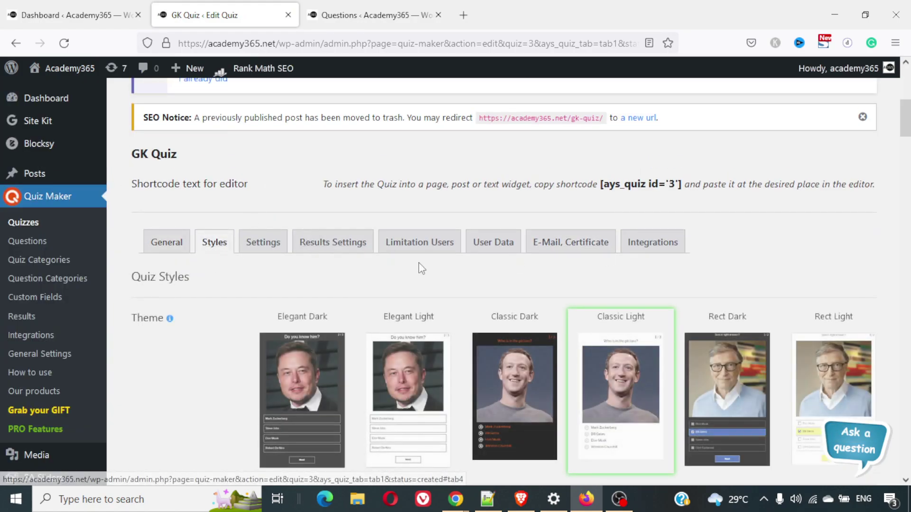
{"action": "scroll", "coordinate": [569, 214], "scroll_direction": "down", "scroll_amount": 10}
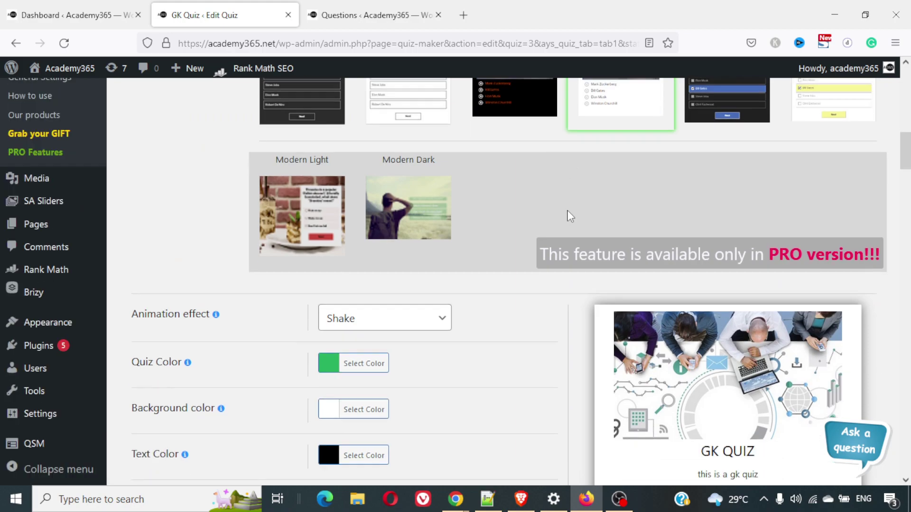
{"action": "scroll", "coordinate": [569, 215], "scroll_direction": "up", "scroll_amount": 6}
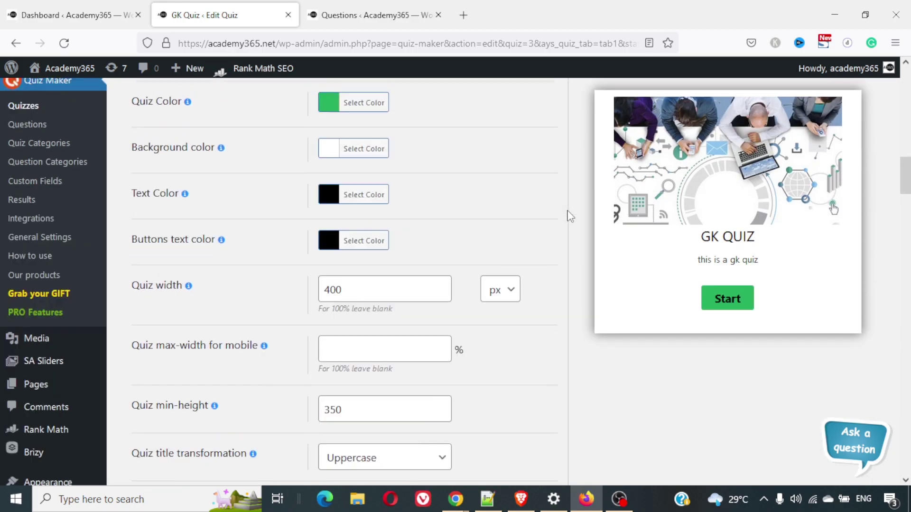
{"action": "left_click", "coordinate": [360, 197]}
{"action": "left_click", "coordinate": [356, 240]}
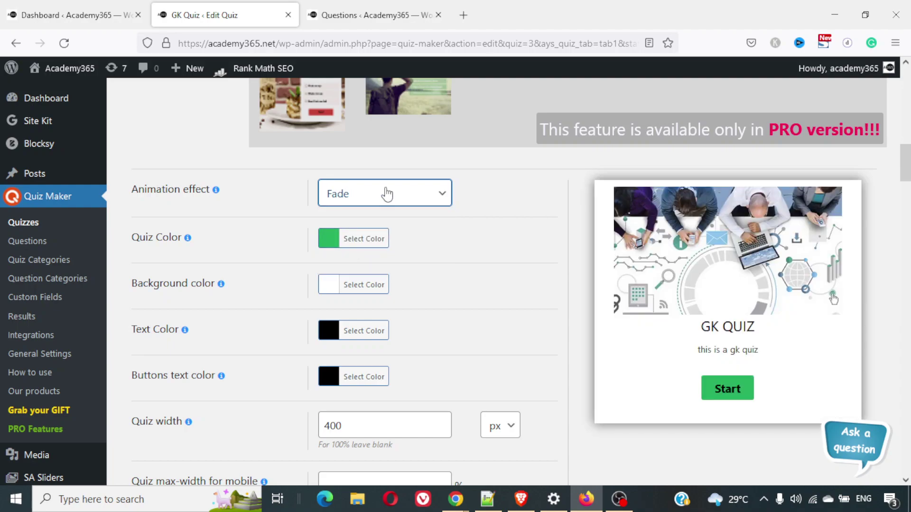
{"action": "left_click", "coordinate": [382, 199]}
{"action": "left_click", "coordinate": [369, 261]}
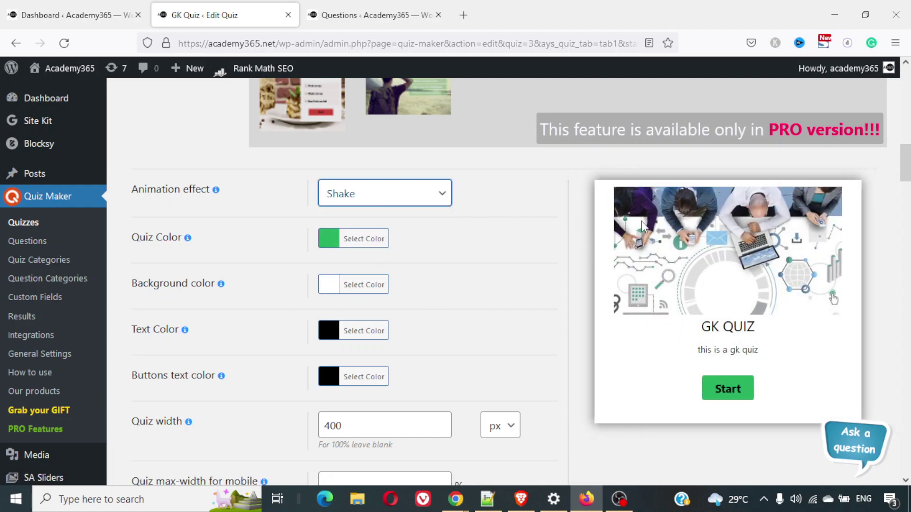
{"action": "scroll", "coordinate": [497, 239], "scroll_direction": "down", "scroll_amount": 1}
{"action": "left_click", "coordinate": [354, 237]}
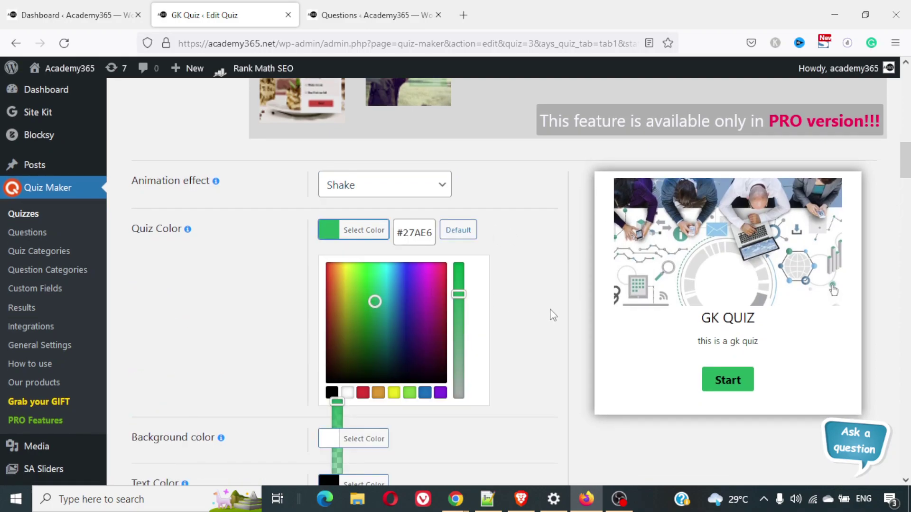
{"action": "left_click", "coordinate": [553, 315]}
{"action": "scroll", "coordinate": [552, 315], "scroll_direction": "down", "scroll_amount": 3}
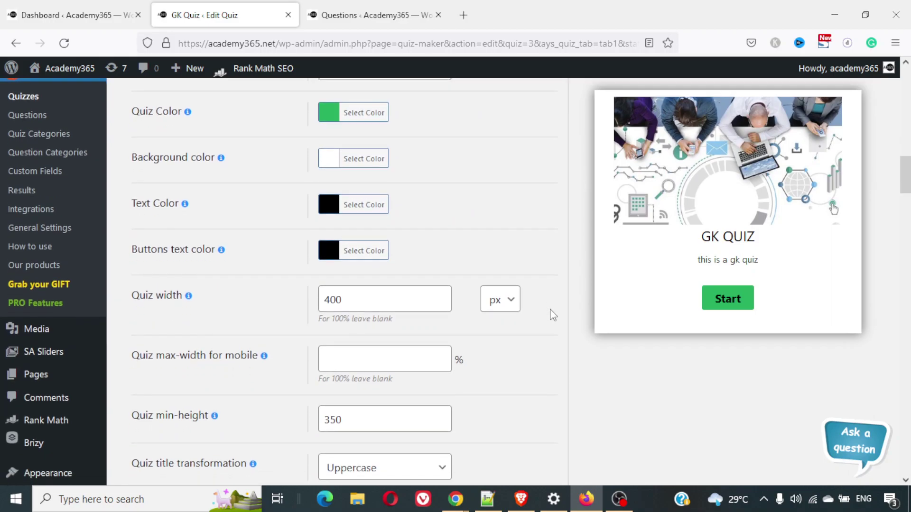
{"action": "scroll", "coordinate": [552, 316], "scroll_direction": "down", "scroll_amount": 6}
{"action": "scroll", "coordinate": [553, 316], "scroll_direction": "up", "scroll_amount": 4}
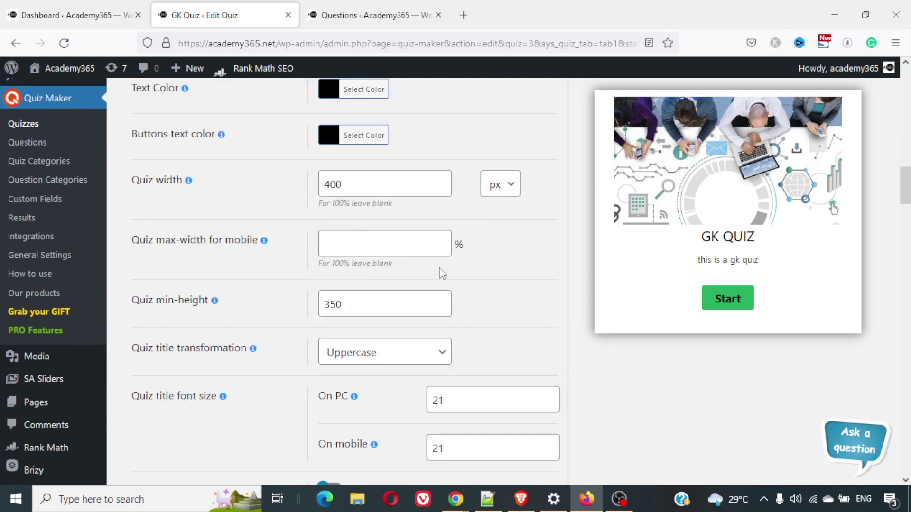
{"action": "scroll", "coordinate": [439, 271], "scroll_direction": "down", "scroll_amount": 1}
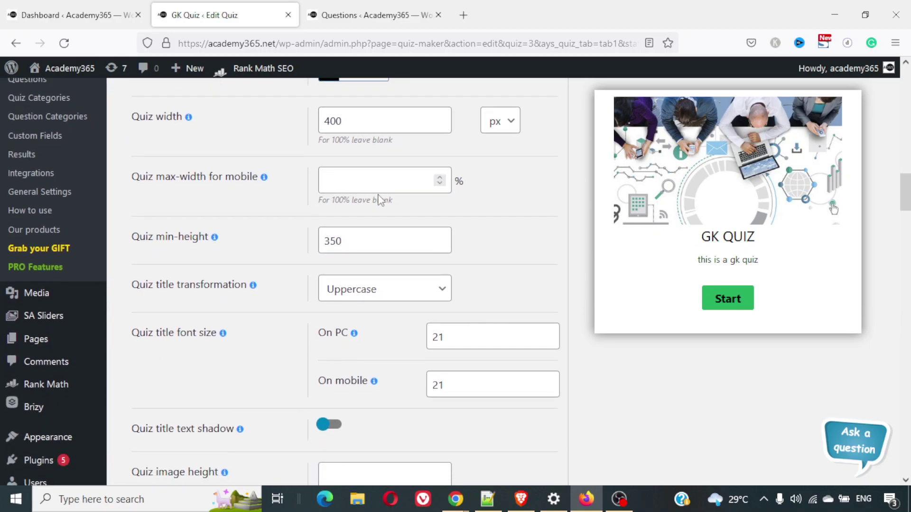
{"action": "scroll", "coordinate": [439, 207], "scroll_direction": "down", "scroll_amount": 1}
{"action": "scroll", "coordinate": [437, 207], "scroll_direction": "down", "scroll_amount": 4}
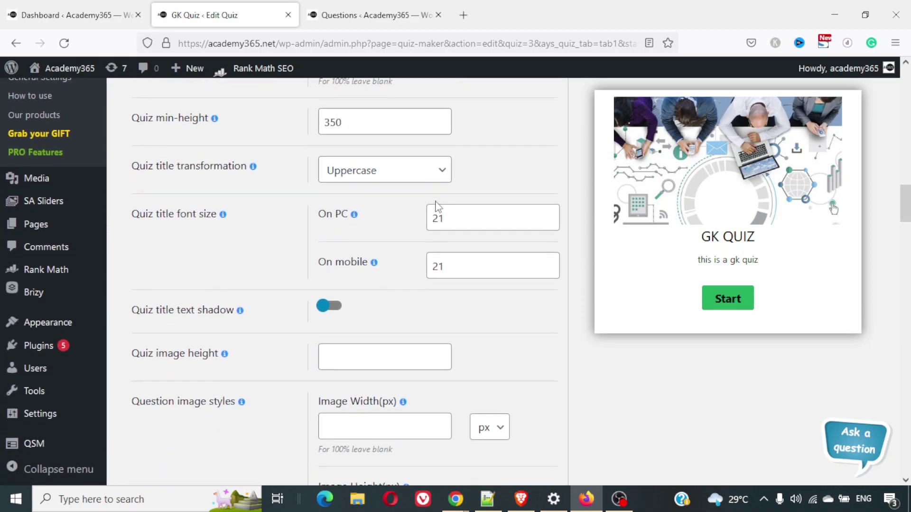
{"action": "scroll", "coordinate": [437, 201], "scroll_direction": "down", "scroll_amount": 5}
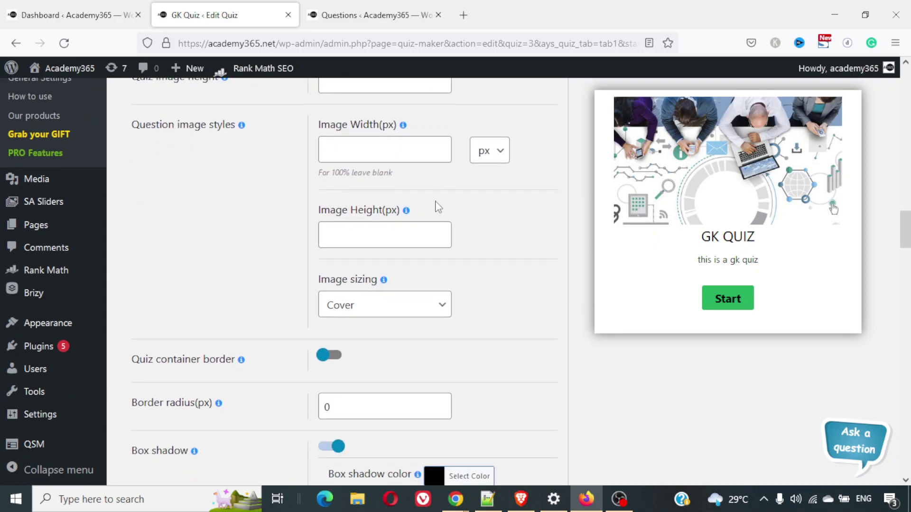
{"action": "scroll", "coordinate": [438, 207], "scroll_direction": "down", "scroll_amount": 1}
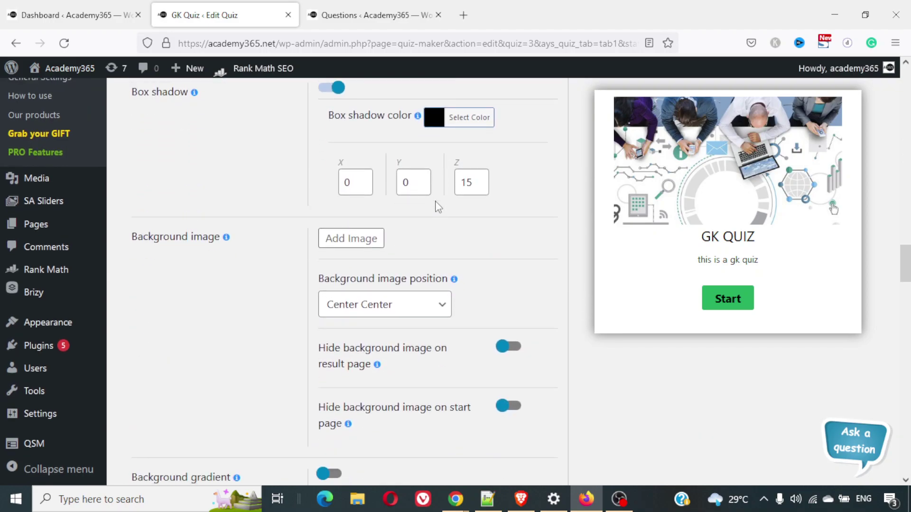
{"action": "left_click", "coordinate": [337, 238]}
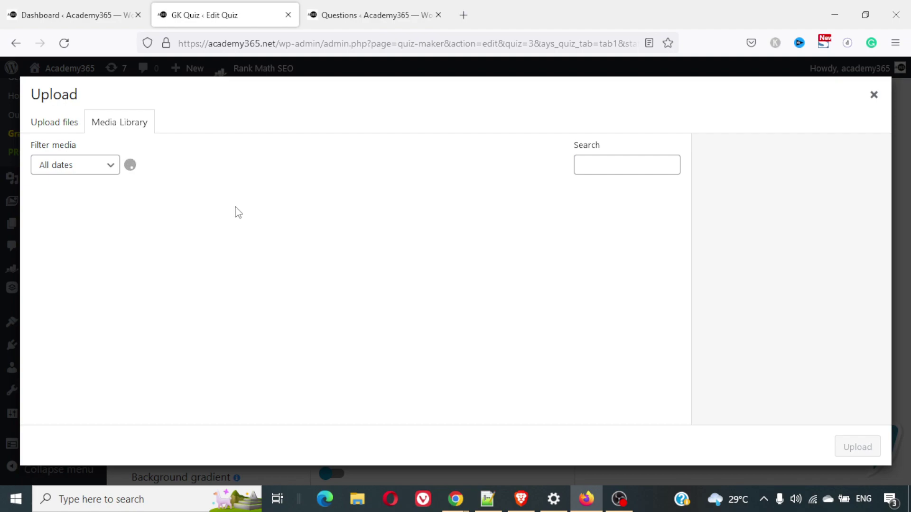
{"action": "left_click", "coordinate": [67, 122]}
{"action": "left_click", "coordinate": [148, 126]}
{"action": "left_click", "coordinate": [873, 95]}
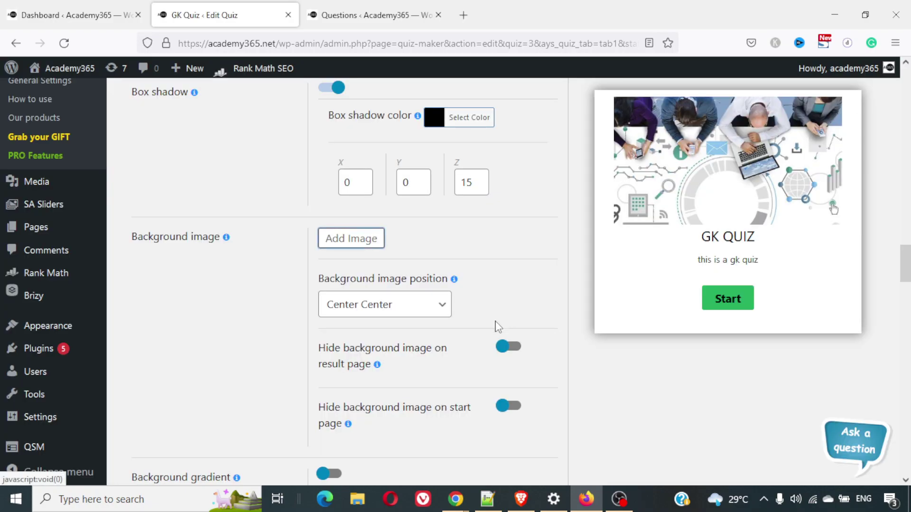
{"action": "scroll", "coordinate": [497, 327], "scroll_direction": "up", "scroll_amount": 3}
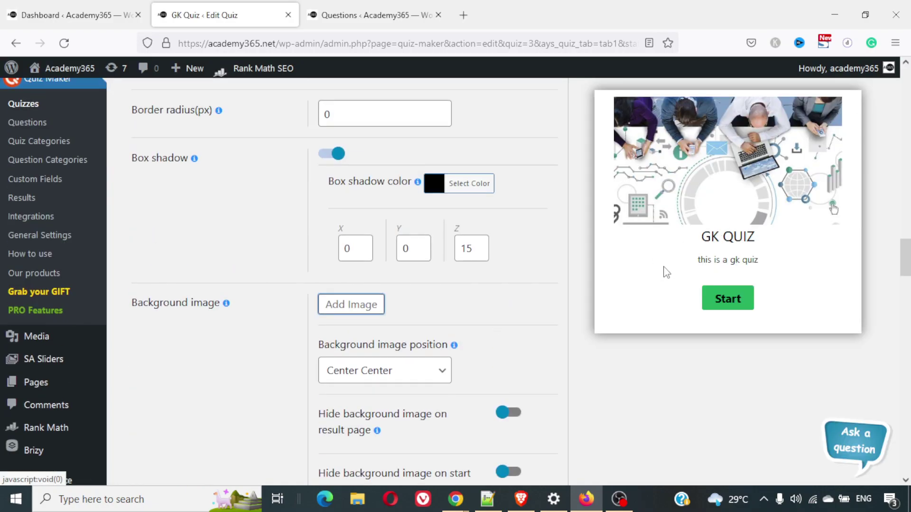
{"action": "scroll", "coordinate": [515, 322], "scroll_direction": "down", "scroll_amount": 4}
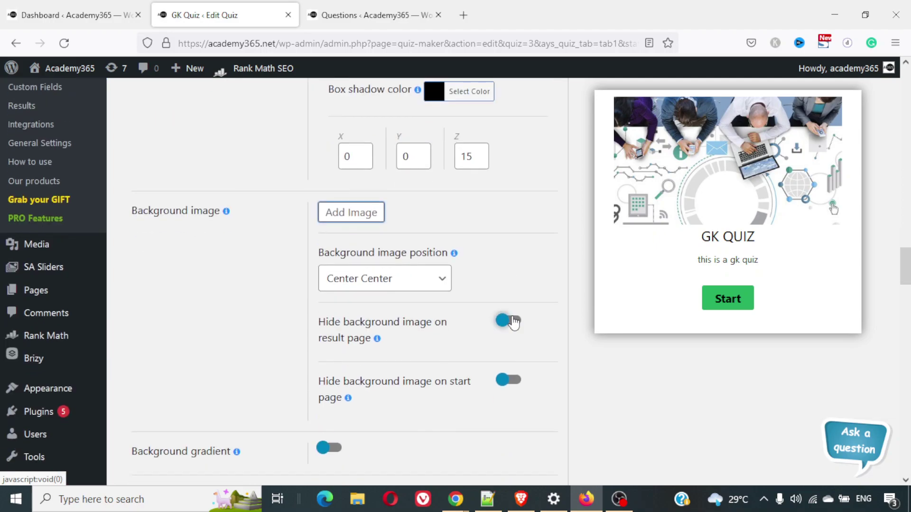
{"action": "scroll", "coordinate": [515, 322], "scroll_direction": "up", "scroll_amount": 1}
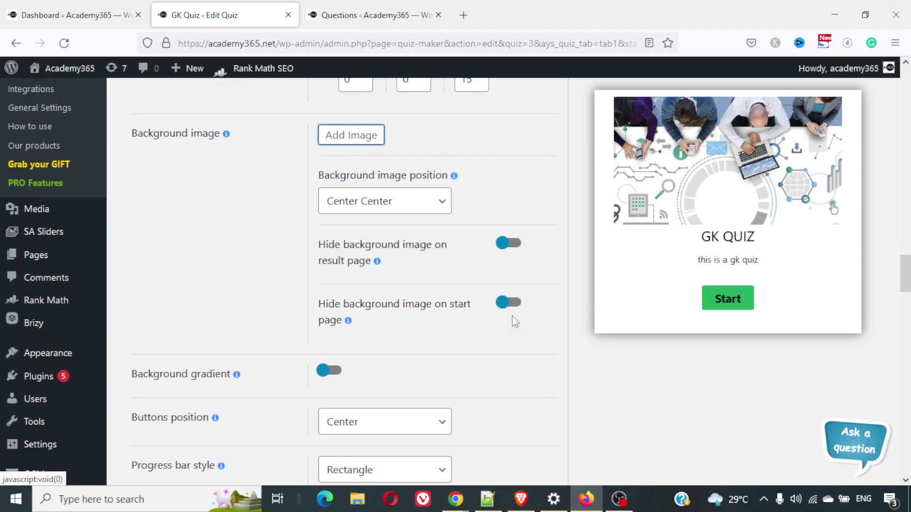
{"action": "scroll", "coordinate": [515, 322], "scroll_direction": "down", "scroll_amount": 3}
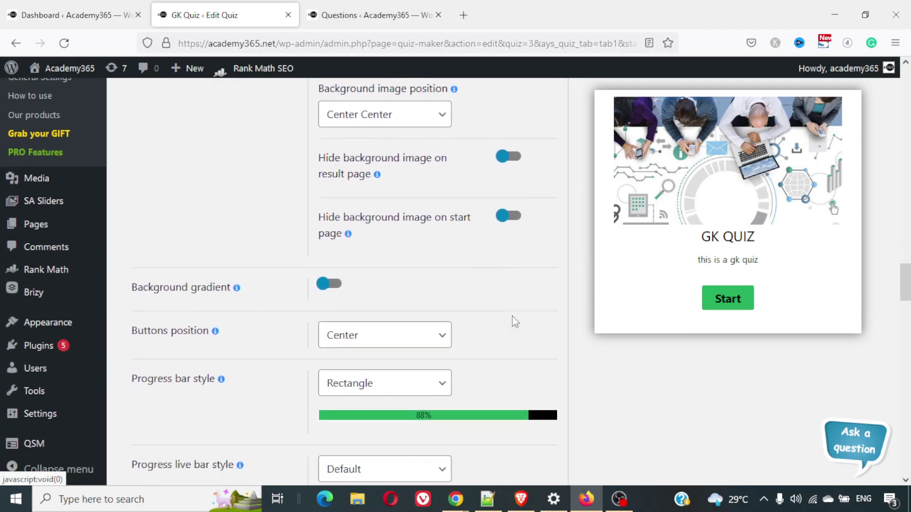
{"action": "scroll", "coordinate": [515, 321], "scroll_direction": "up", "scroll_amount": 3}
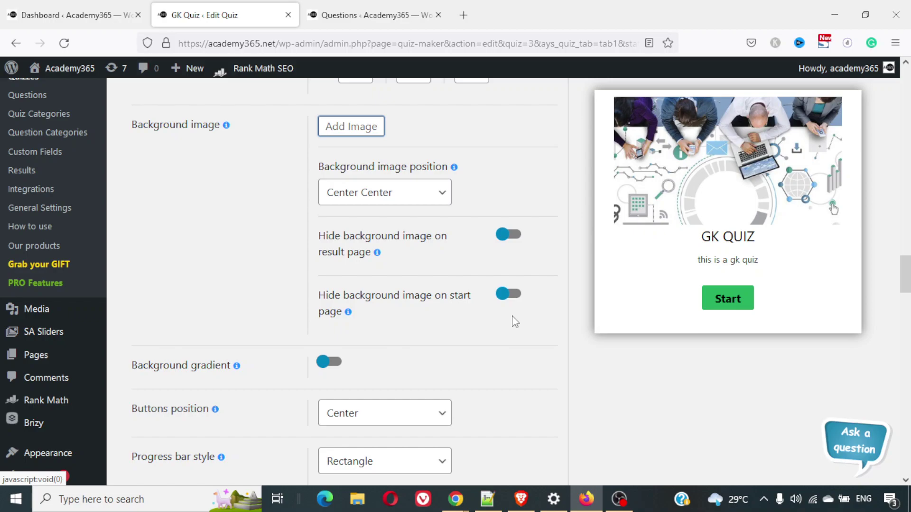
{"action": "scroll", "coordinate": [515, 322], "scroll_direction": "down", "scroll_amount": 5}
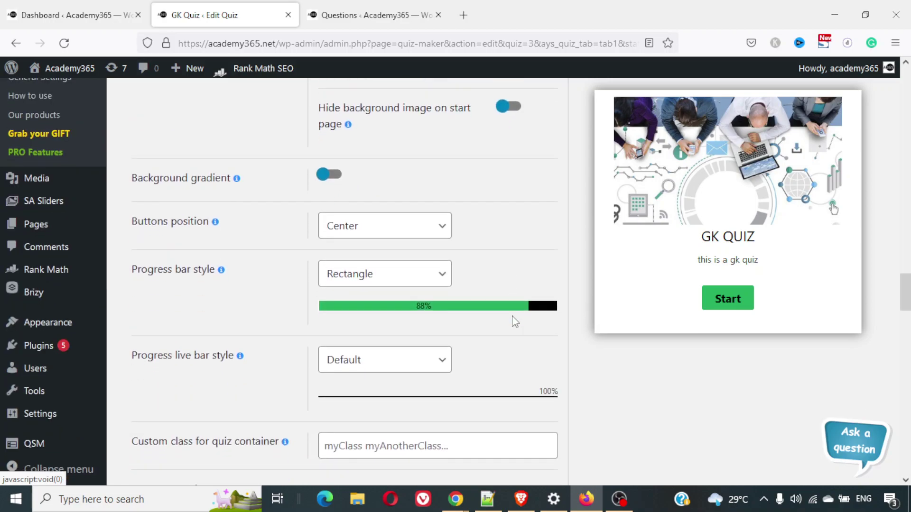
Keep the quiz buttons centred after trying Left position
{"action": "left_click", "coordinate": [402, 209]}
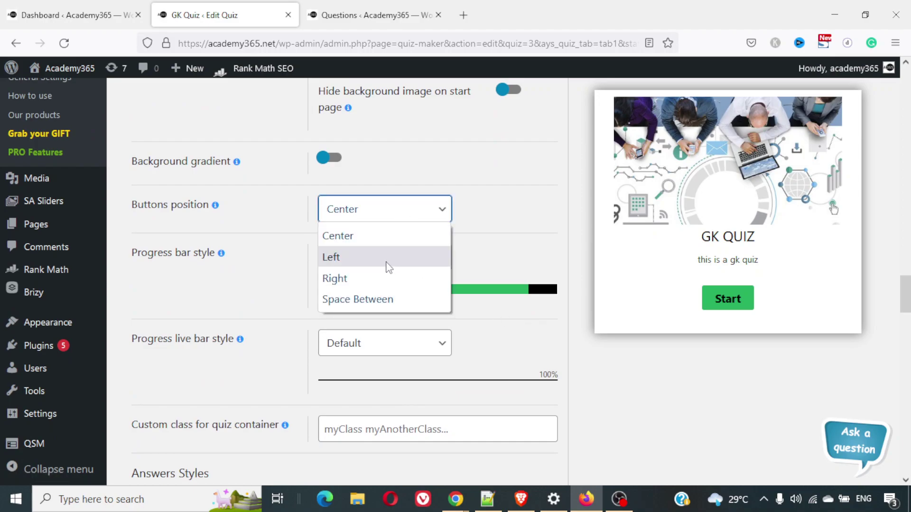
{"action": "left_click", "coordinate": [385, 260]}
{"action": "left_click", "coordinate": [394, 217]}
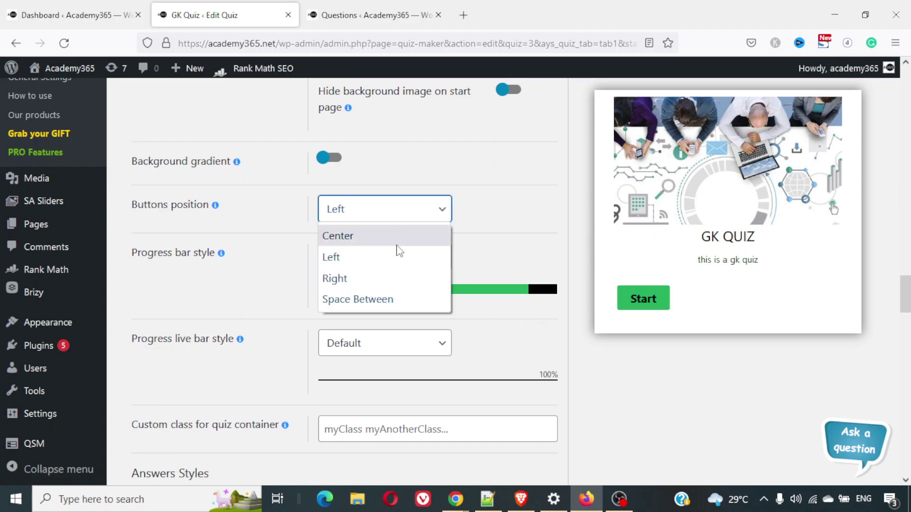
{"action": "left_click", "coordinate": [398, 243]}
{"action": "scroll", "coordinate": [459, 254], "scroll_direction": "down", "scroll_amount": 3}
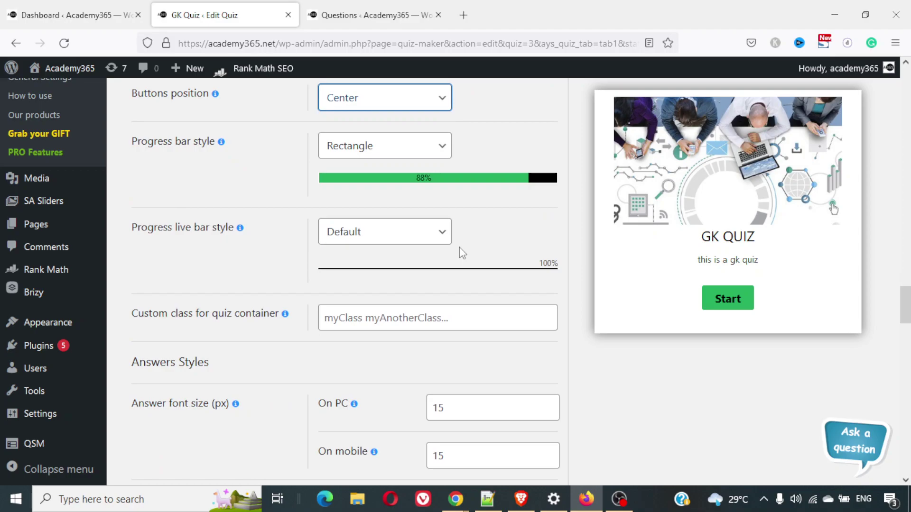
Set the progress bar style to With stripes and animation
{"action": "left_click", "coordinate": [383, 157]}
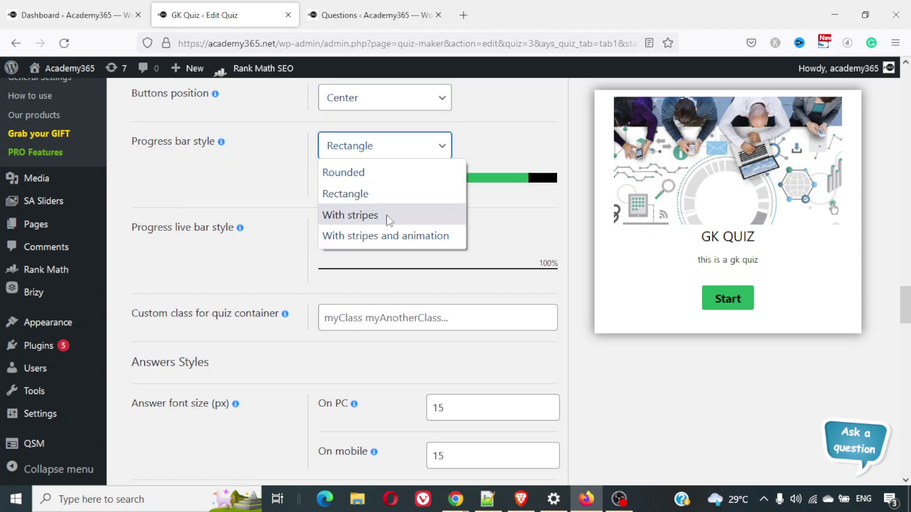
{"action": "left_click", "coordinate": [393, 174]}
{"action": "left_click", "coordinate": [390, 157]}
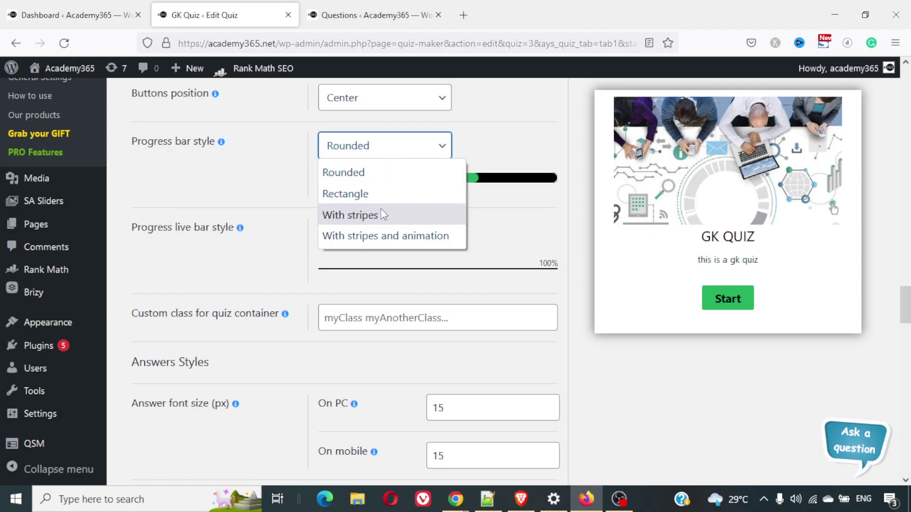
{"action": "left_click", "coordinate": [381, 212]}
{"action": "left_click", "coordinate": [403, 151]}
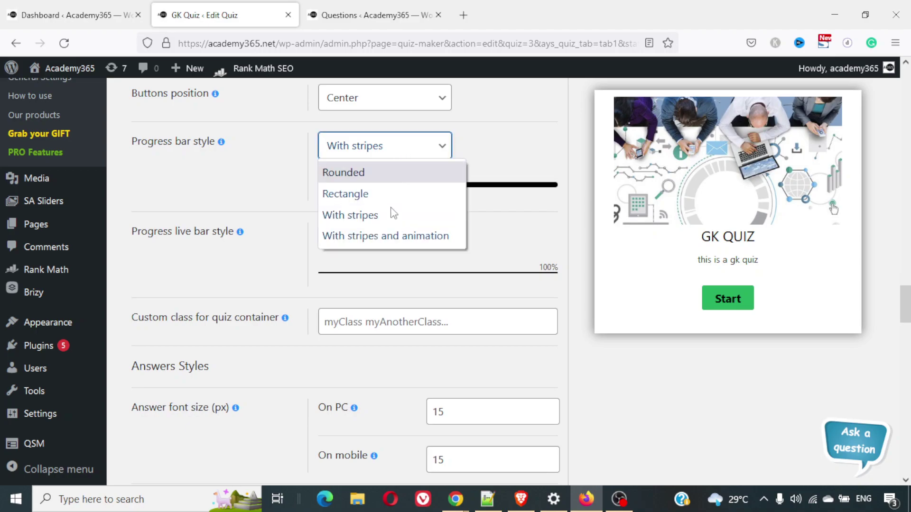
{"action": "left_click", "coordinate": [387, 236]}
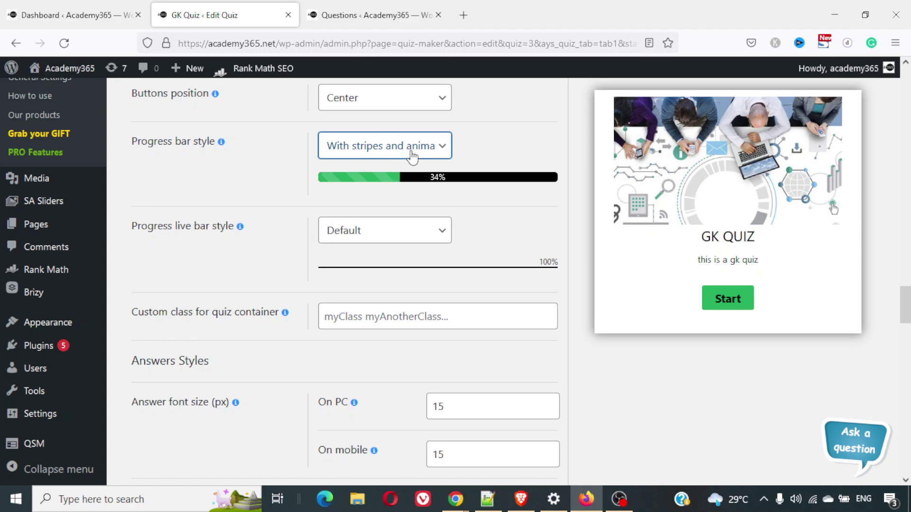
{"action": "scroll", "coordinate": [515, 240], "scroll_direction": "down", "scroll_amount": 2}
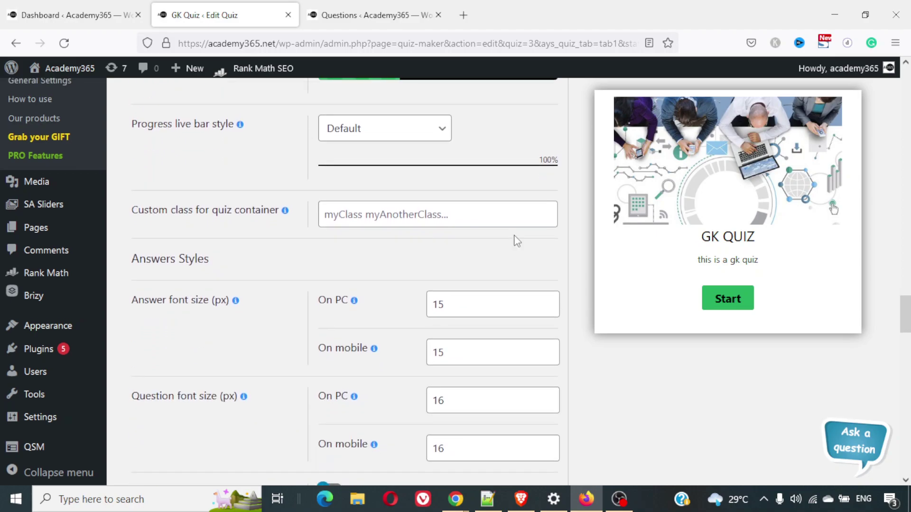
{"action": "scroll", "coordinate": [515, 240], "scroll_direction": "up", "scroll_amount": 1}
Keep the live progress bar style at Default after trying Rectangle
{"action": "left_click", "coordinate": [393, 186]}
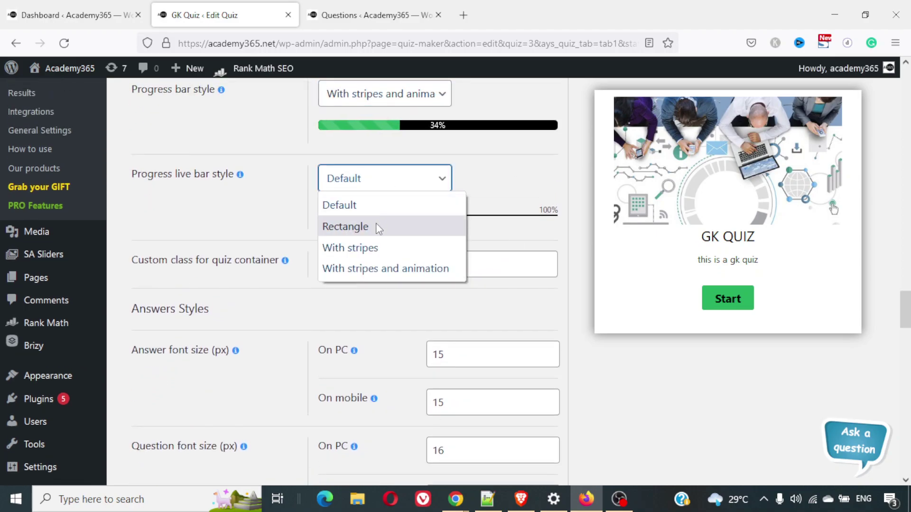
{"action": "left_click", "coordinate": [375, 226]}
{"action": "left_click", "coordinate": [395, 189]}
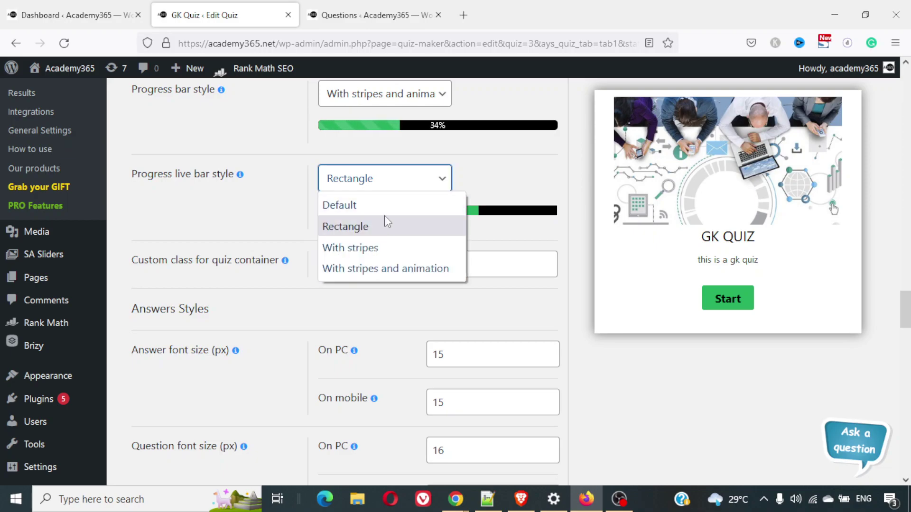
{"action": "left_click", "coordinate": [383, 206]}
{"action": "scroll", "coordinate": [473, 207], "scroll_direction": "down", "scroll_amount": 1}
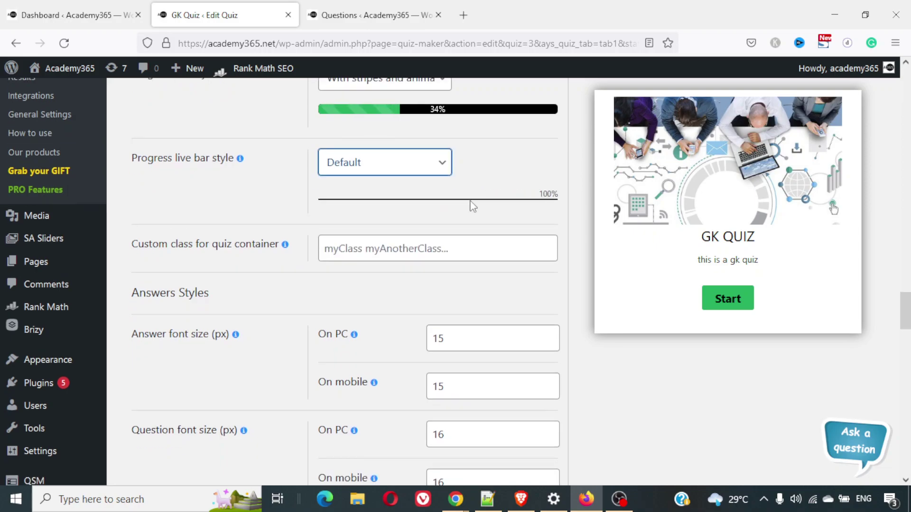
{"action": "scroll", "coordinate": [473, 207], "scroll_direction": "down", "scroll_amount": 2}
Turn on the 1 px solid answer border
{"action": "scroll", "coordinate": [473, 207], "scroll_direction": "down", "scroll_amount": 1}
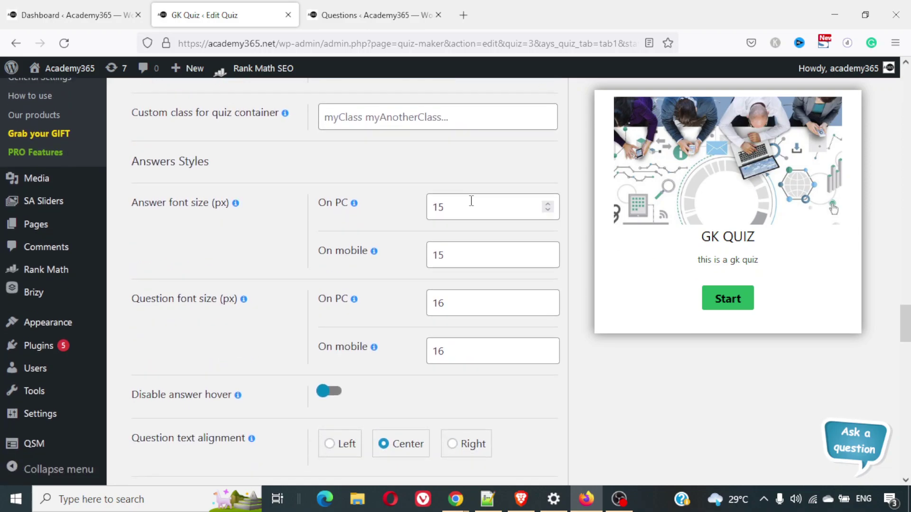
{"action": "scroll", "coordinate": [330, 304], "scroll_direction": "down", "scroll_amount": 4}
{"action": "left_click", "coordinate": [331, 317]}
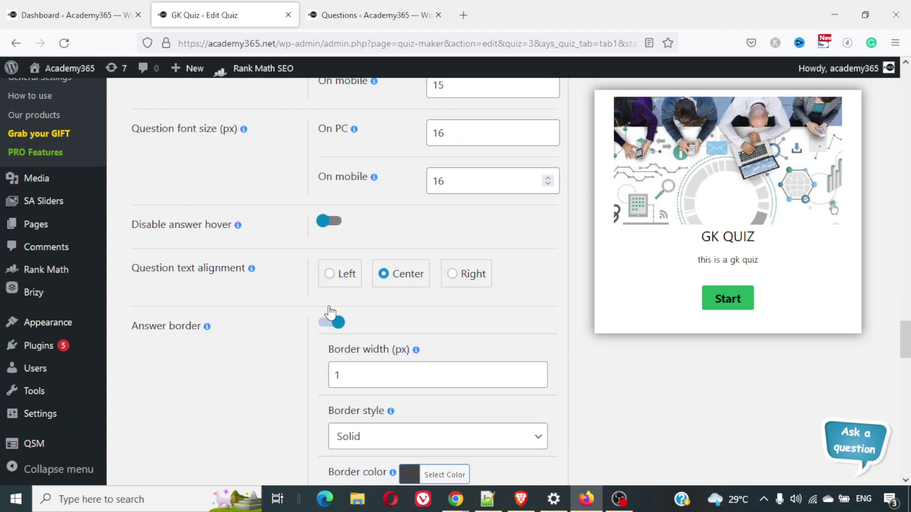
{"action": "scroll", "coordinate": [331, 311], "scroll_direction": "down", "scroll_amount": 2}
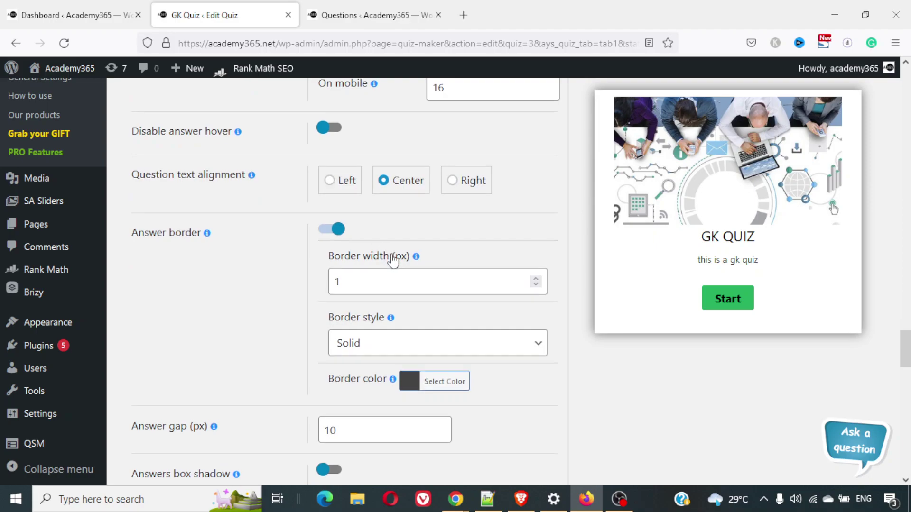
{"action": "scroll", "coordinate": [392, 260], "scroll_direction": "down", "scroll_amount": 3}
Keep the first right/wrong icon set (green check, red cross) after previewing the others
{"action": "mouse_move", "coordinate": [392, 257]}
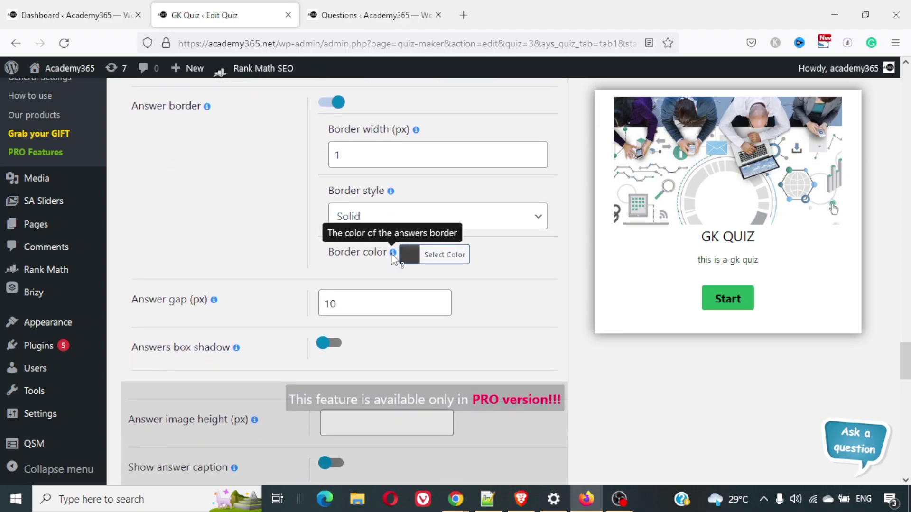
{"action": "scroll", "coordinate": [408, 242], "scroll_direction": "down", "scroll_amount": 1}
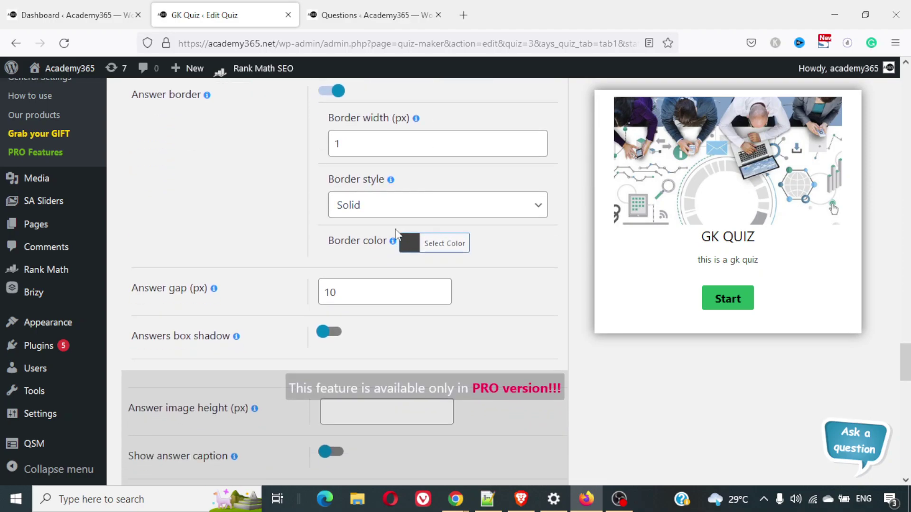
{"action": "scroll", "coordinate": [489, 268], "scroll_direction": "down", "scroll_amount": 3}
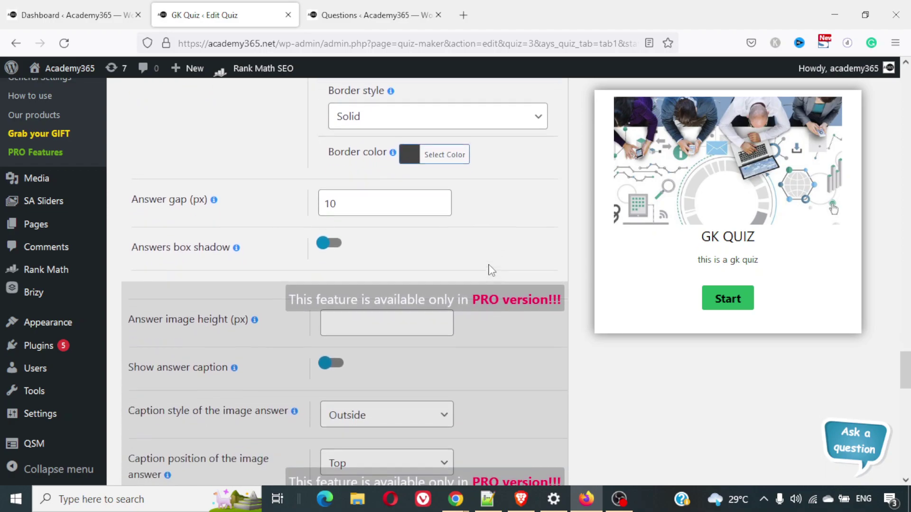
{"action": "scroll", "coordinate": [189, 296], "scroll_direction": "down", "scroll_amount": 2}
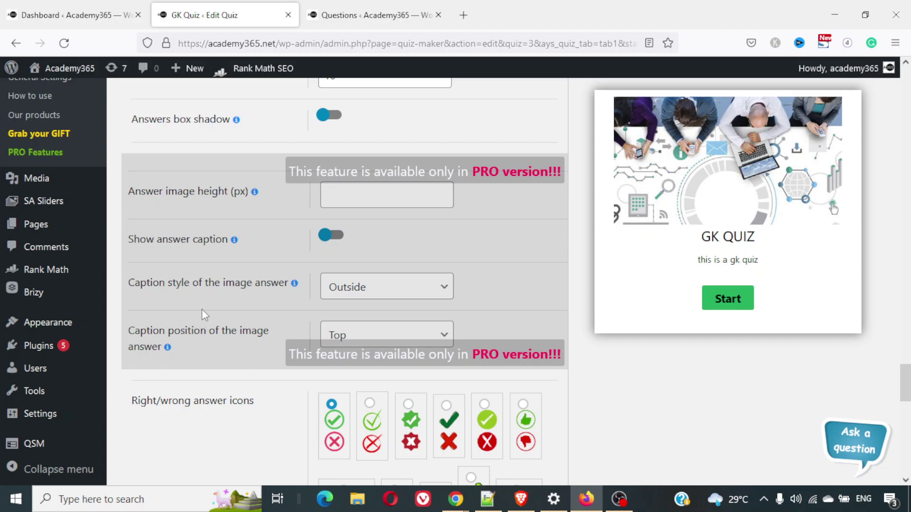
{"action": "scroll", "coordinate": [235, 301], "scroll_direction": "down", "scroll_amount": 4}
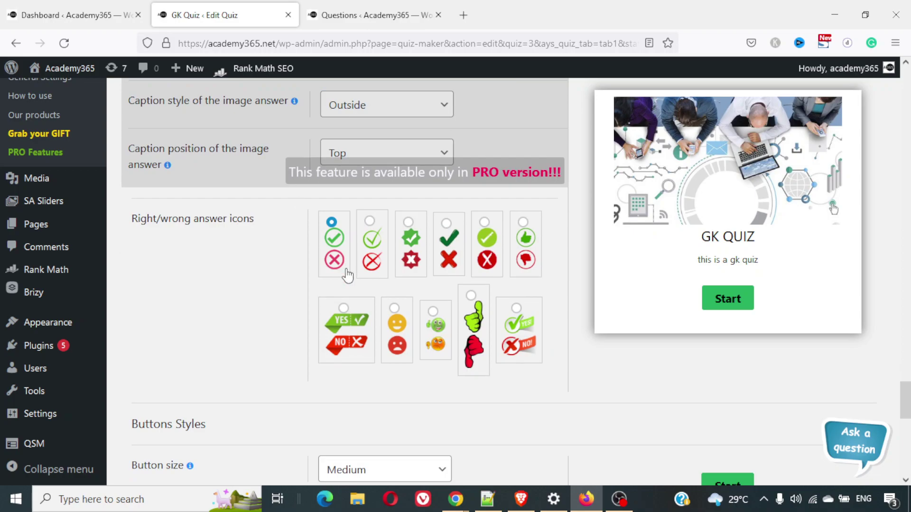
{"action": "scroll", "coordinate": [348, 275], "scroll_direction": "down", "scroll_amount": 2}
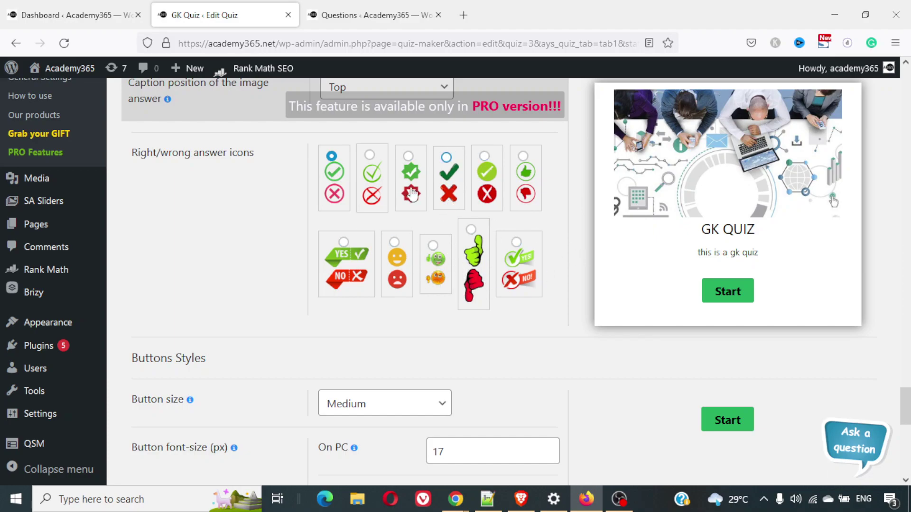
{"action": "left_click", "coordinate": [361, 166]}
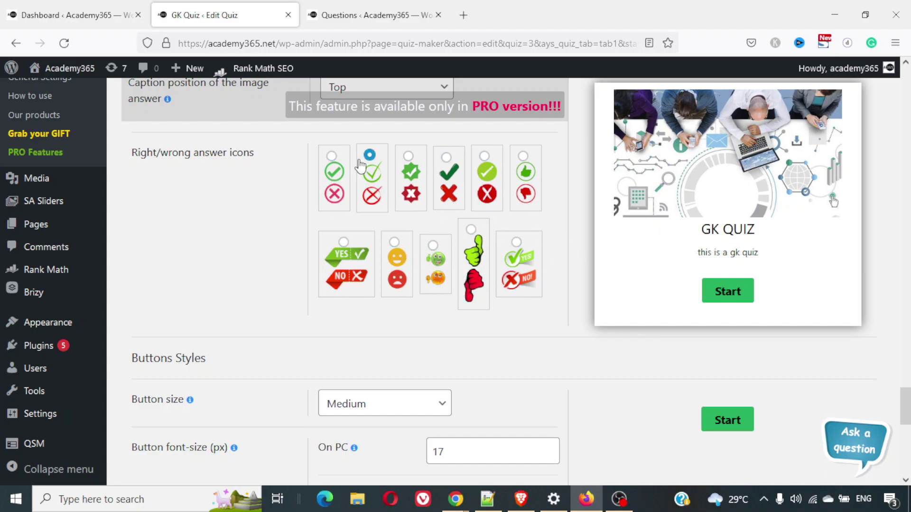
{"action": "left_click", "coordinate": [416, 167]}
{"action": "left_click", "coordinate": [342, 169]}
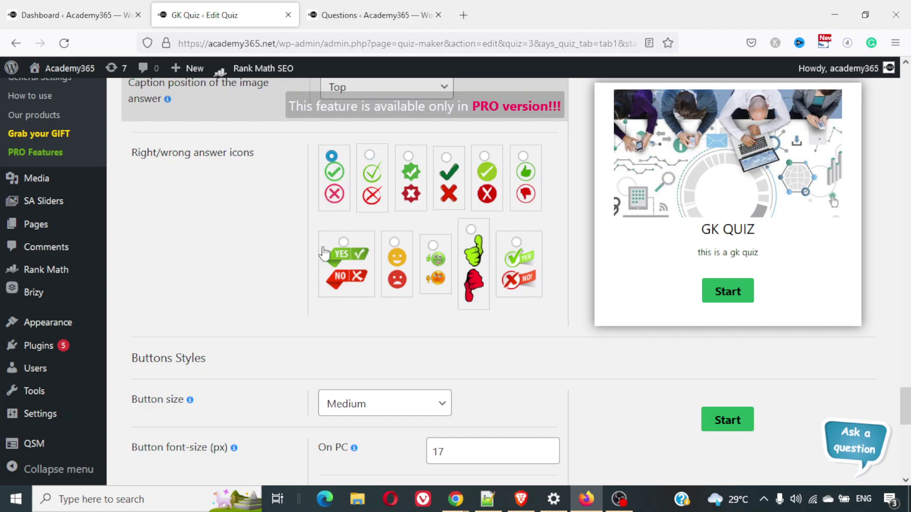
Set the button size to Large, giving 20 px text and 30/13 padding
{"action": "scroll", "coordinate": [324, 289], "scroll_direction": "down", "scroll_amount": 3}
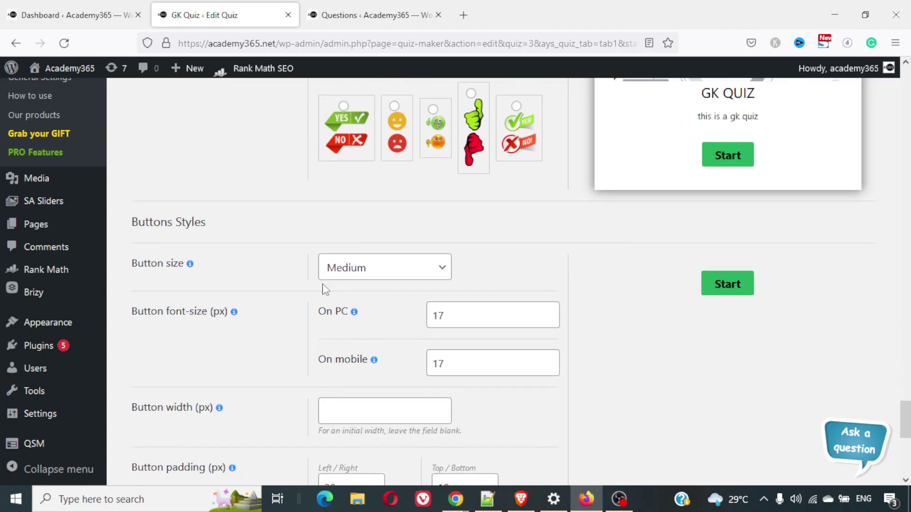
{"action": "scroll", "coordinate": [232, 227], "scroll_direction": "down", "scroll_amount": 2}
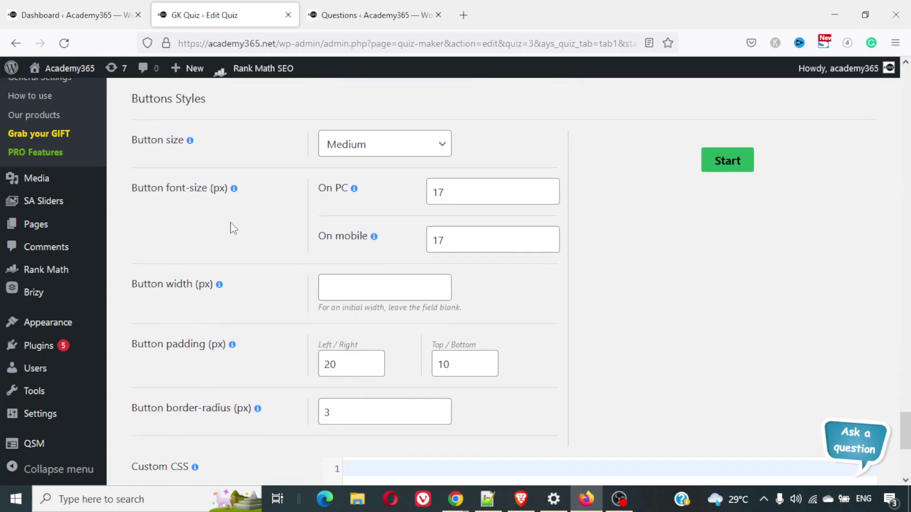
{"action": "left_click", "coordinate": [375, 164]}
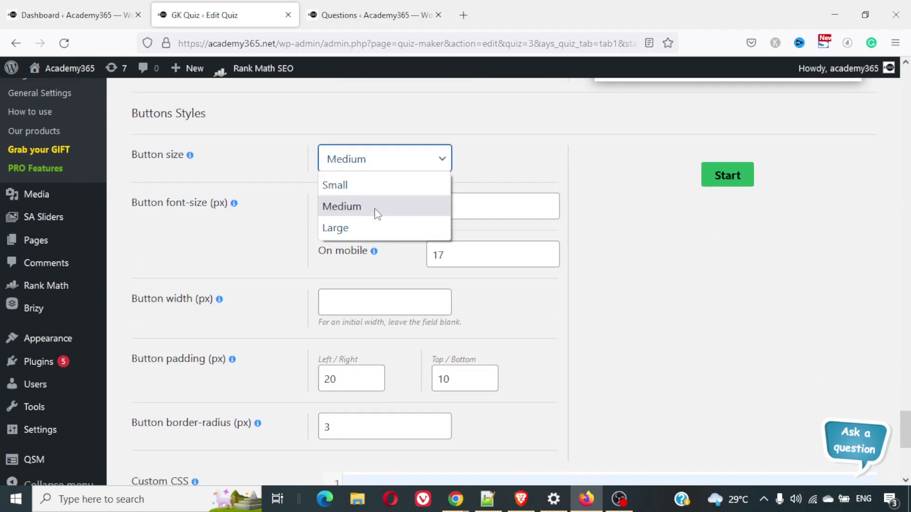
{"action": "left_click", "coordinate": [375, 194]}
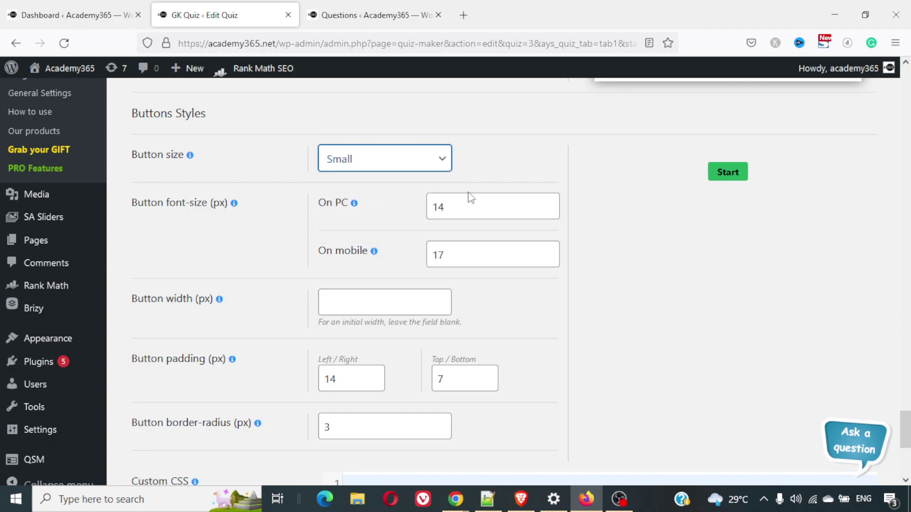
{"action": "left_click", "coordinate": [387, 166]}
{"action": "left_click", "coordinate": [384, 209]}
{"action": "left_click", "coordinate": [378, 166]}
{"action": "left_click", "coordinate": [378, 233]}
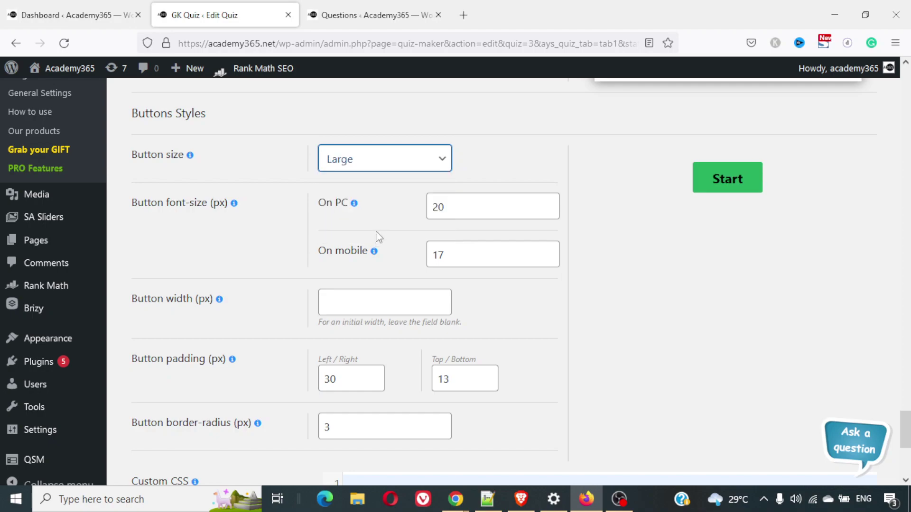
{"action": "scroll", "coordinate": [405, 244], "scroll_direction": "down", "scroll_amount": 1}
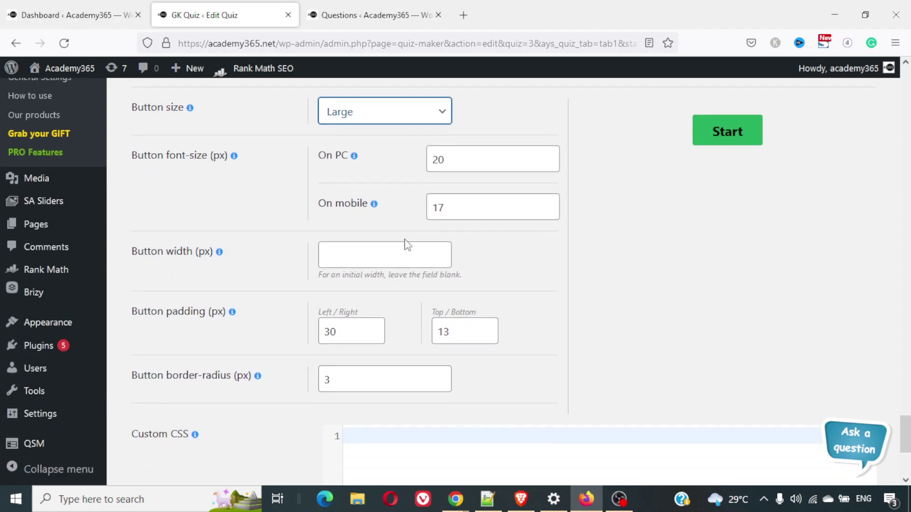
{"action": "scroll", "coordinate": [406, 242], "scroll_direction": "down", "scroll_amount": 1}
{"action": "scroll", "coordinate": [405, 241], "scroll_direction": "down", "scroll_amount": 1}
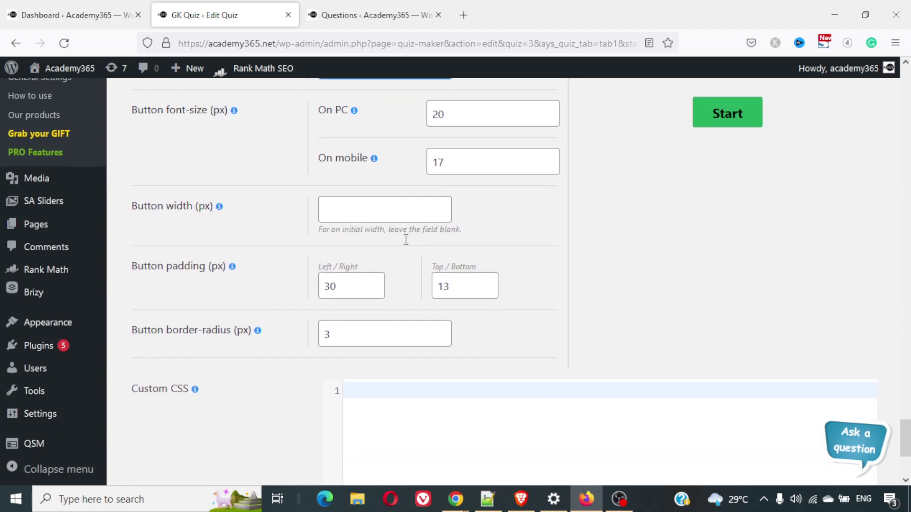
{"action": "scroll", "coordinate": [407, 244], "scroll_direction": "down", "scroll_amount": 4}
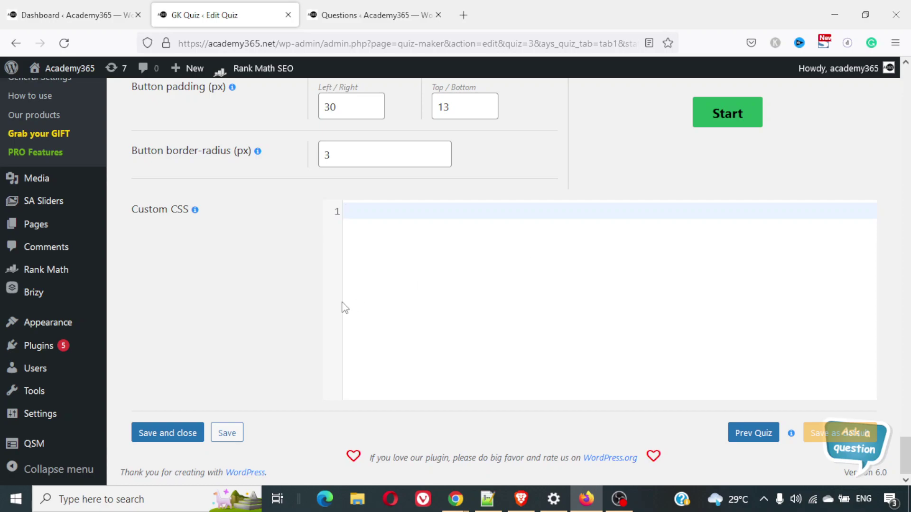
{"action": "scroll", "coordinate": [342, 306], "scroll_direction": "up", "scroll_amount": 5}
{"action": "scroll", "coordinate": [343, 304], "scroll_direction": "up", "scroll_amount": 20}
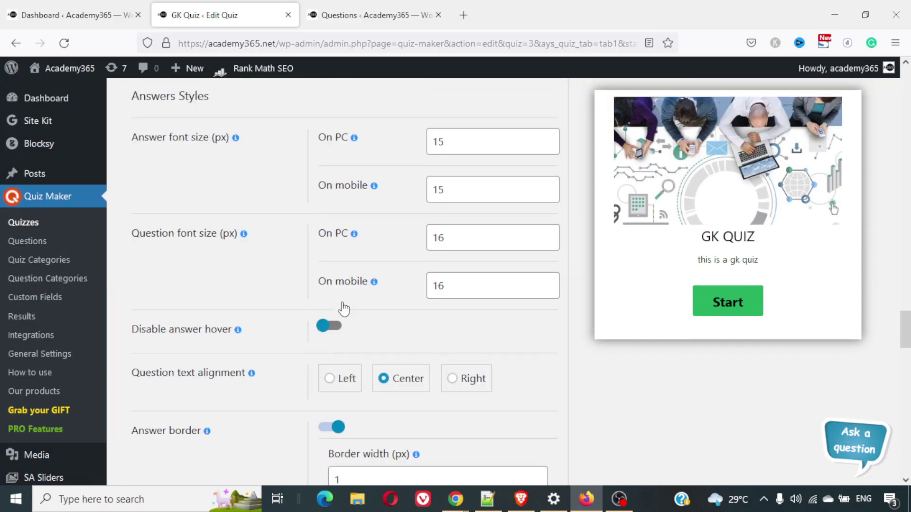
{"action": "scroll", "coordinate": [345, 307], "scroll_direction": "up", "scroll_amount": 8}
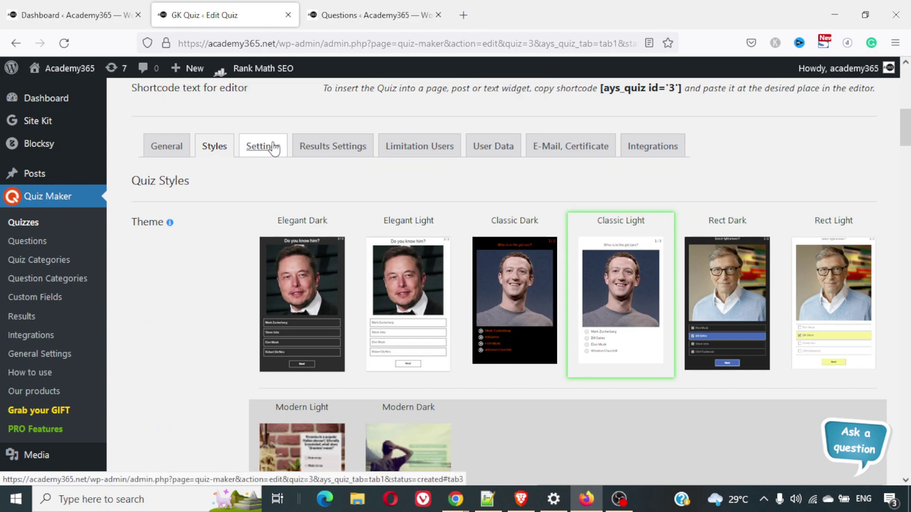
{"action": "left_click", "coordinate": [273, 147]}
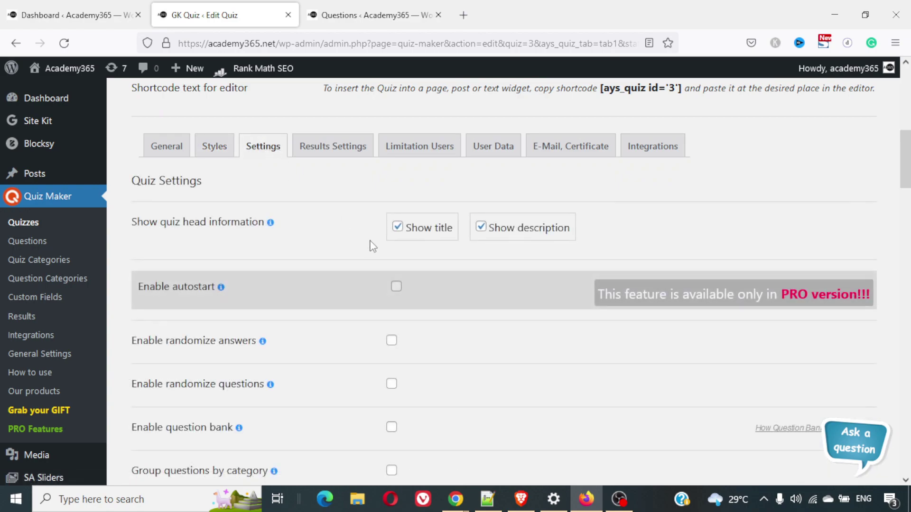
{"action": "scroll", "coordinate": [398, 230], "scroll_direction": "down", "scroll_amount": 2}
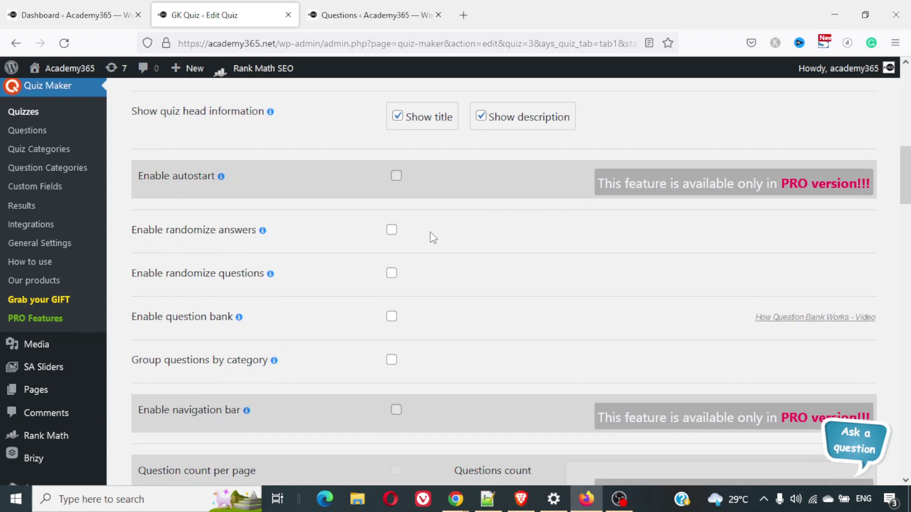
{"action": "scroll", "coordinate": [430, 232], "scroll_direction": "down", "scroll_amount": 1}
{"action": "left_click", "coordinate": [391, 200]}
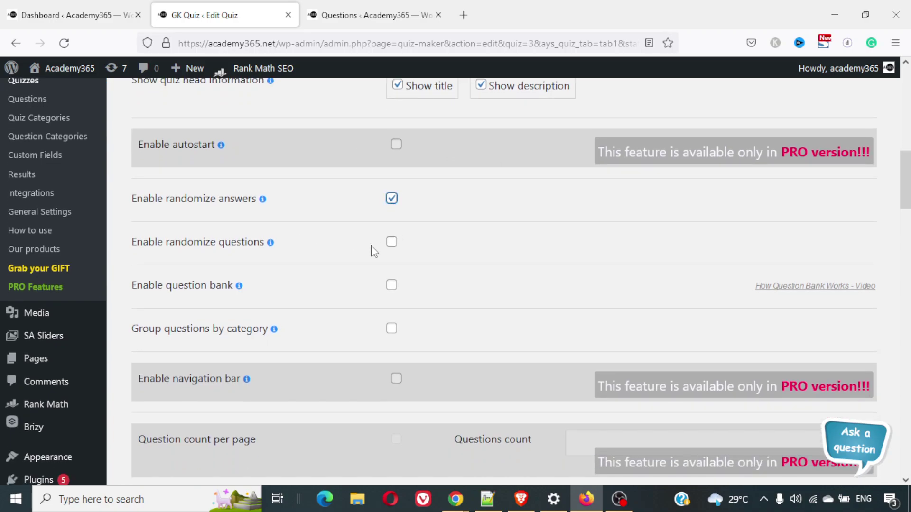
{"action": "left_click", "coordinate": [390, 243]}
{"action": "scroll", "coordinate": [463, 280], "scroll_direction": "down", "scroll_amount": 2}
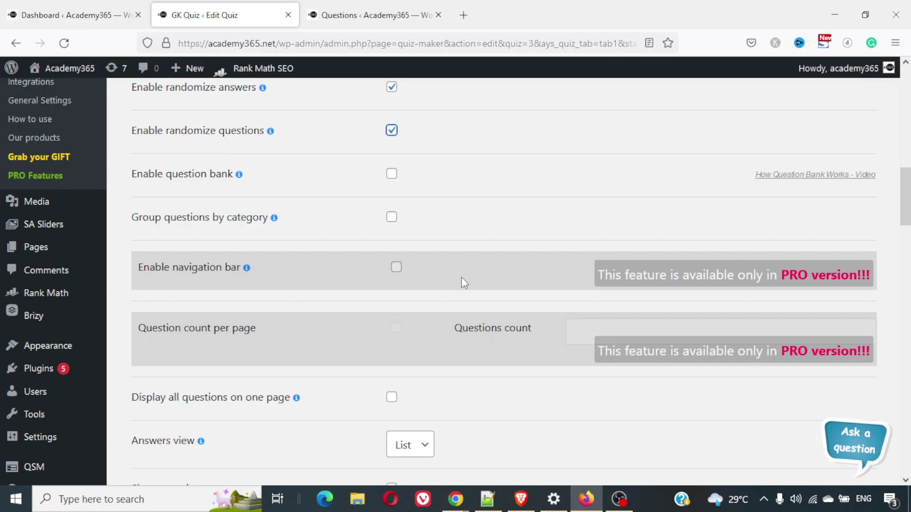
{"action": "left_click", "coordinate": [392, 175]}
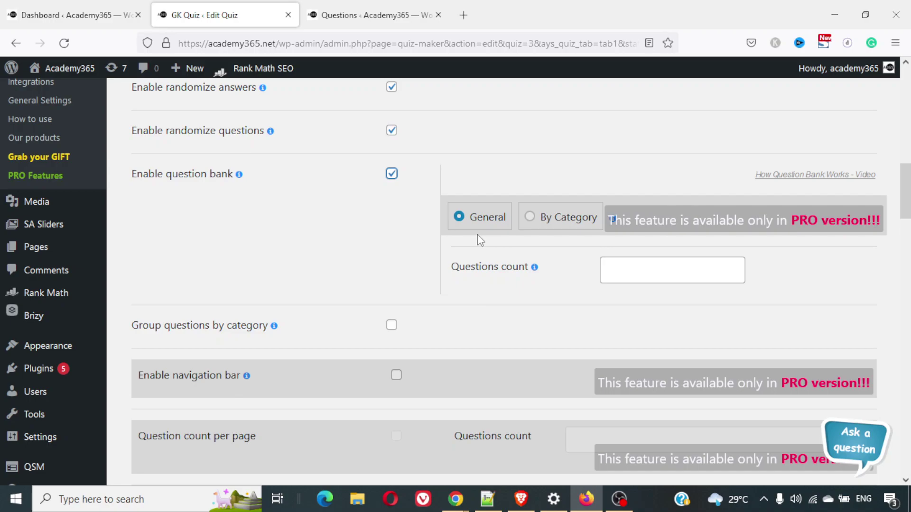
{"action": "left_click", "coordinate": [640, 266]}
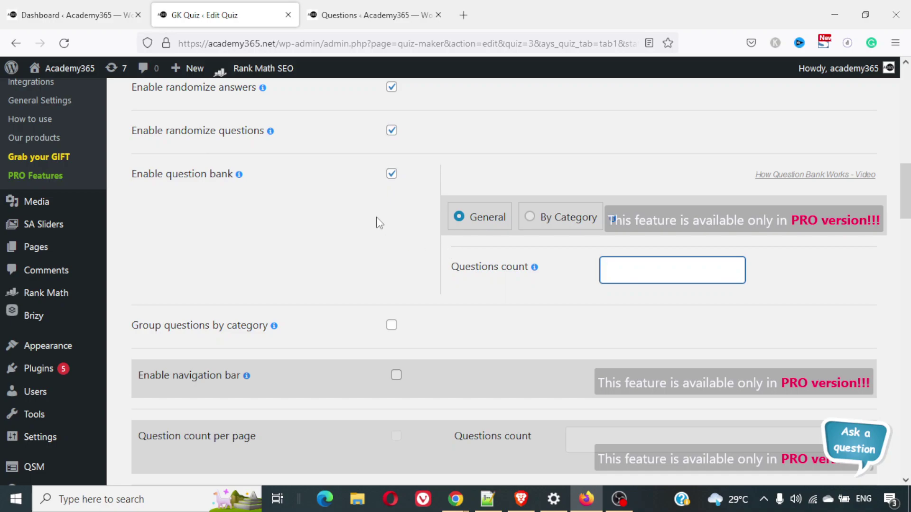
{"action": "scroll", "coordinate": [378, 222], "scroll_direction": "down", "scroll_amount": 3}
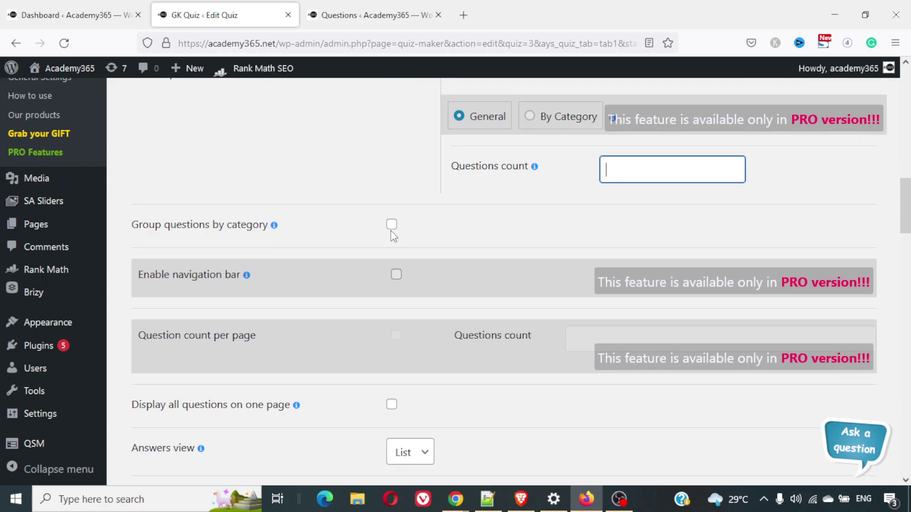
{"action": "left_click", "coordinate": [391, 226]}
{"action": "left_click", "coordinate": [391, 227]}
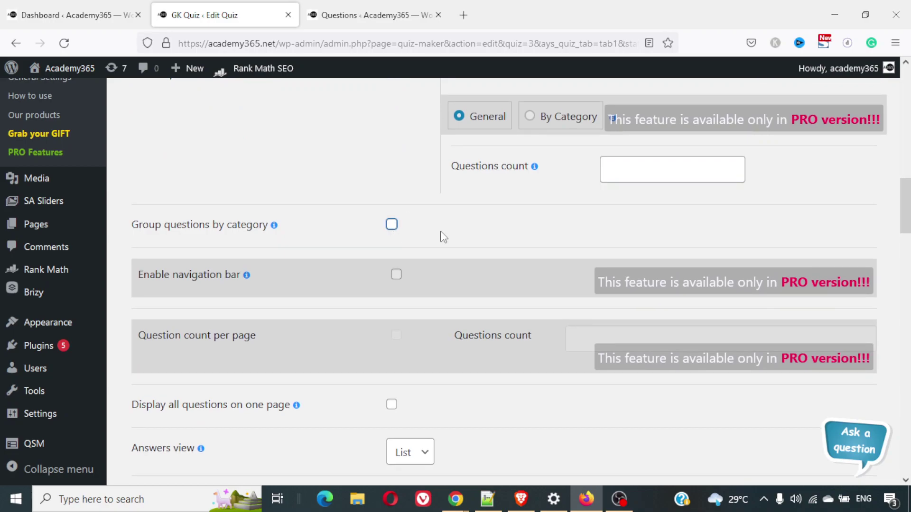
{"action": "scroll", "coordinate": [440, 236], "scroll_direction": "up", "scroll_amount": 3}
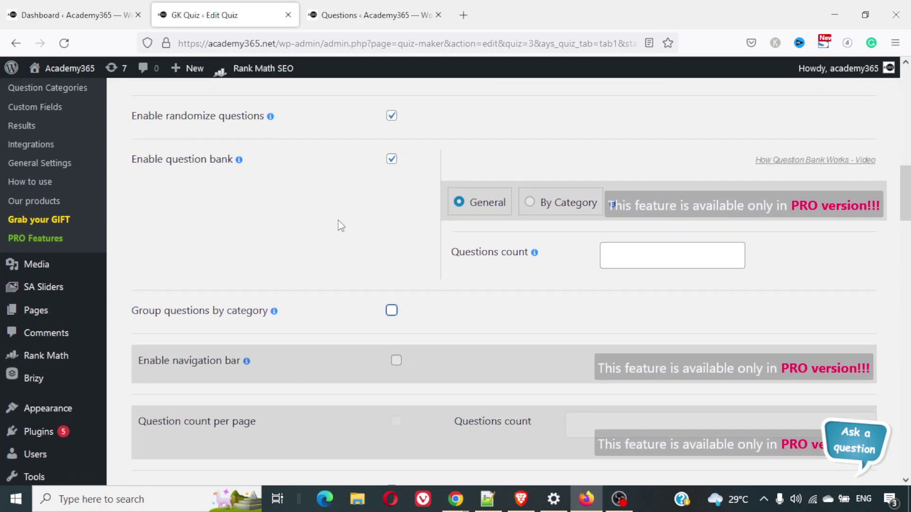
{"action": "scroll", "coordinate": [342, 242], "scroll_direction": "down", "scroll_amount": 3}
{"action": "scroll", "coordinate": [343, 243], "scroll_direction": "down", "scroll_amount": 3}
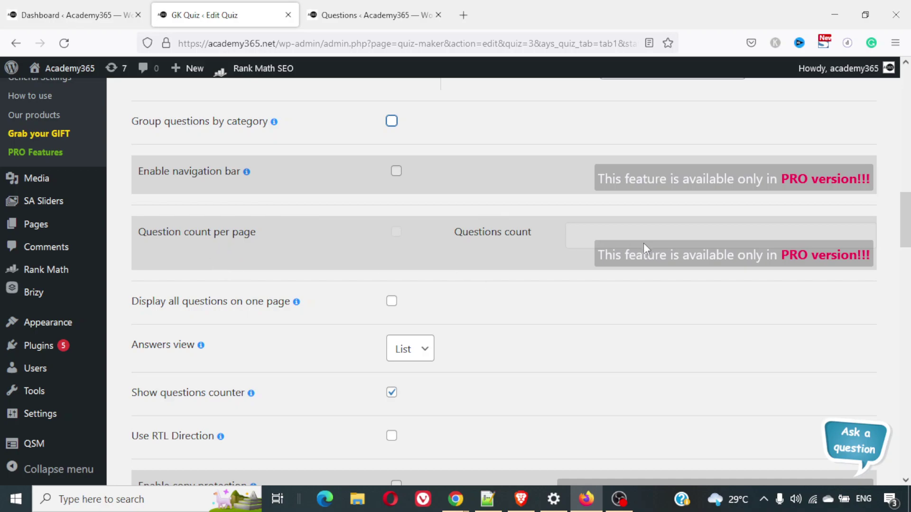
{"action": "scroll", "coordinate": [519, 279], "scroll_direction": "down", "scroll_amount": 2}
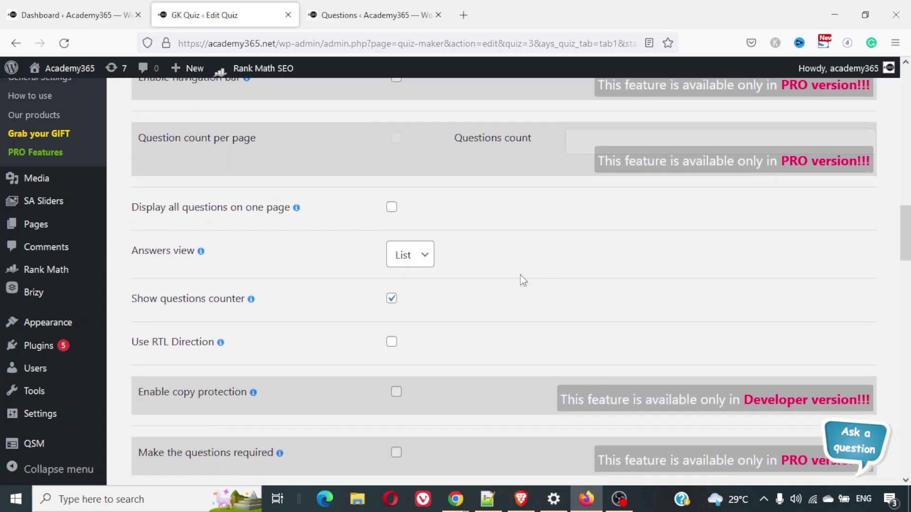
{"action": "left_click", "coordinate": [392, 214]}
{"action": "left_click", "coordinate": [392, 213]}
{"action": "scroll", "coordinate": [509, 291], "scroll_direction": "down", "scroll_amount": 2}
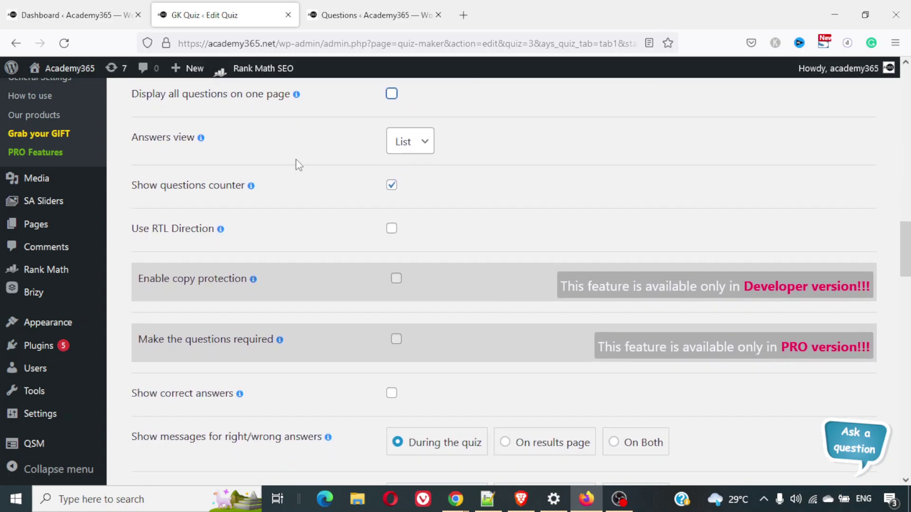
{"action": "left_click", "coordinate": [392, 230]}
{"action": "left_click", "coordinate": [392, 229]}
{"action": "scroll", "coordinate": [462, 232], "scroll_direction": "down", "scroll_amount": 2}
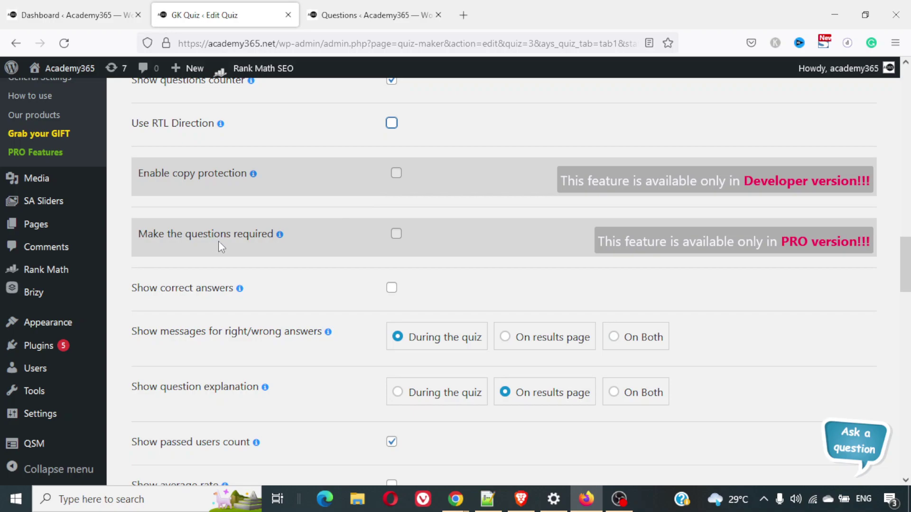
{"action": "scroll", "coordinate": [265, 248], "scroll_direction": "down", "scroll_amount": 1}
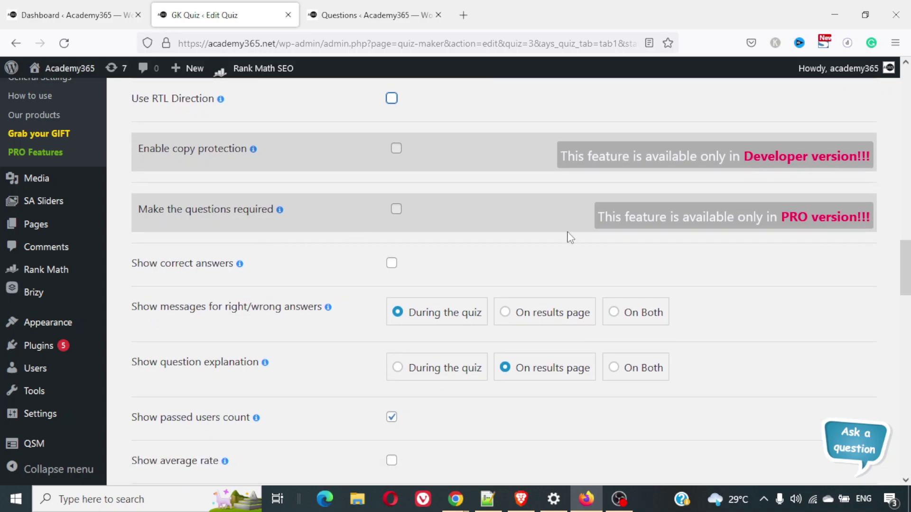
{"action": "scroll", "coordinate": [569, 238], "scroll_direction": "down", "scroll_amount": 3}
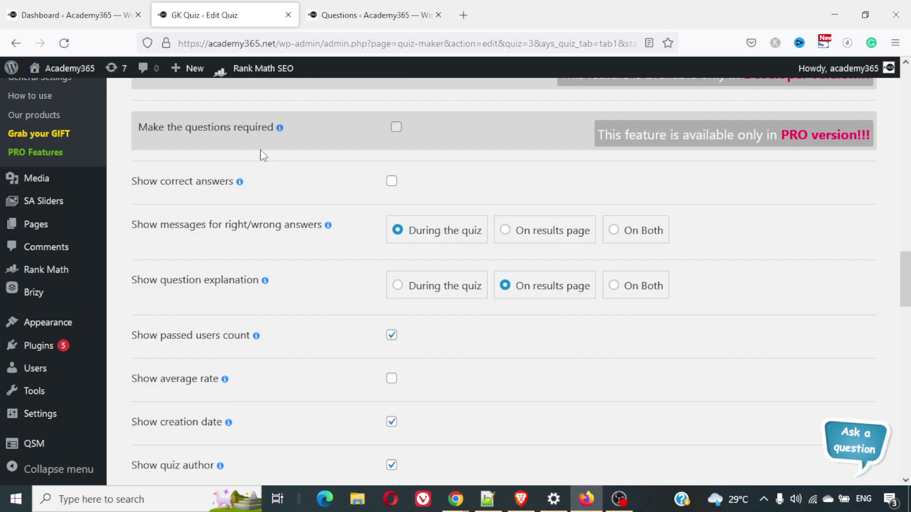
{"action": "left_click", "coordinate": [392, 181]}
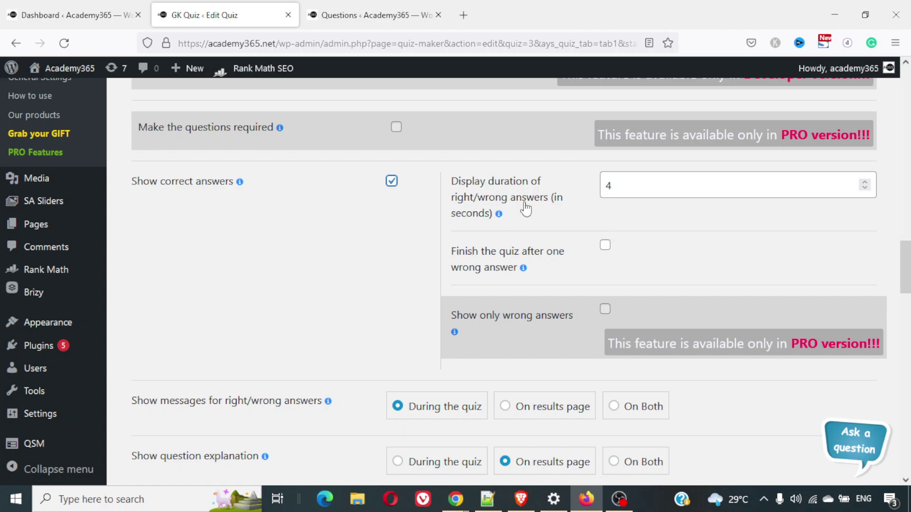
{"action": "mouse_move", "coordinate": [498, 214]}
{"action": "left_click", "coordinate": [391, 181]}
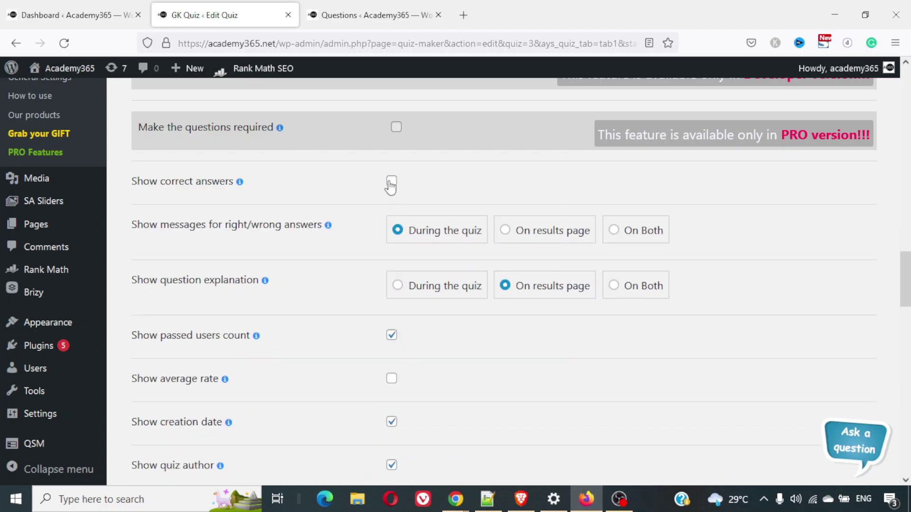
{"action": "left_click", "coordinate": [391, 184]}
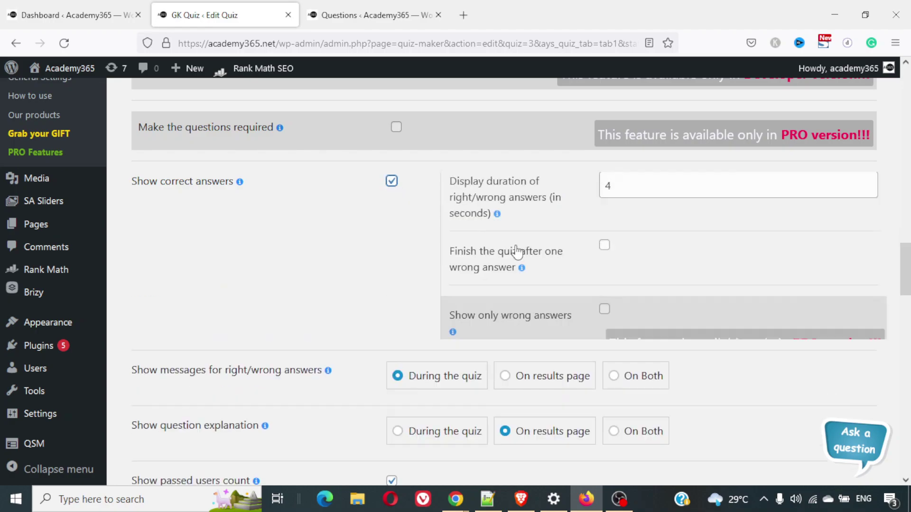
{"action": "left_click", "coordinate": [397, 183]}
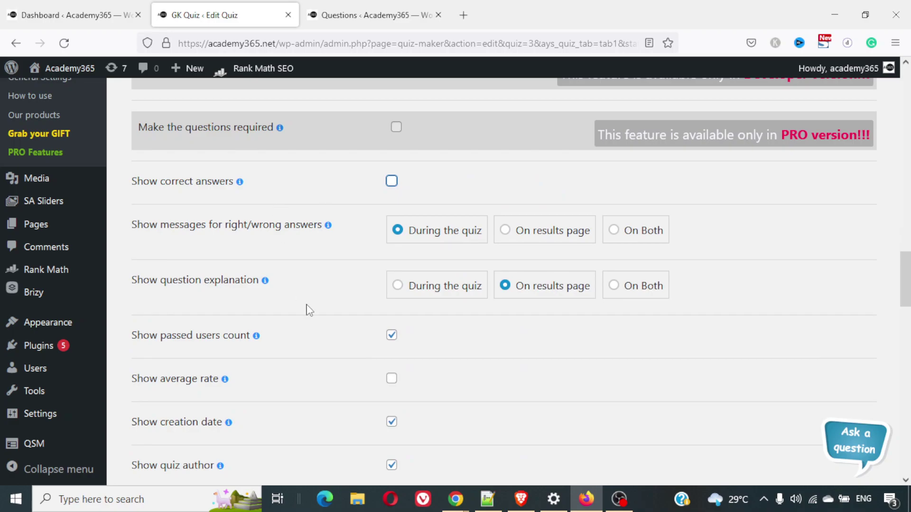
{"action": "scroll", "coordinate": [307, 311], "scroll_direction": "down", "scroll_amount": 2}
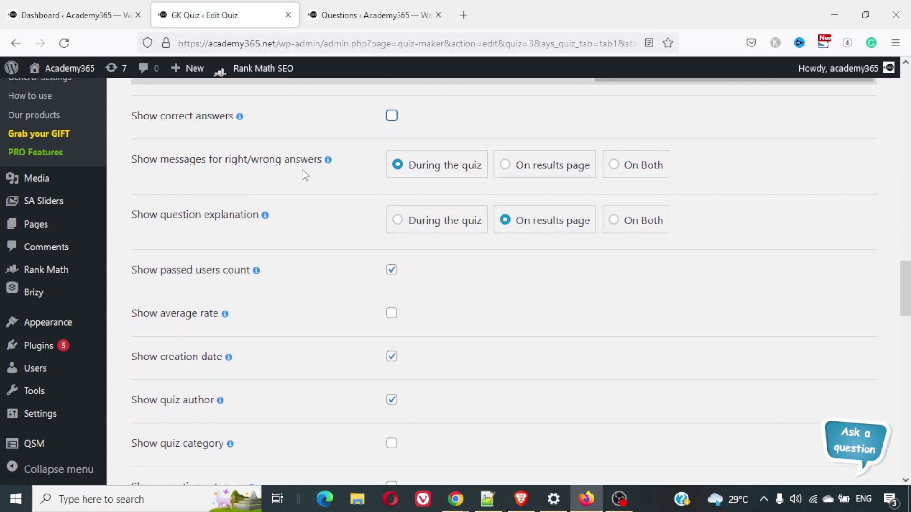
{"action": "left_click", "coordinate": [519, 165]}
{"action": "double_click", "coordinate": [478, 169]}
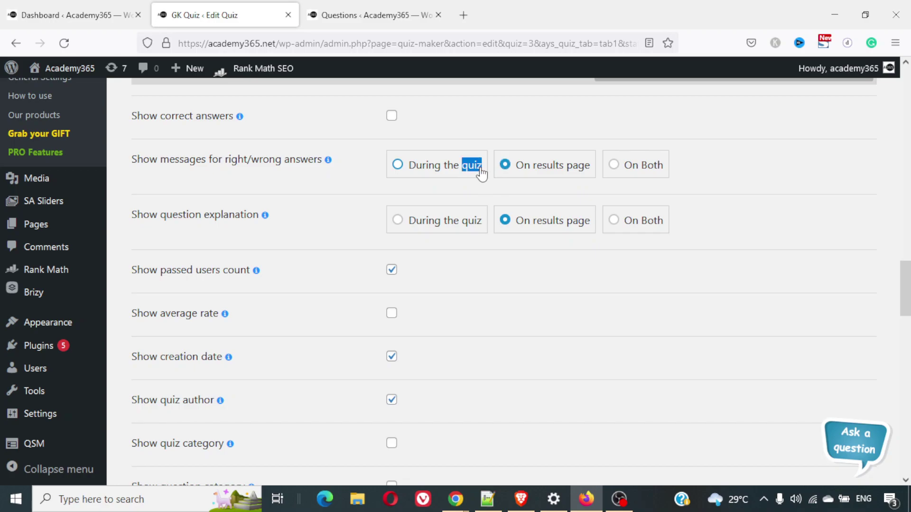
{"action": "scroll", "coordinate": [373, 238], "scroll_direction": "down", "scroll_amount": 2}
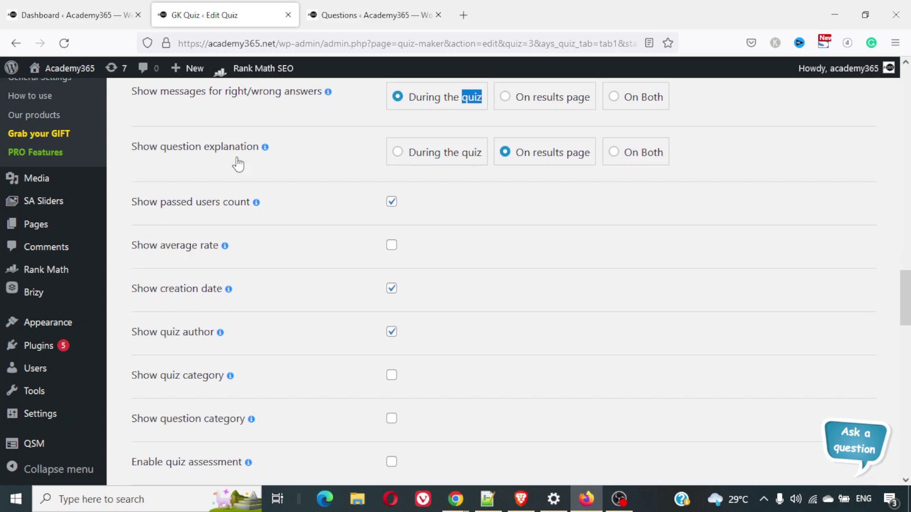
{"action": "scroll", "coordinate": [267, 206], "scroll_direction": "down", "scroll_amount": 1}
{"action": "scroll", "coordinate": [267, 206], "scroll_direction": "down", "scroll_amount": 1}
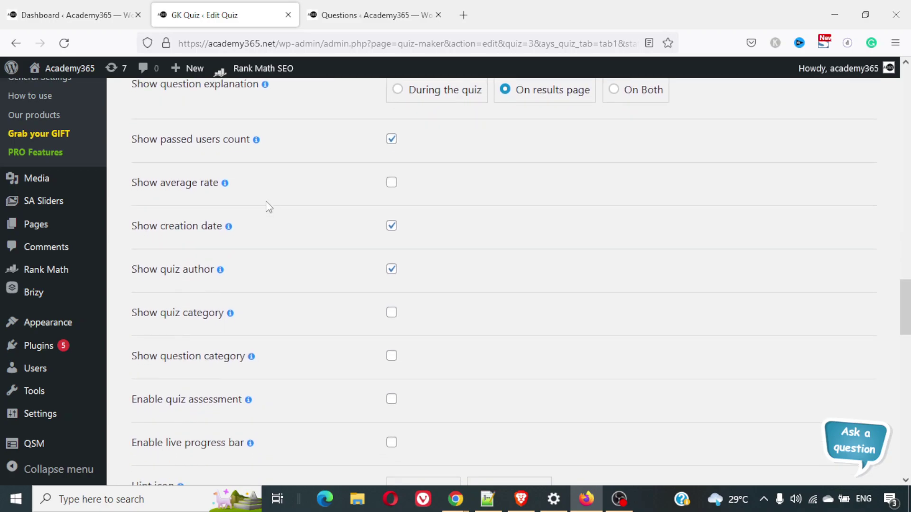
Tick 'Show average rate' and 'Enable clear answer button' in the GK Quiz settings
{"action": "scroll", "coordinate": [267, 206], "scroll_direction": "down", "scroll_amount": 2}
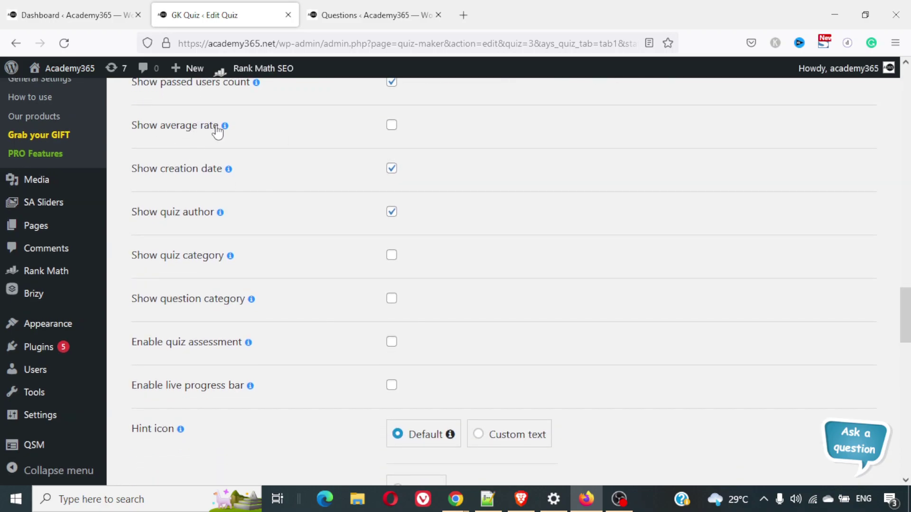
{"action": "mouse_move", "coordinate": [225, 126]}
{"action": "scroll", "coordinate": [225, 126], "scroll_direction": "up", "scroll_amount": 3}
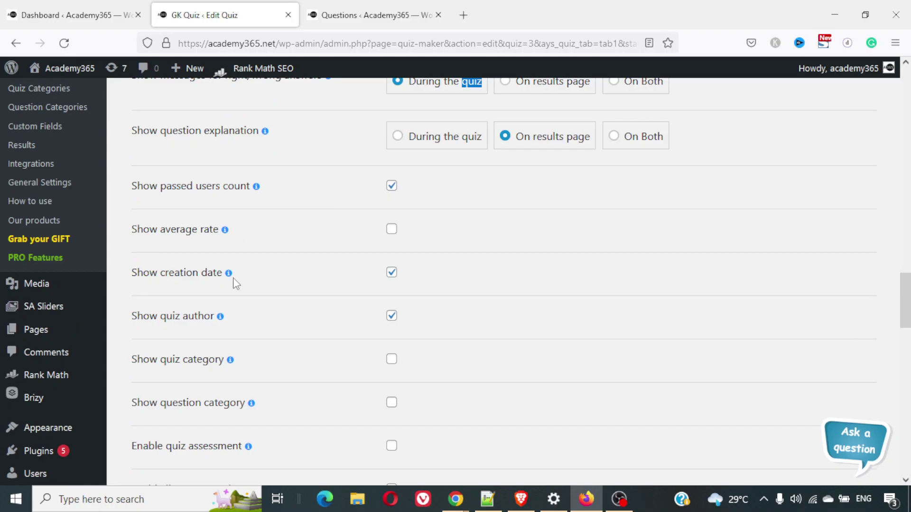
{"action": "mouse_move", "coordinate": [226, 232]}
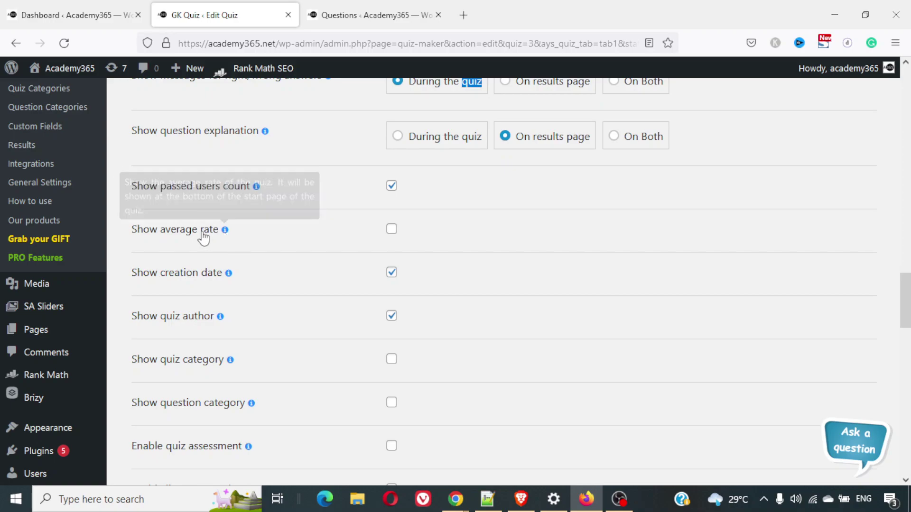
{"action": "left_click", "coordinate": [391, 232]}
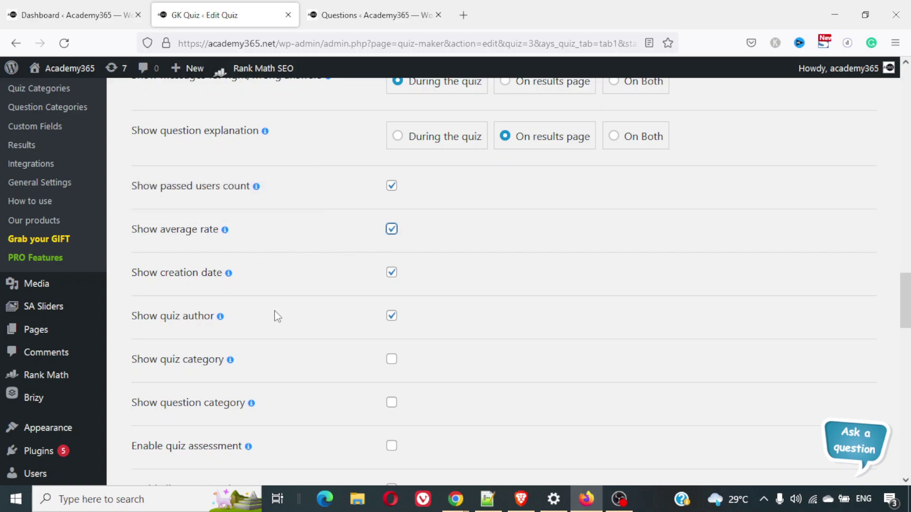
{"action": "scroll", "coordinate": [277, 313], "scroll_direction": "down", "scroll_amount": 3}
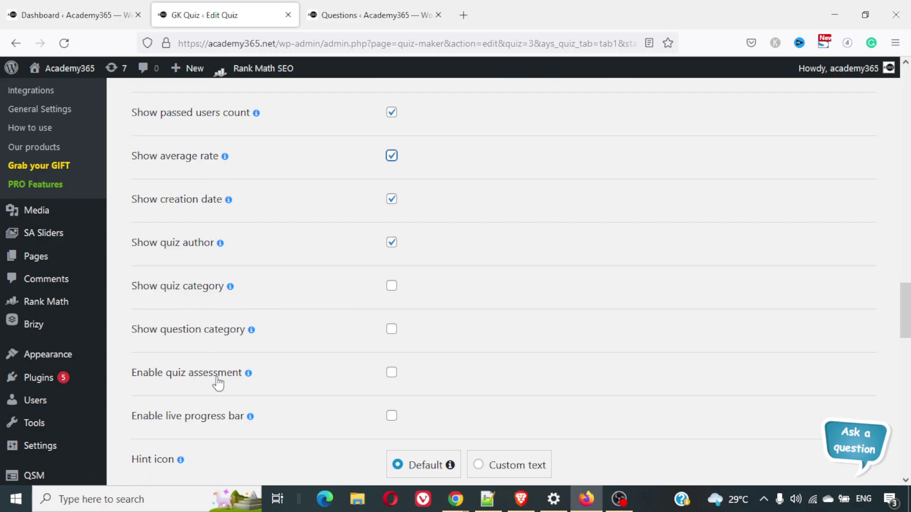
{"action": "scroll", "coordinate": [218, 382], "scroll_direction": "down", "scroll_amount": 5}
{"action": "scroll", "coordinate": [219, 384], "scroll_direction": "down", "scroll_amount": 3}
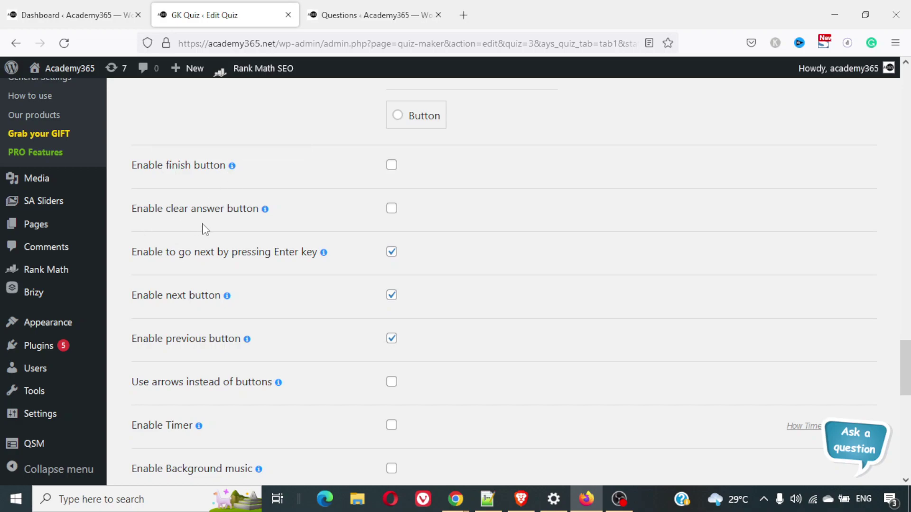
{"action": "left_click", "coordinate": [392, 209]}
{"action": "scroll", "coordinate": [293, 301], "scroll_direction": "down", "scroll_amount": 1}
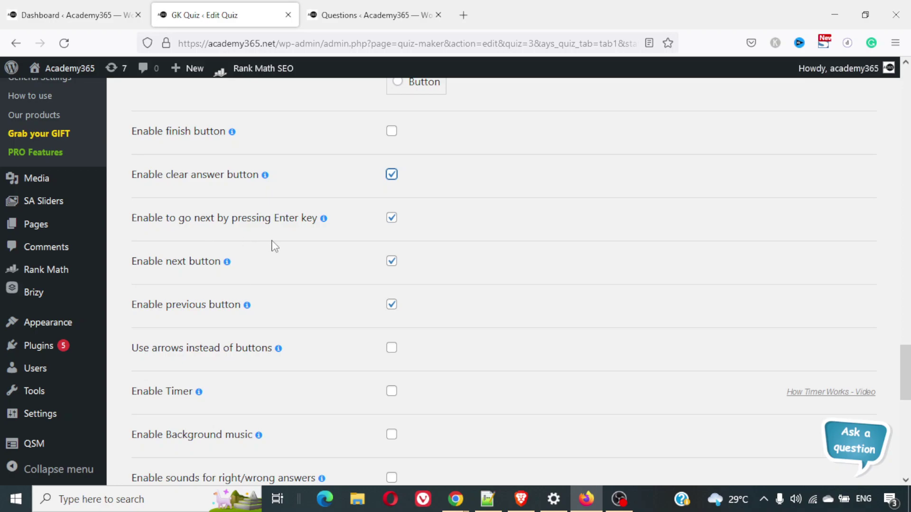
{"action": "scroll", "coordinate": [205, 315], "scroll_direction": "down", "scroll_amount": 2}
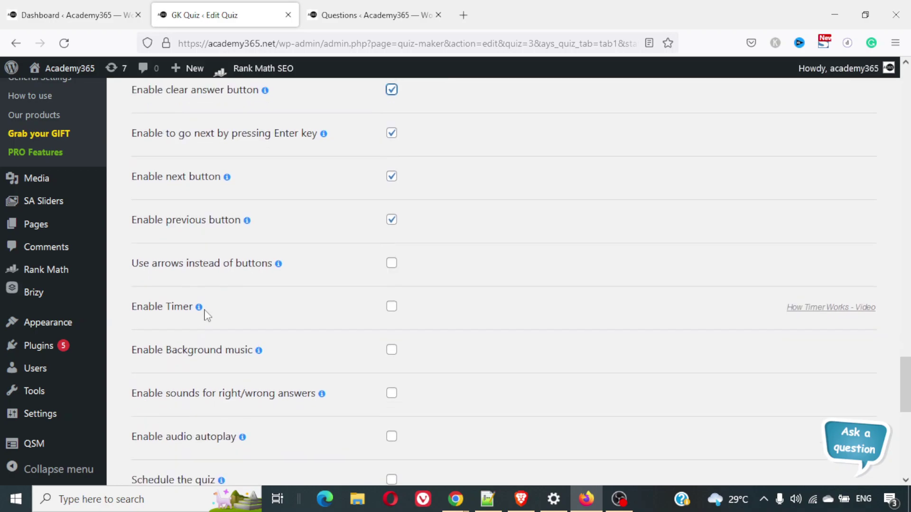
{"action": "scroll", "coordinate": [205, 316], "scroll_direction": "down", "scroll_amount": 2}
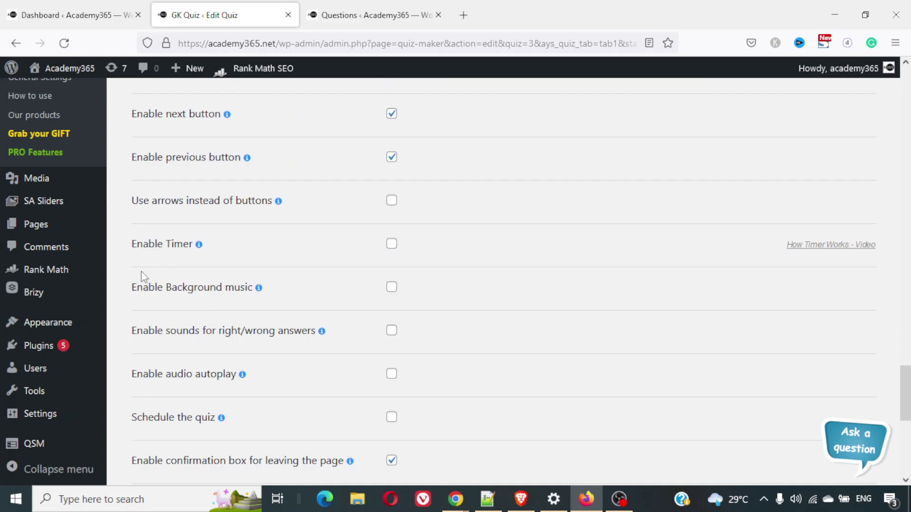
{"action": "left_click", "coordinate": [390, 244]}
{"action": "scroll", "coordinate": [344, 266], "scroll_direction": "down", "scroll_amount": 4}
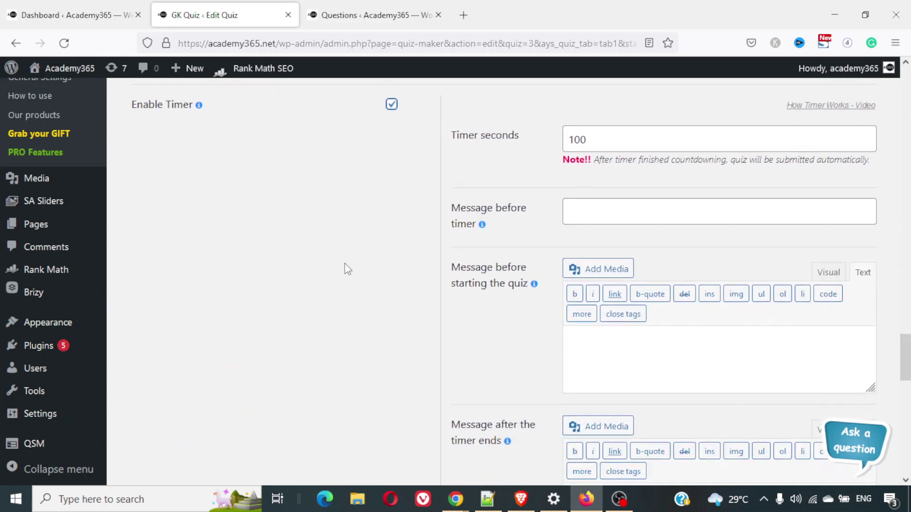
{"action": "scroll", "coordinate": [344, 269], "scroll_direction": "up", "scroll_amount": 3}
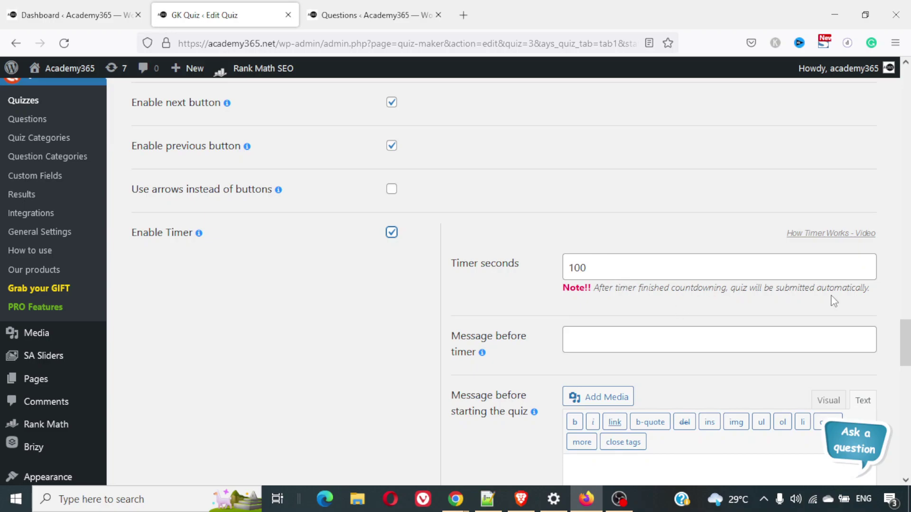
{"action": "left_click_drag", "start_coordinate": [602, 266], "coordinate": [546, 262]}
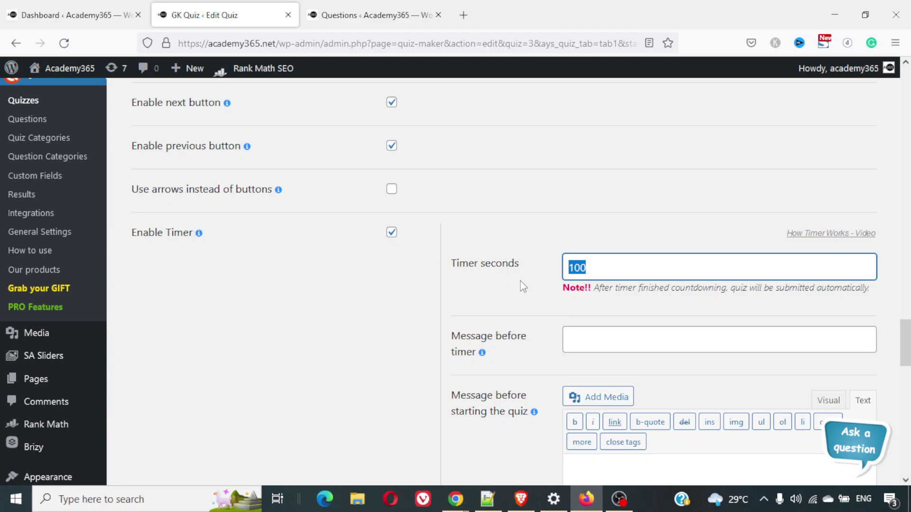
{"action": "type", "text": "120"}
{"action": "scroll", "coordinate": [453, 295], "scroll_direction": "down", "scroll_amount": 3}
{"action": "scroll", "coordinate": [454, 295], "scroll_direction": "down", "scroll_amount": 3}
{"action": "scroll", "coordinate": [454, 294], "scroll_direction": "up", "scroll_amount": 2}
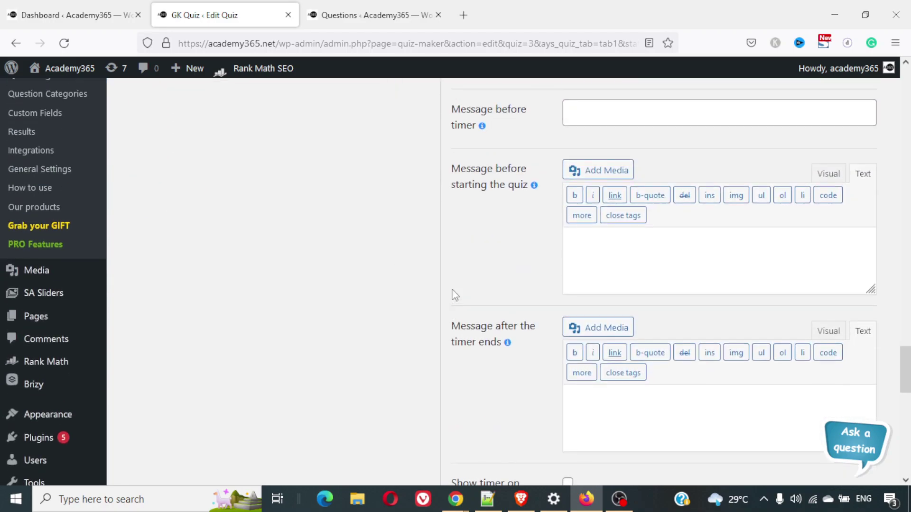
{"action": "scroll", "coordinate": [453, 295], "scroll_direction": "down", "scroll_amount": 4}
{"action": "scroll", "coordinate": [453, 295], "scroll_direction": "down", "scroll_amount": 4}
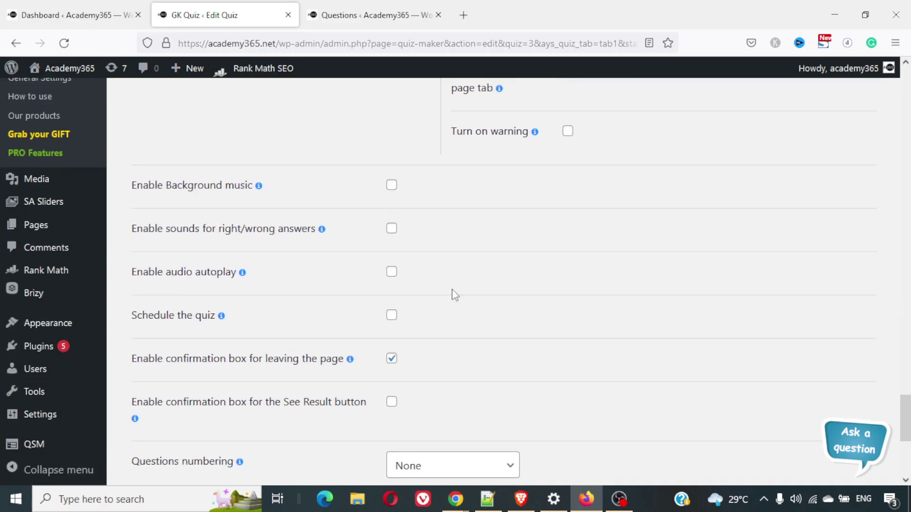
{"action": "left_click", "coordinate": [566, 173]}
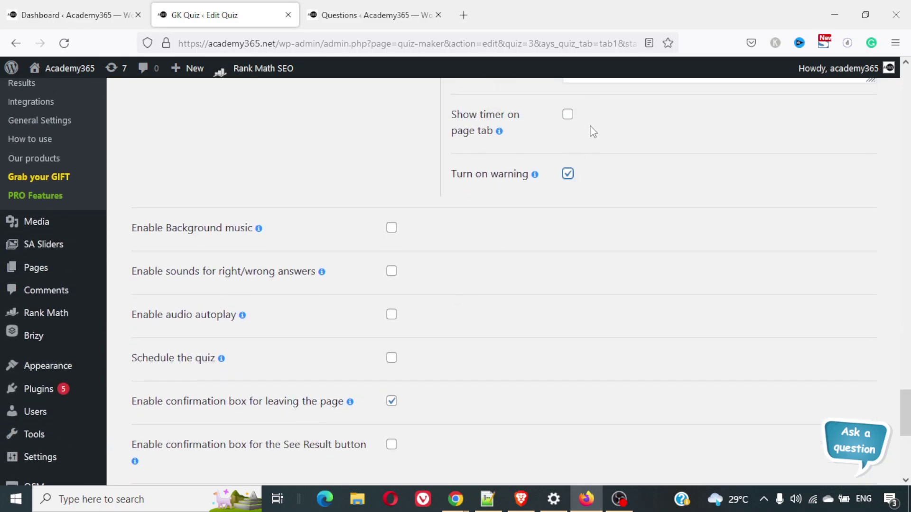
{"action": "scroll", "coordinate": [593, 132], "scroll_direction": "up", "scroll_amount": 1}
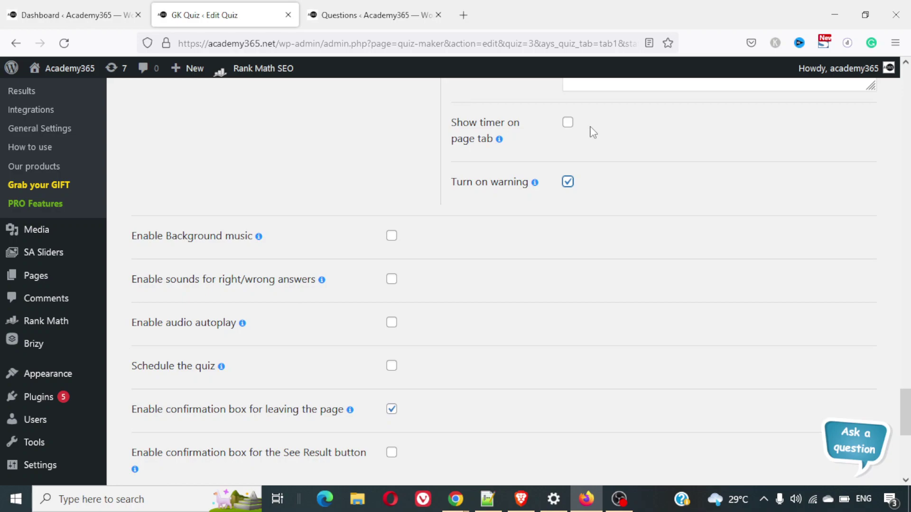
{"action": "scroll", "coordinate": [431, 232], "scroll_direction": "down", "scroll_amount": 2}
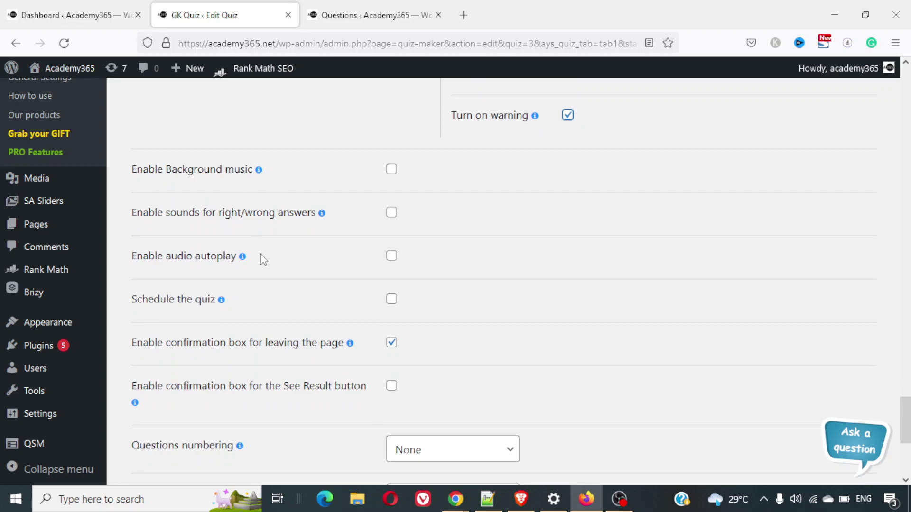
{"action": "scroll", "coordinate": [264, 259], "scroll_direction": "down", "scroll_amount": 1}
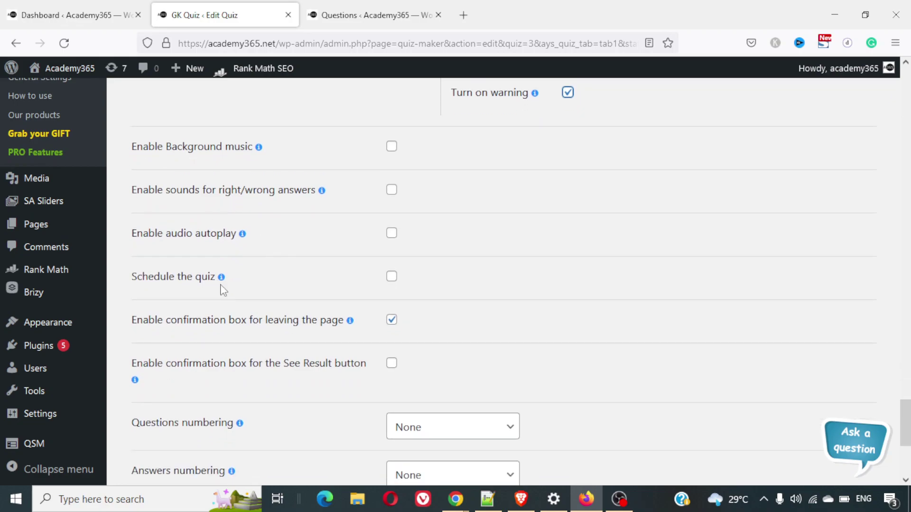
{"action": "scroll", "coordinate": [289, 292], "scroll_direction": "down", "scroll_amount": 3}
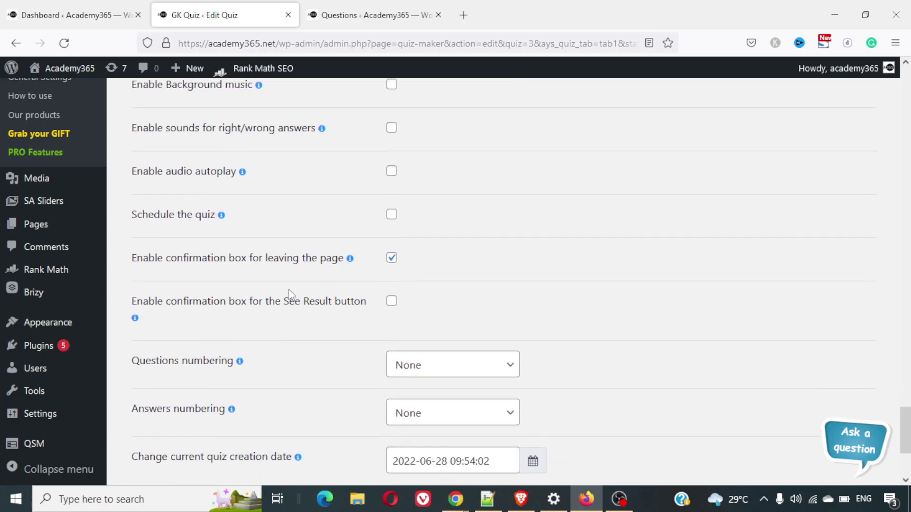
{"action": "scroll", "coordinate": [290, 295], "scroll_direction": "down", "scroll_amount": 2}
{"action": "scroll", "coordinate": [291, 295], "scroll_direction": "down", "scroll_amount": 5}
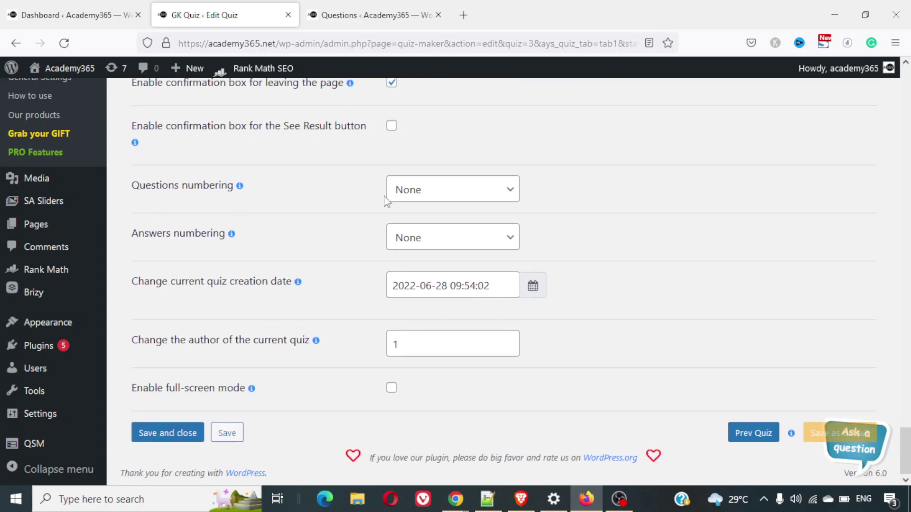
Number questions as '1.' and answers as 'a.', and enable full-screen mode
{"action": "left_click", "coordinate": [419, 191]}
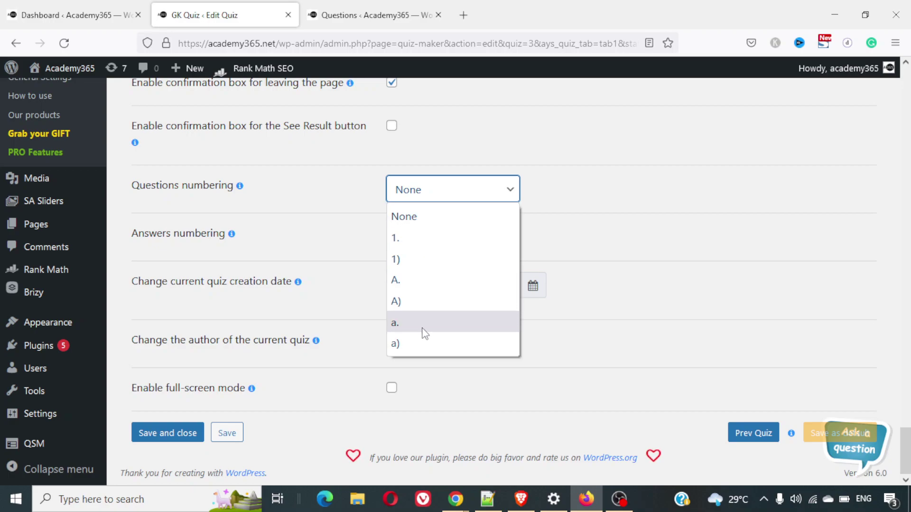
{"action": "left_click", "coordinate": [433, 241]}
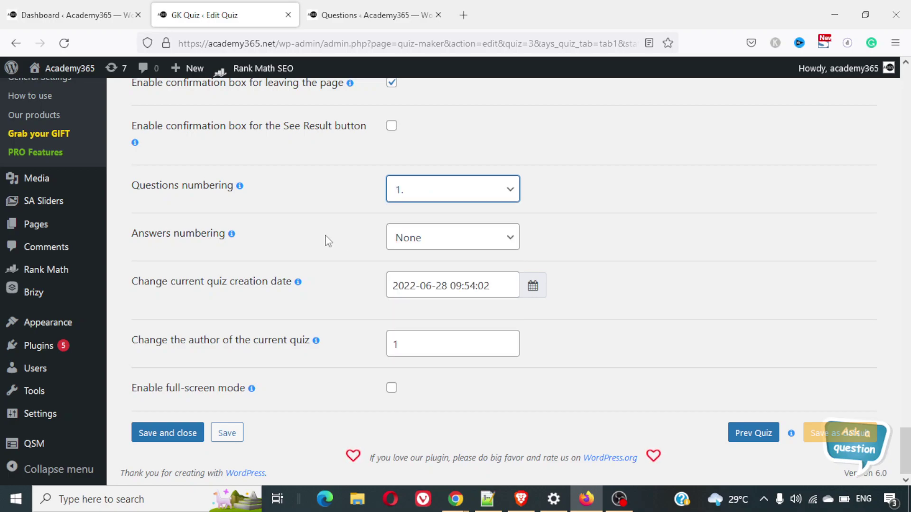
{"action": "left_click", "coordinate": [446, 243]}
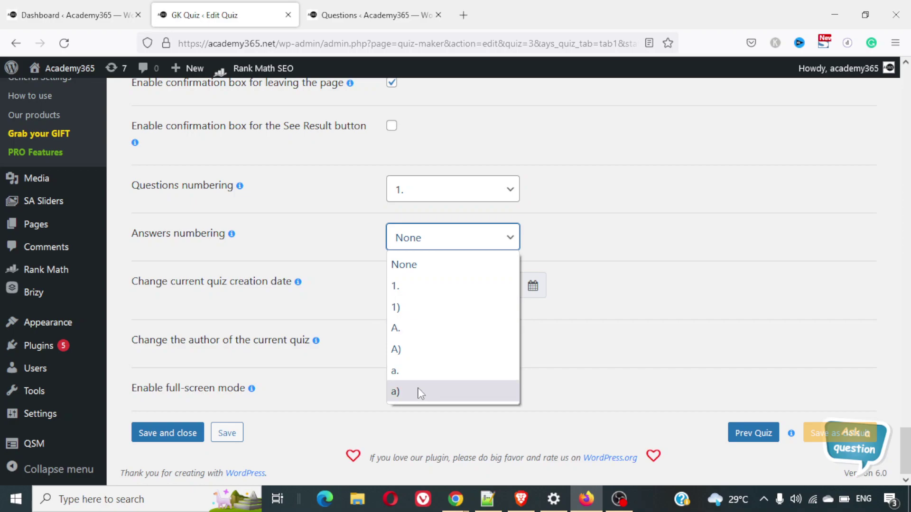
{"action": "left_click", "coordinate": [418, 373]}
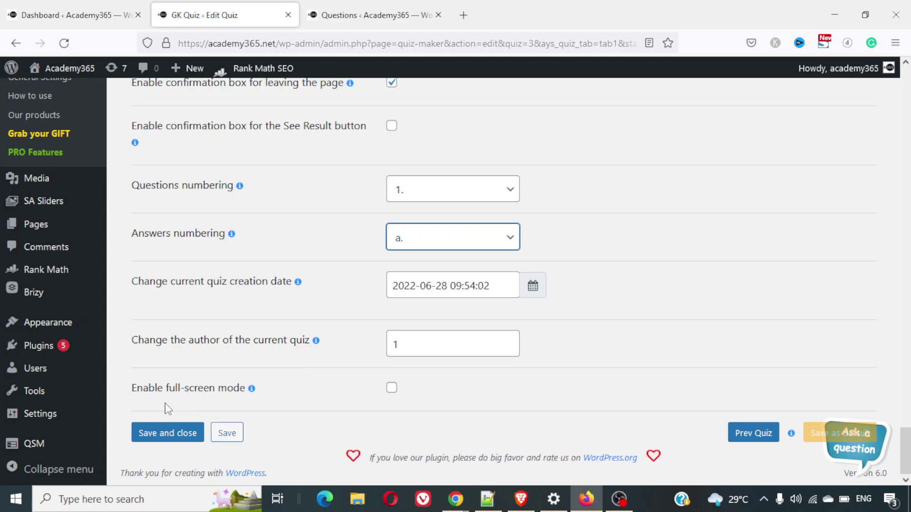
{"action": "left_click", "coordinate": [392, 388]}
{"action": "scroll", "coordinate": [569, 392], "scroll_direction": "up", "scroll_amount": 20}
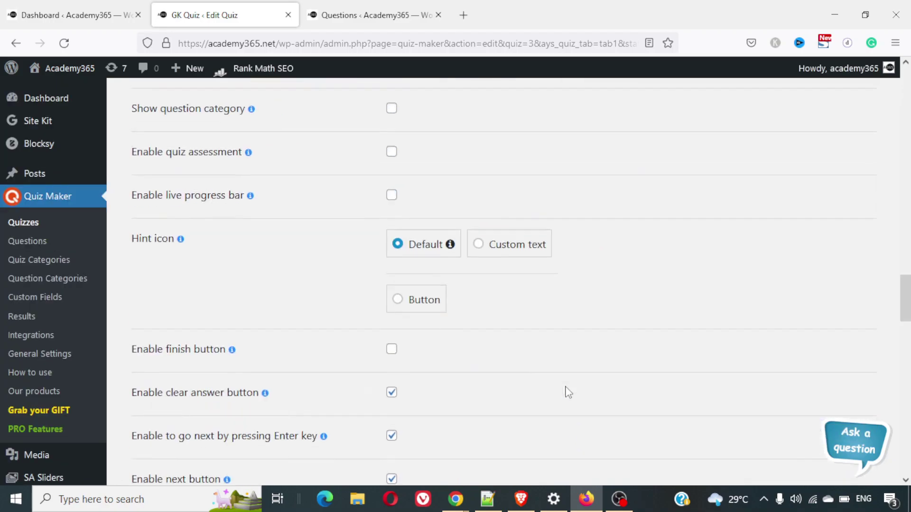
{"action": "scroll", "coordinate": [568, 393], "scroll_direction": "down", "scroll_amount": 7}
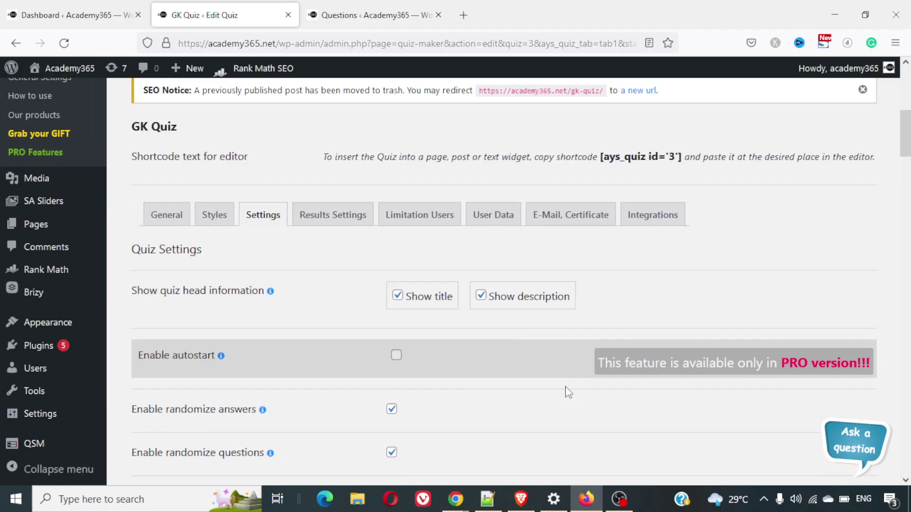
{"action": "left_click", "coordinate": [345, 219]}
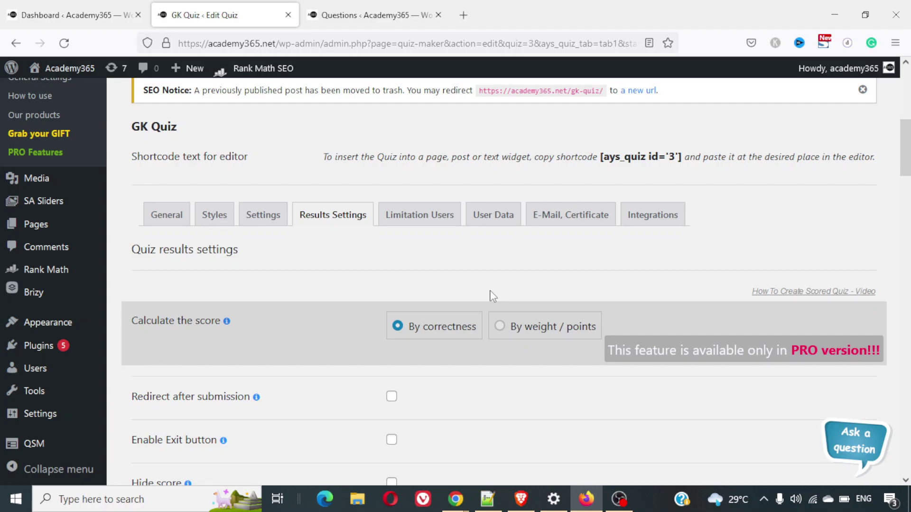
Turn on Redirect after submission and keep Display score set to By percentage
{"action": "scroll", "coordinate": [493, 296], "scroll_direction": "down", "scroll_amount": 3}
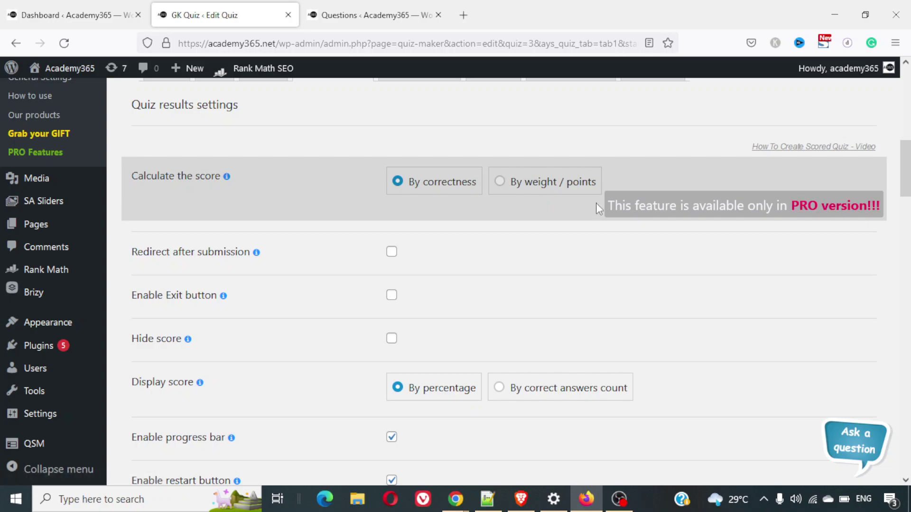
{"action": "scroll", "coordinate": [517, 184], "scroll_direction": "down", "scroll_amount": 2}
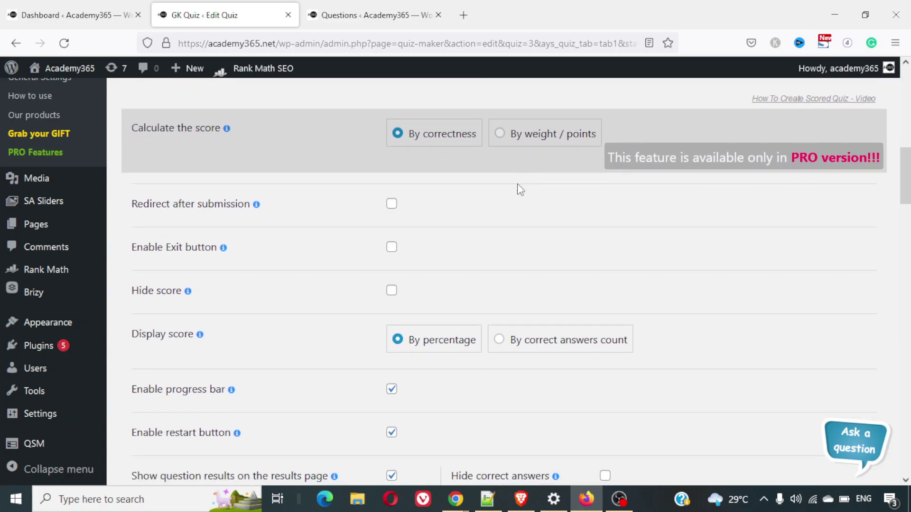
{"action": "left_click", "coordinate": [392, 204]}
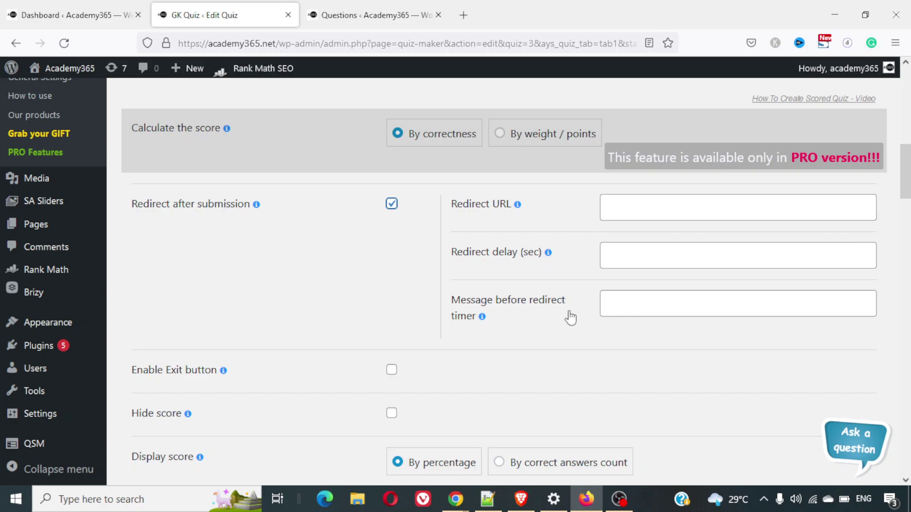
{"action": "scroll", "coordinate": [571, 318], "scroll_direction": "down", "scroll_amount": 3}
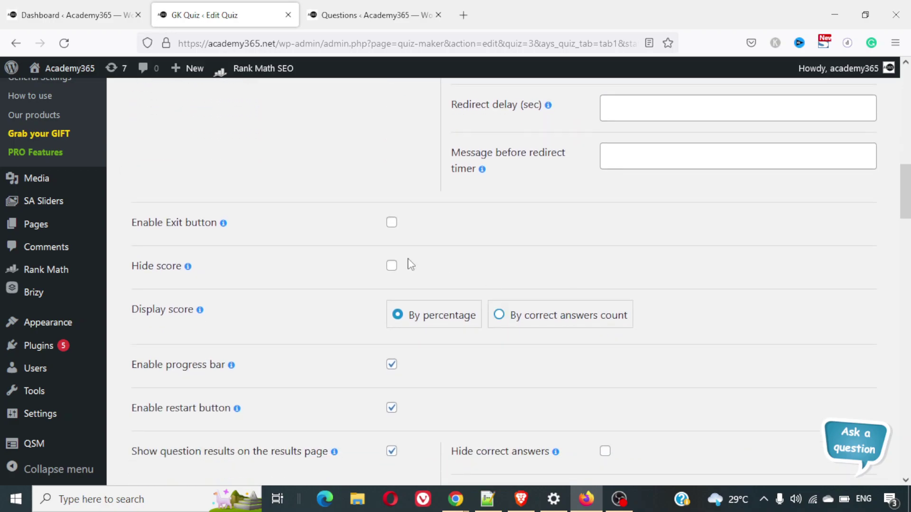
{"action": "scroll", "coordinate": [434, 276], "scroll_direction": "down", "scroll_amount": 2}
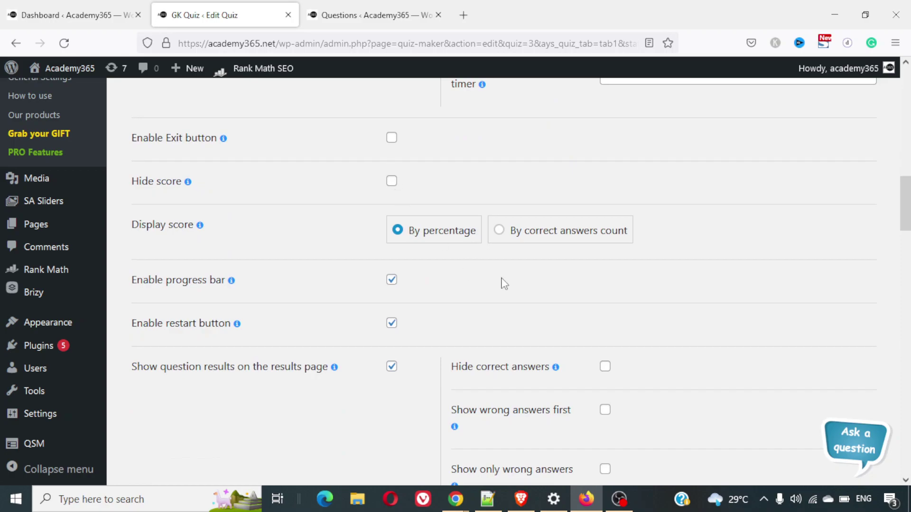
{"action": "left_click", "coordinate": [500, 234]}
{"action": "left_click", "coordinate": [423, 233]}
Scroll through the remaining Results Settings options of the GK Quiz
{"action": "scroll", "coordinate": [489, 281], "scroll_direction": "down", "scroll_amount": 5}
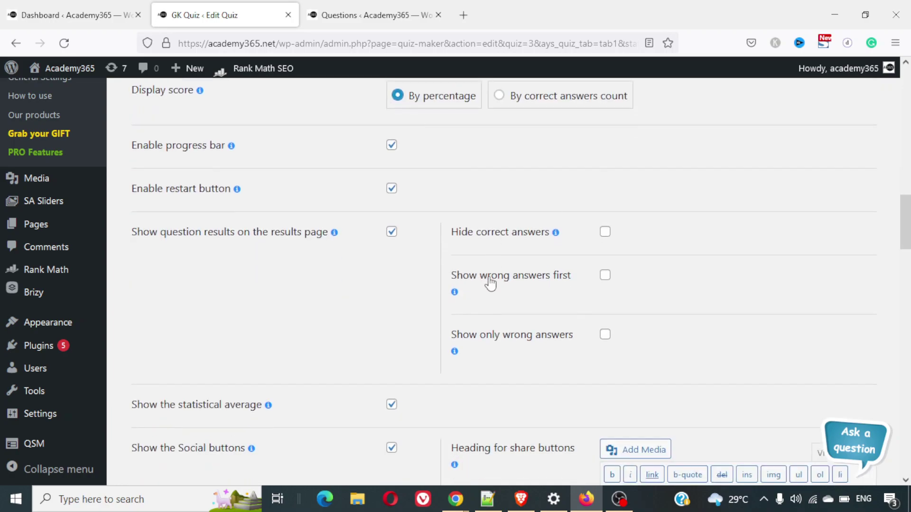
{"action": "scroll", "coordinate": [352, 223], "scroll_direction": "down", "scroll_amount": 4}
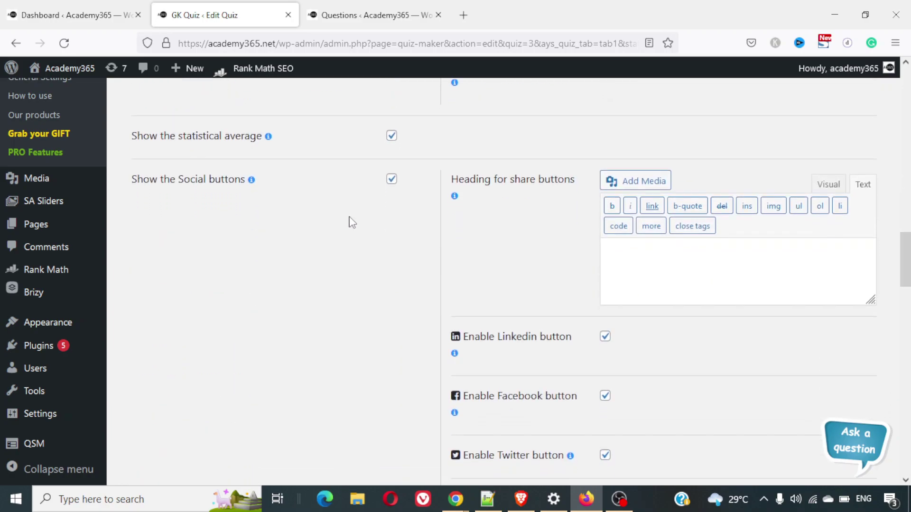
{"action": "scroll", "coordinate": [513, 253], "scroll_direction": "down", "scroll_amount": 7}
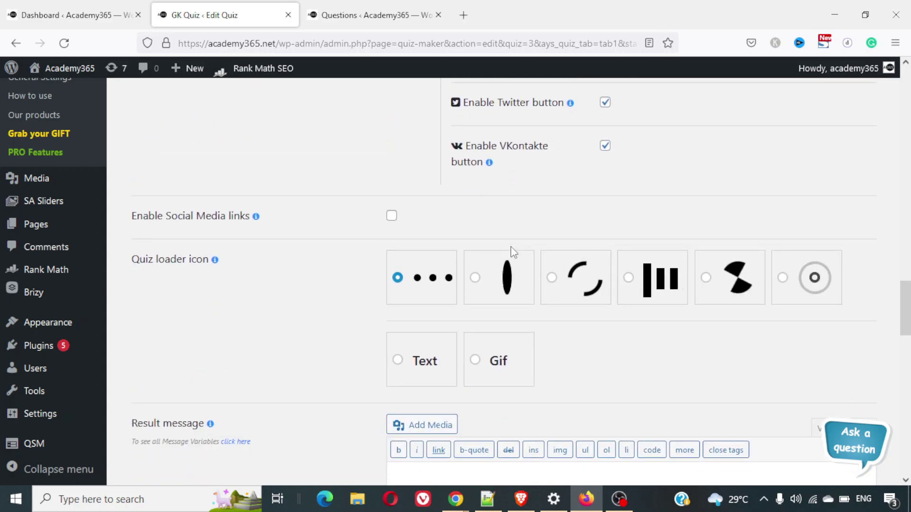
{"action": "scroll", "coordinate": [513, 252], "scroll_direction": "down", "scroll_amount": 2}
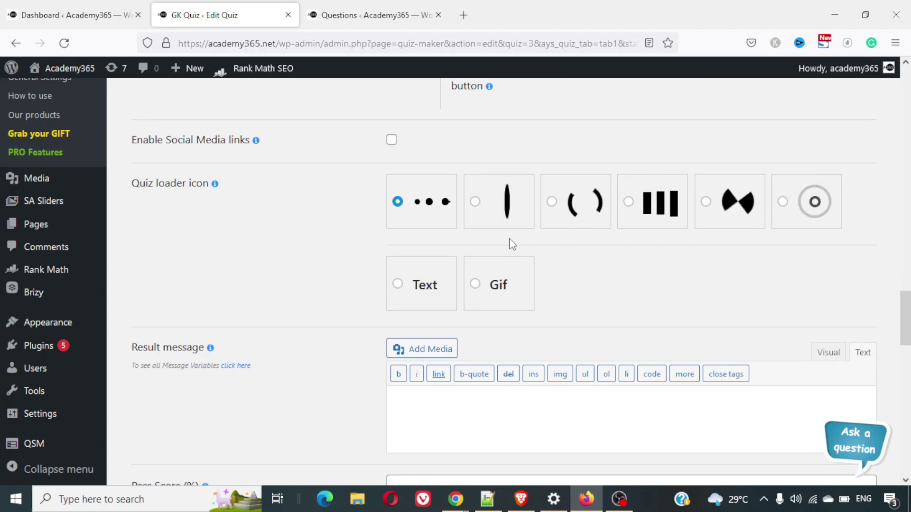
{"action": "scroll", "coordinate": [513, 244], "scroll_direction": "down", "scroll_amount": 3}
{"action": "scroll", "coordinate": [512, 244], "scroll_direction": "down", "scroll_amount": 16}
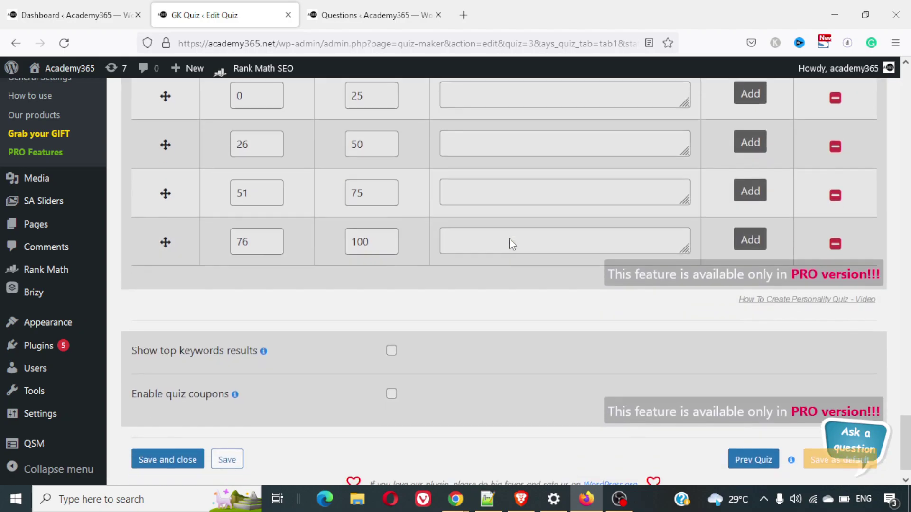
{"action": "scroll", "coordinate": [512, 243], "scroll_direction": "up", "scroll_amount": 6}
{"action": "scroll", "coordinate": [509, 241], "scroll_direction": "up", "scroll_amount": 2}
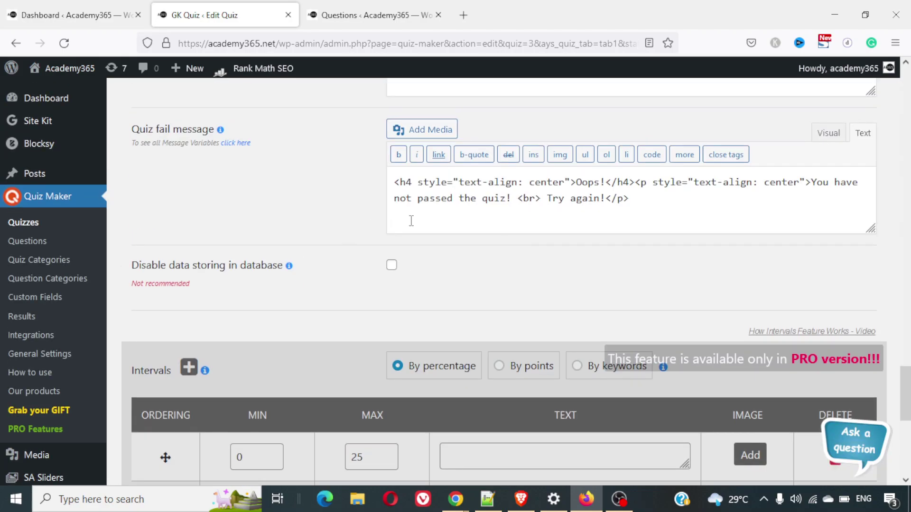
{"action": "scroll", "coordinate": [411, 221], "scroll_direction": "up", "scroll_amount": 6}
{"action": "scroll", "coordinate": [413, 223], "scroll_direction": "down", "scroll_amount": 9}
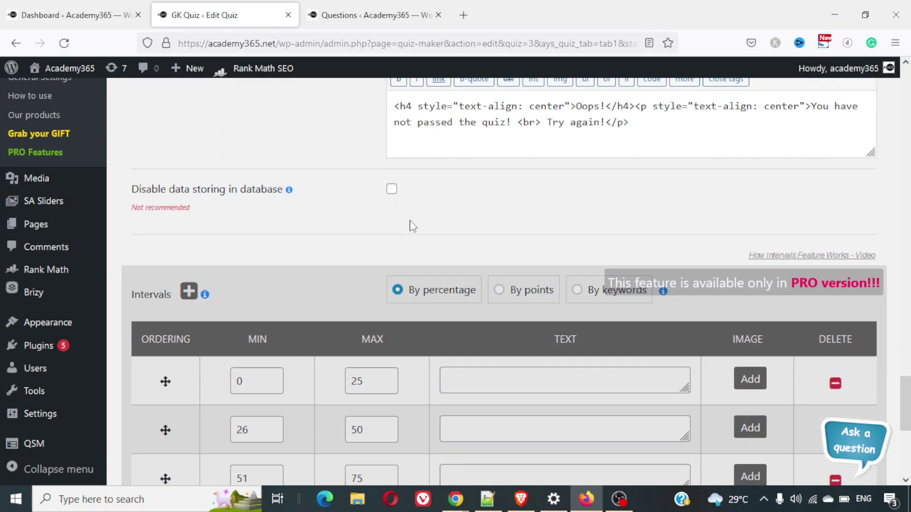
{"action": "scroll", "coordinate": [413, 226], "scroll_direction": "up", "scroll_amount": 13}
{"action": "scroll", "coordinate": [411, 227], "scroll_direction": "down", "scroll_amount": 1}
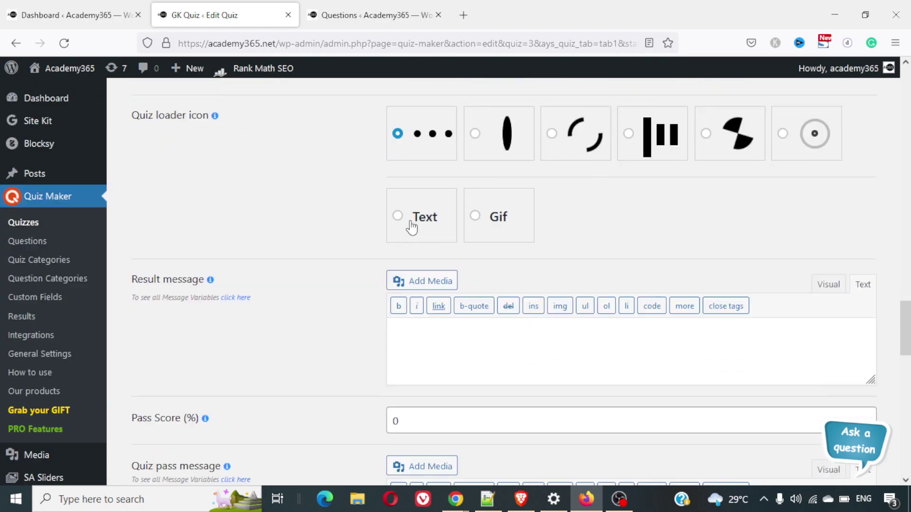
{"action": "scroll", "coordinate": [411, 228], "scroll_direction": "down", "scroll_amount": 5}
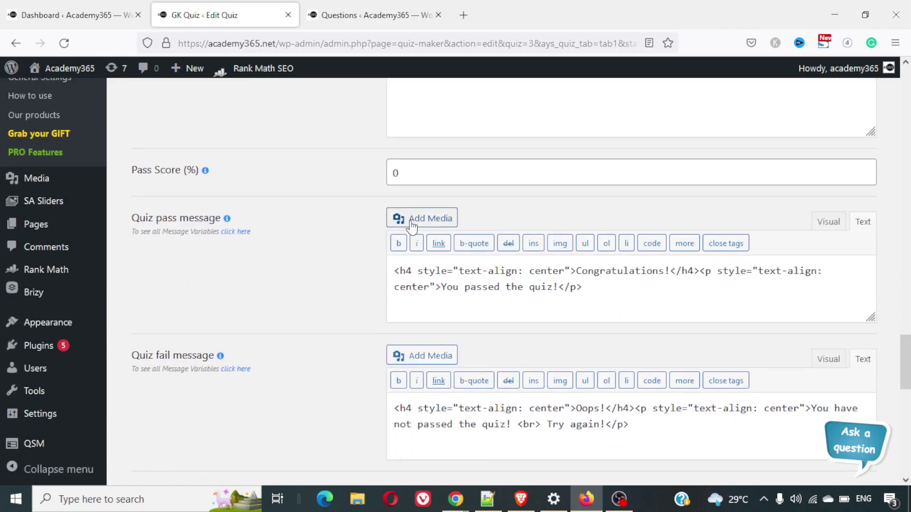
{"action": "scroll", "coordinate": [421, 322], "scroll_direction": "down", "scroll_amount": 5}
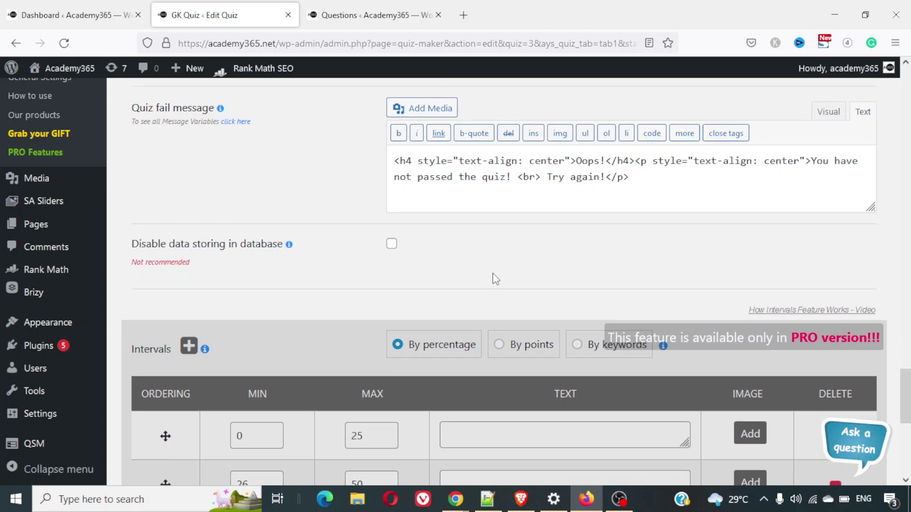
{"action": "scroll", "coordinate": [494, 279], "scroll_direction": "down", "scroll_amount": 6}
{"action": "scroll", "coordinate": [493, 273], "scroll_direction": "up", "scroll_amount": 6}
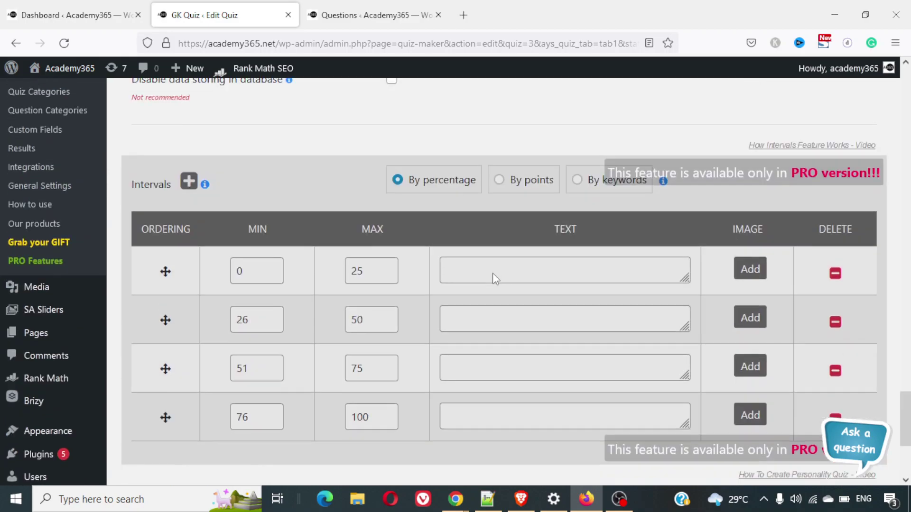
{"action": "scroll", "coordinate": [493, 275], "scroll_direction": "up", "scroll_amount": 6}
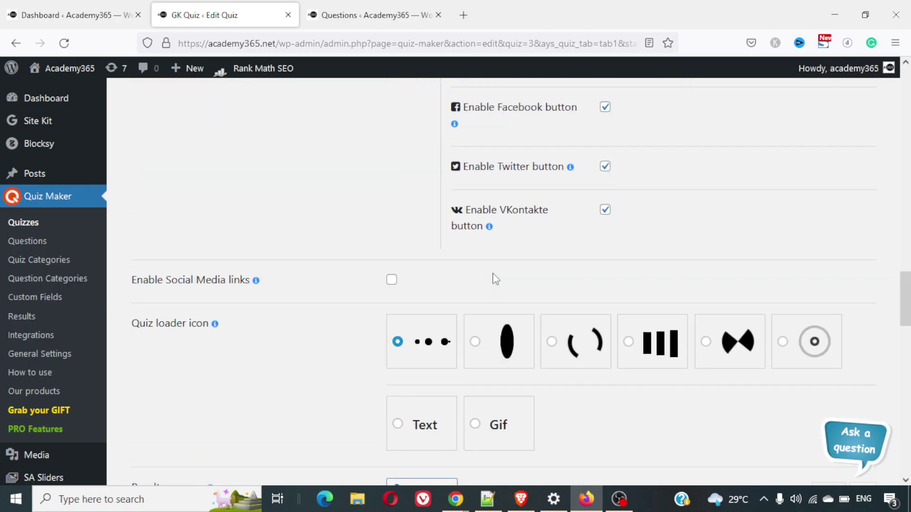
{"action": "scroll", "coordinate": [493, 274], "scroll_direction": "down", "scroll_amount": 15}
{"action": "scroll", "coordinate": [493, 275], "scroll_direction": "up", "scroll_amount": 4}
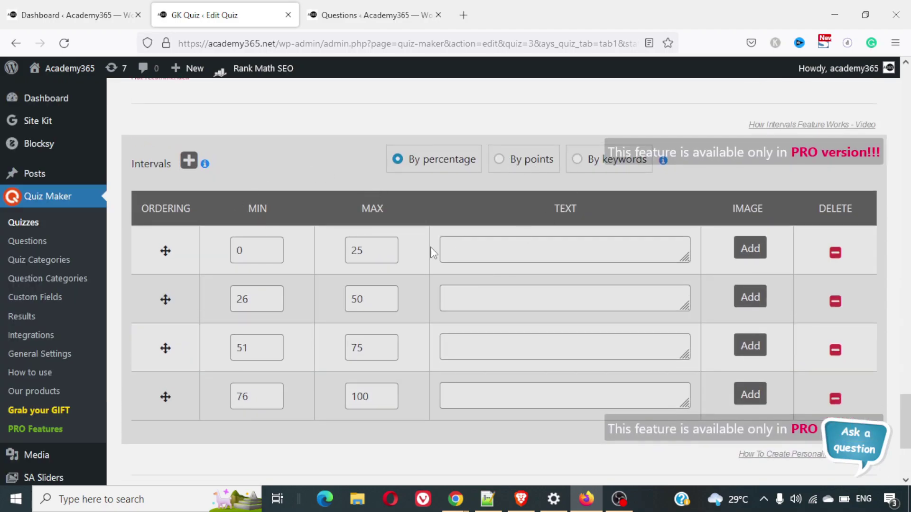
{"action": "scroll", "coordinate": [433, 252], "scroll_direction": "down", "scroll_amount": 4}
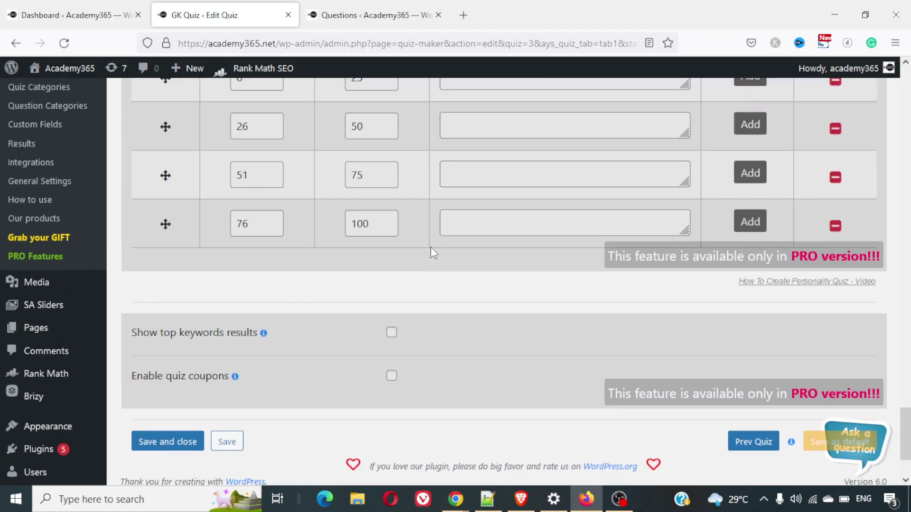
{"action": "scroll", "coordinate": [433, 251], "scroll_direction": "up", "scroll_amount": 1}
{"action": "scroll", "coordinate": [433, 252], "scroll_direction": "down", "scroll_amount": 1}
{"action": "scroll", "coordinate": [433, 251], "scroll_direction": "down", "scroll_amount": 2}
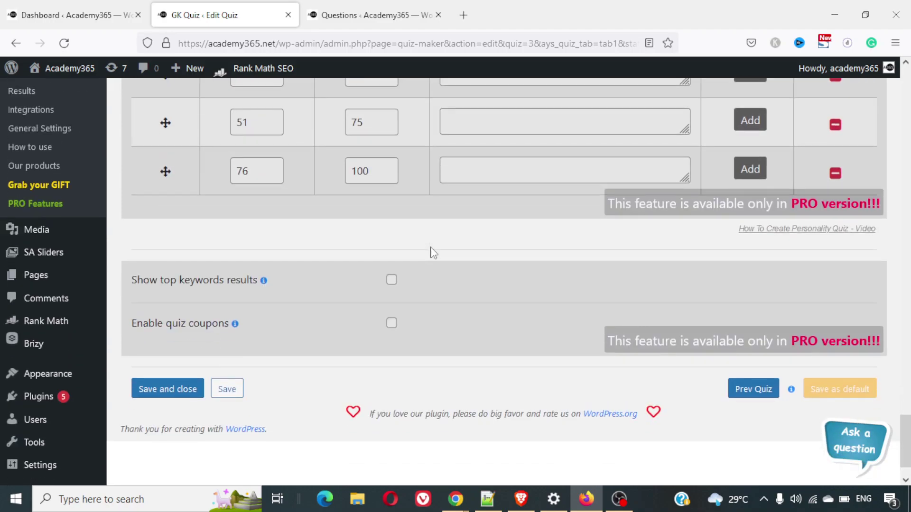
{"action": "scroll", "coordinate": [433, 251], "scroll_direction": "up", "scroll_amount": 20}
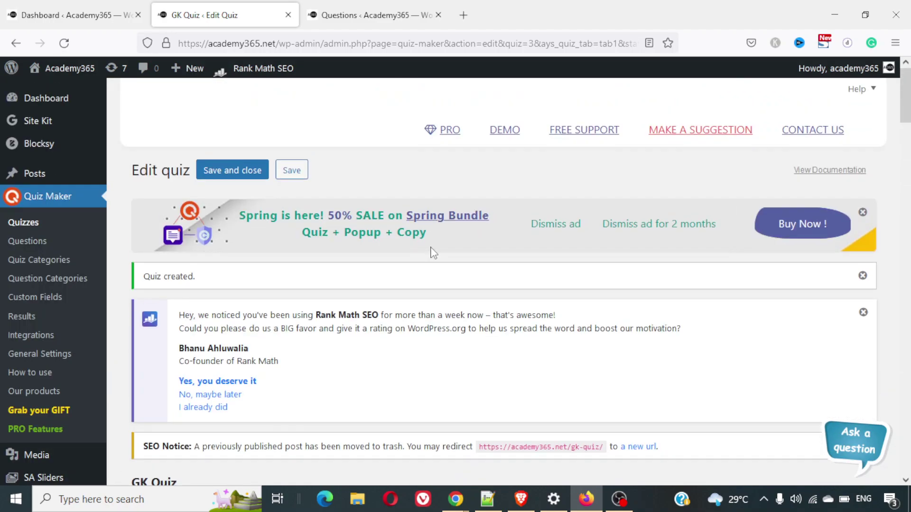
{"action": "scroll", "coordinate": [433, 251], "scroll_direction": "down", "scroll_amount": 8}
{"action": "scroll", "coordinate": [433, 252], "scroll_direction": "up", "scroll_amount": 1}
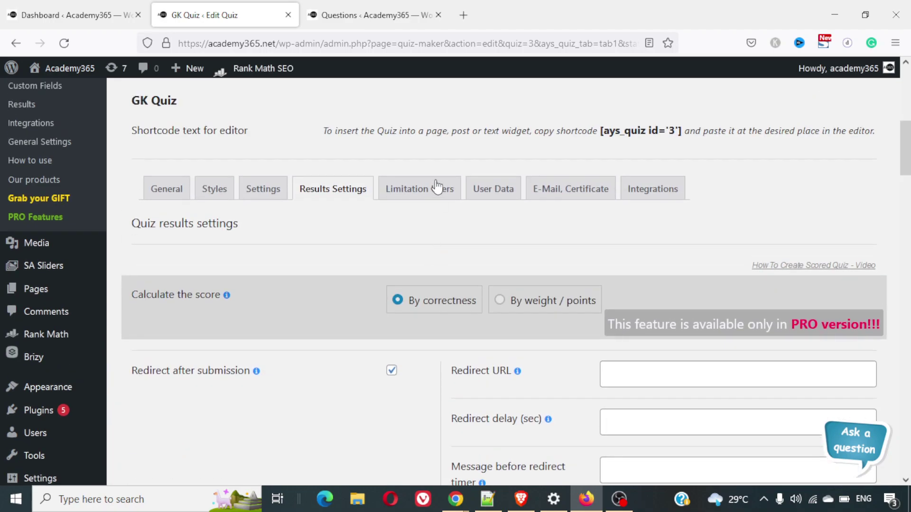
Review the user limitation settings, leaving user limiting turned off
{"action": "left_click", "coordinate": [437, 185]}
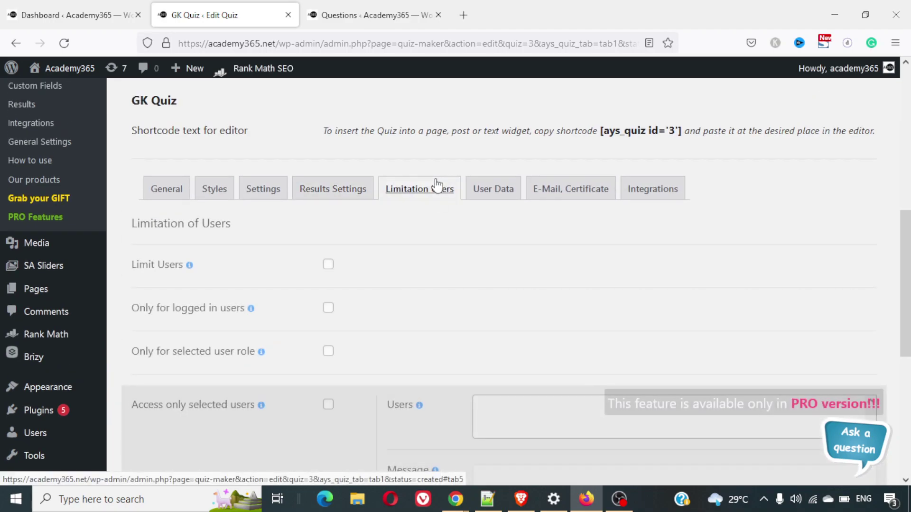
{"action": "left_click", "coordinate": [328, 266]}
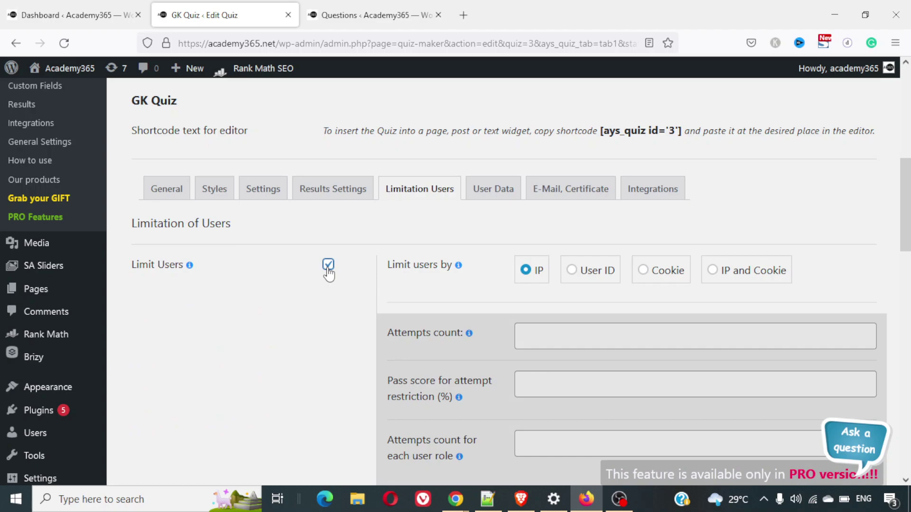
{"action": "left_click", "coordinate": [328, 265]}
{"action": "scroll", "coordinate": [383, 332], "scroll_direction": "down", "scroll_amount": 1}
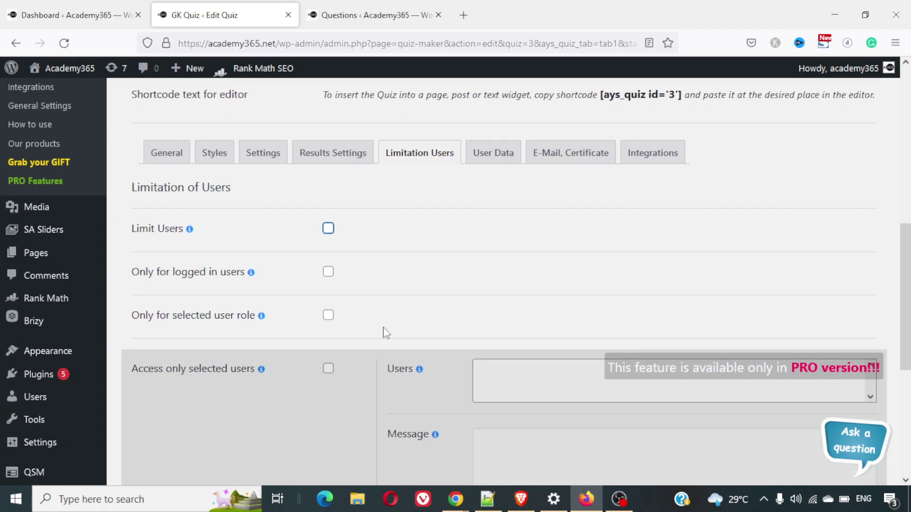
{"action": "scroll", "coordinate": [386, 332], "scroll_direction": "down", "scroll_amount": 5}
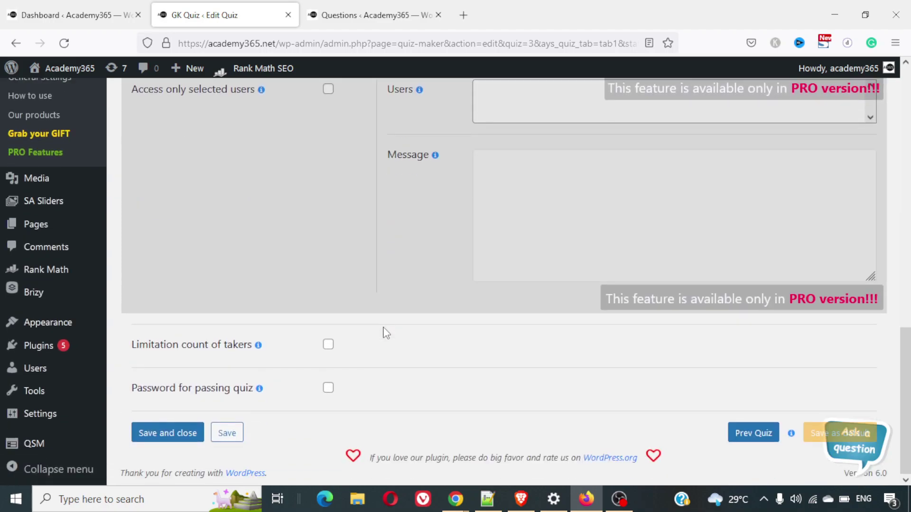
{"action": "scroll", "coordinate": [387, 332], "scroll_direction": "up", "scroll_amount": 6}
Set the User Data information form to appear After Quiz
{"action": "left_click", "coordinate": [493, 203]}
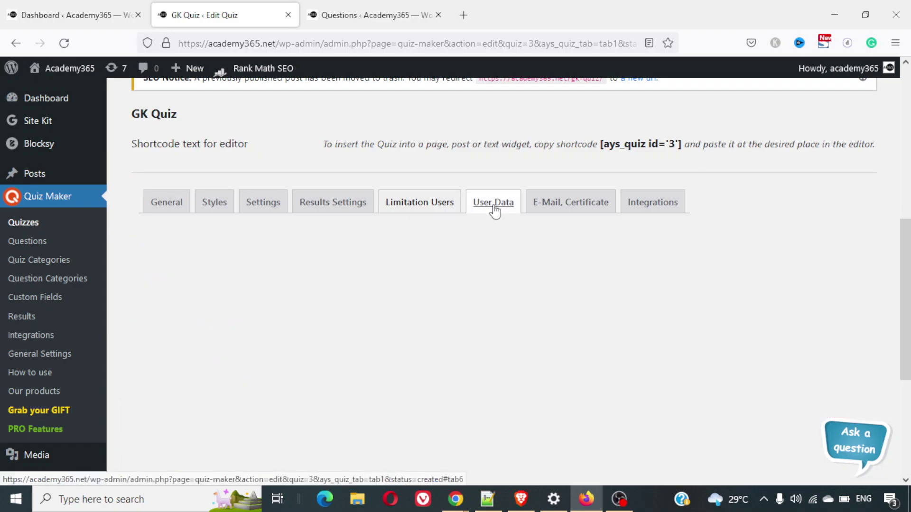
{"action": "scroll", "coordinate": [245, 378], "scroll_direction": "down", "scroll_amount": 2}
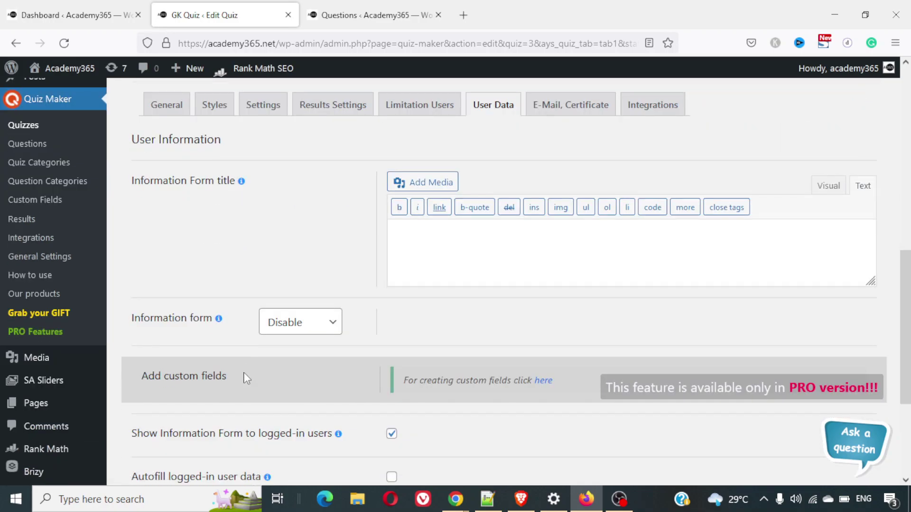
{"action": "scroll", "coordinate": [423, 297], "scroll_direction": "down", "scroll_amount": 3}
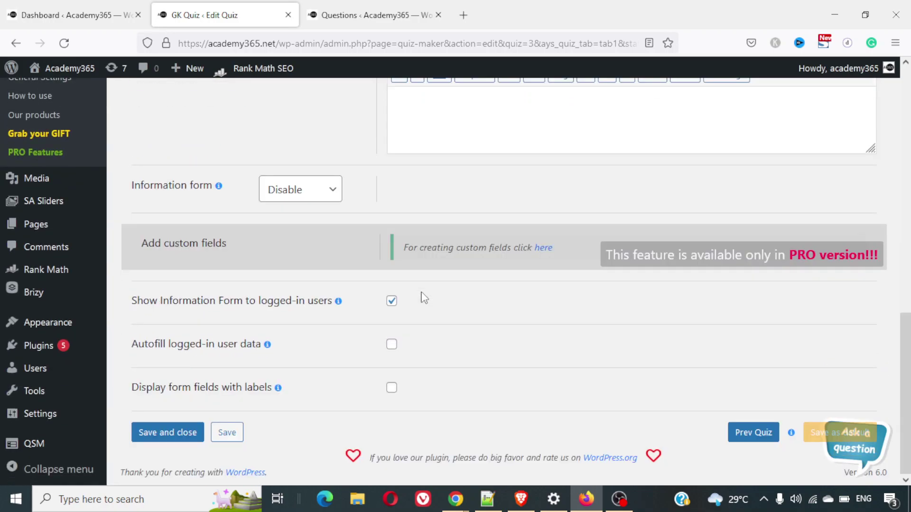
{"action": "scroll", "coordinate": [424, 298], "scroll_direction": "up", "scroll_amount": 2}
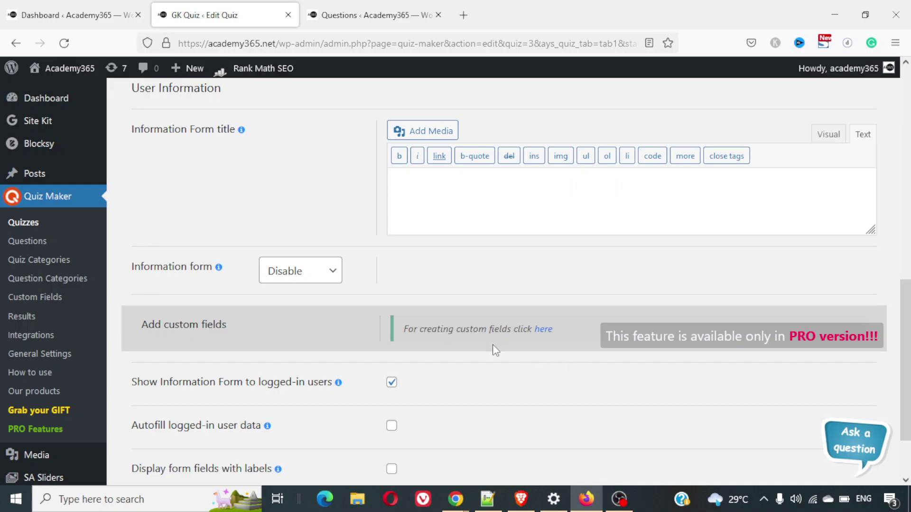
{"action": "scroll", "coordinate": [477, 344], "scroll_direction": "up", "scroll_amount": 1}
{"action": "left_click", "coordinate": [286, 304]}
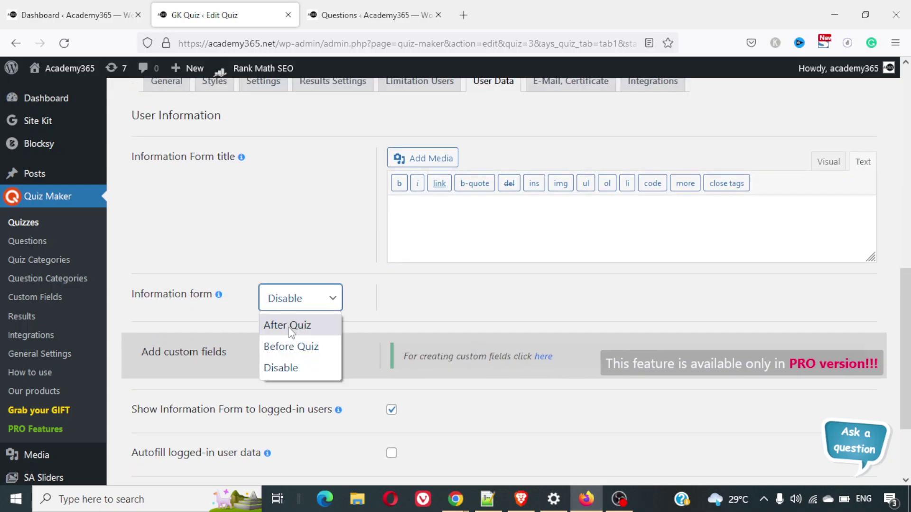
{"action": "left_click", "coordinate": [293, 347]}
{"action": "left_click", "coordinate": [296, 306]}
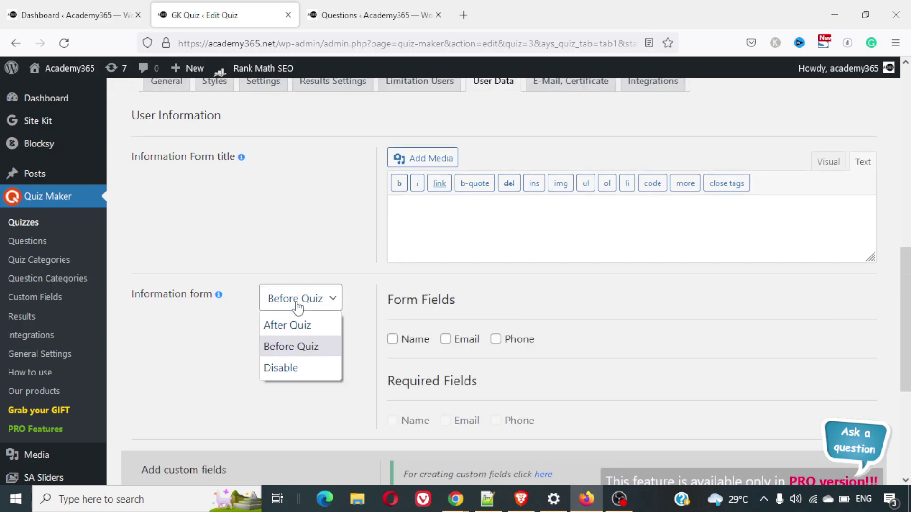
{"action": "left_click", "coordinate": [301, 327]}
Add Phone, Email and Name fields to the information form
{"action": "left_click", "coordinate": [496, 339]}
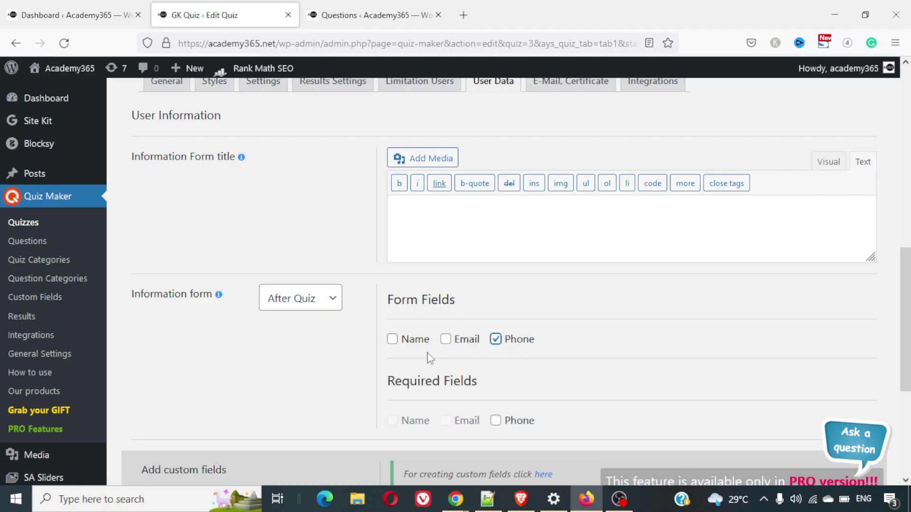
{"action": "left_click", "coordinate": [446, 339]}
{"action": "left_click", "coordinate": [392, 339]}
{"action": "scroll", "coordinate": [589, 333], "scroll_direction": "down", "scroll_amount": 2}
{"action": "scroll", "coordinate": [591, 266], "scroll_direction": "up", "scroll_amount": 4}
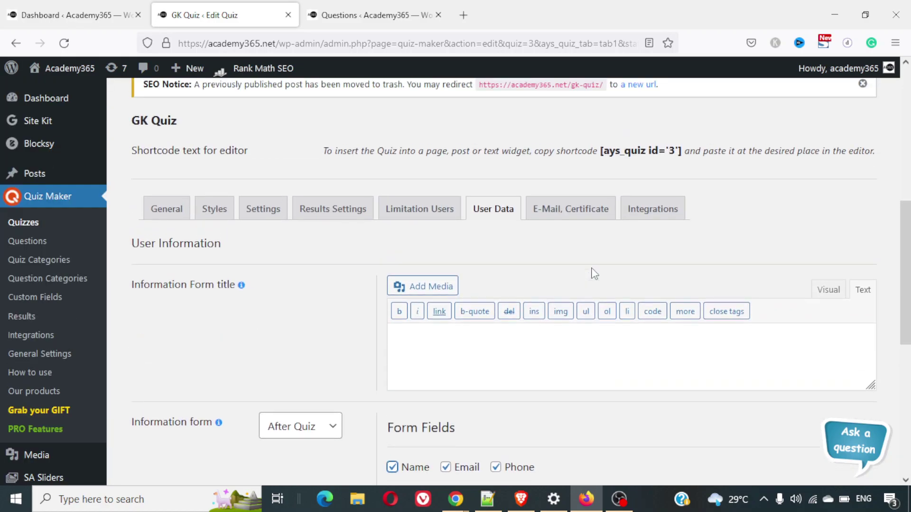
{"action": "left_click", "coordinate": [563, 215]}
Scroll through the GK Quiz's E-Mail, Certificate options
{"action": "scroll", "coordinate": [535, 338], "scroll_direction": "down", "scroll_amount": 5}
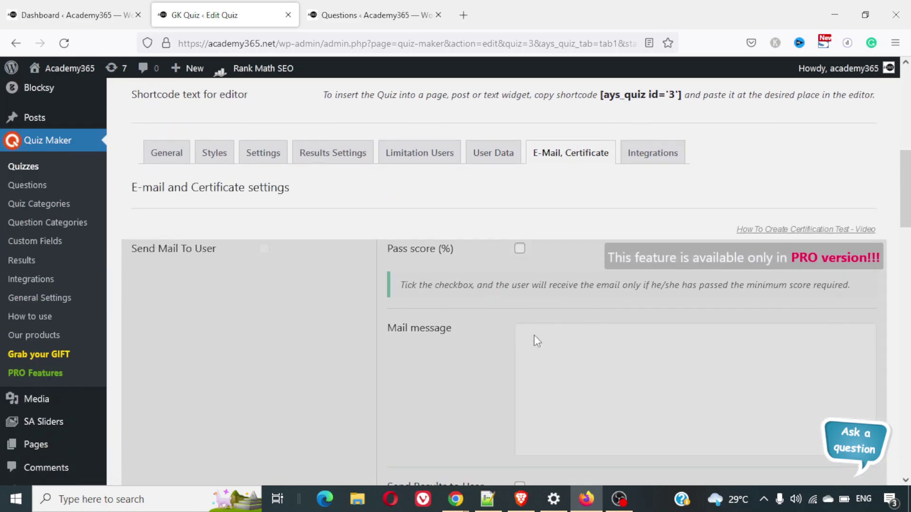
{"action": "scroll", "coordinate": [534, 336], "scroll_direction": "down", "scroll_amount": 7}
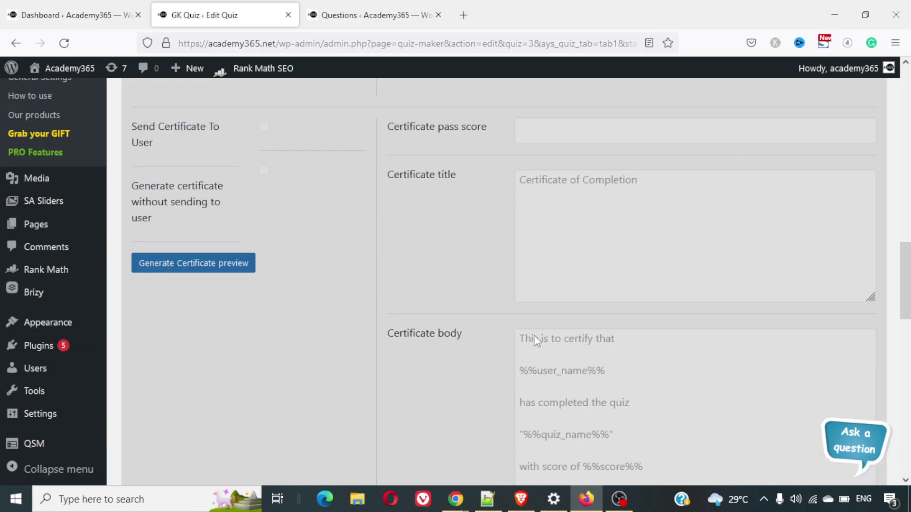
{"action": "scroll", "coordinate": [534, 335], "scroll_direction": "up", "scroll_amount": 15}
{"action": "scroll", "coordinate": [534, 335], "scroll_direction": "down", "scroll_amount": 12}
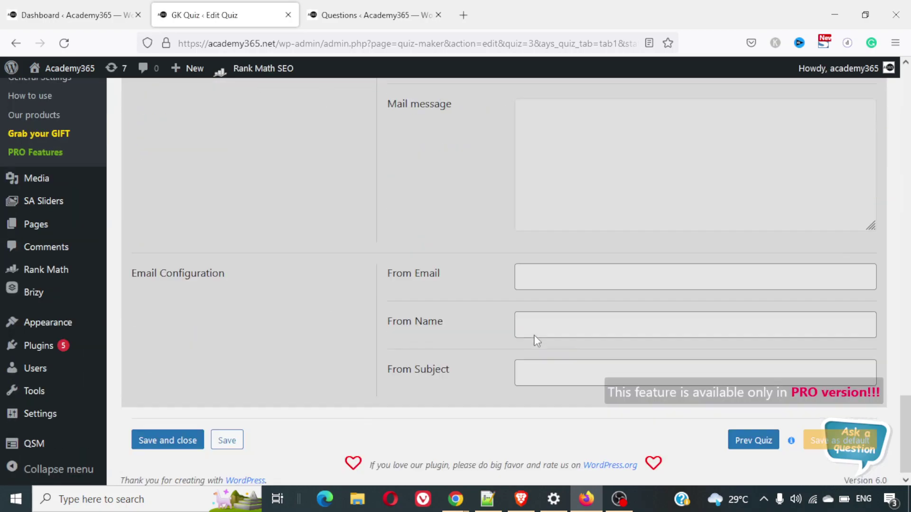
{"action": "scroll", "coordinate": [534, 335], "scroll_direction": "up", "scroll_amount": 12}
{"action": "scroll", "coordinate": [534, 335], "scroll_direction": "down", "scroll_amount": 8}
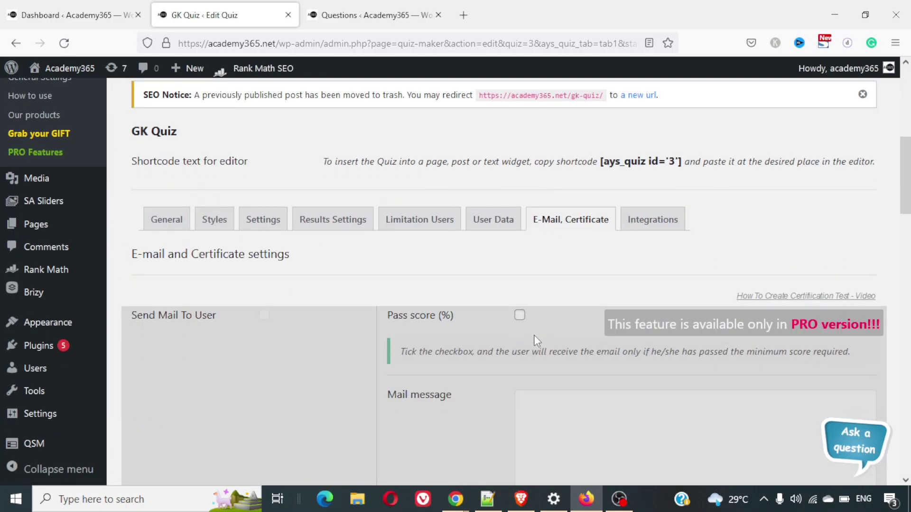
Review the Integrations settings, MailChimp through GetResponse, all left unchecked
{"action": "left_click", "coordinate": [653, 85]}
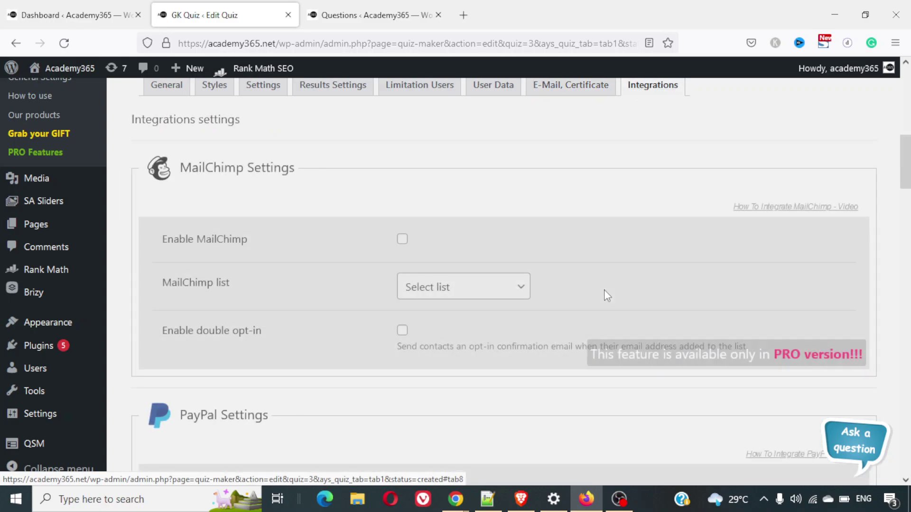
{"action": "scroll", "coordinate": [604, 292], "scroll_direction": "down", "scroll_amount": 1}
{"action": "scroll", "coordinate": [604, 289], "scroll_direction": "down", "scroll_amount": 10}
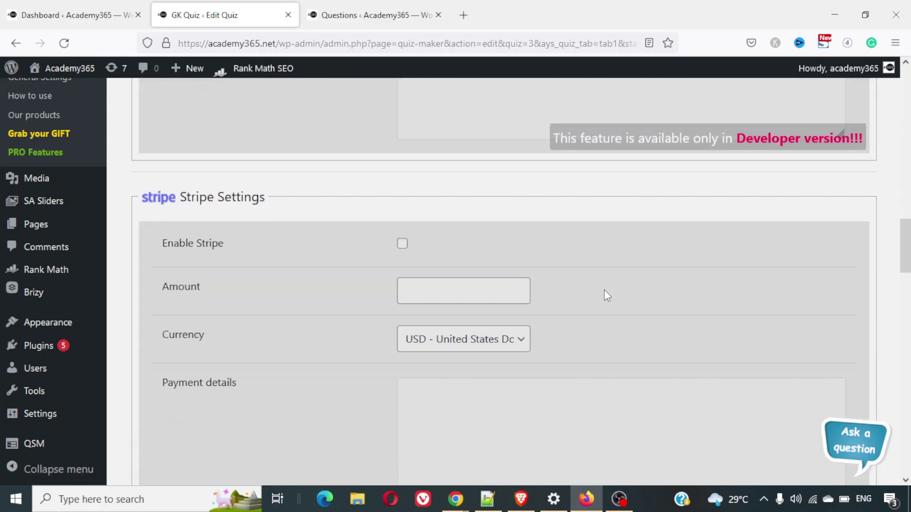
{"action": "scroll", "coordinate": [605, 289], "scroll_direction": "up", "scroll_amount": 7}
{"action": "scroll", "coordinate": [605, 296], "scroll_direction": "up", "scroll_amount": 10}
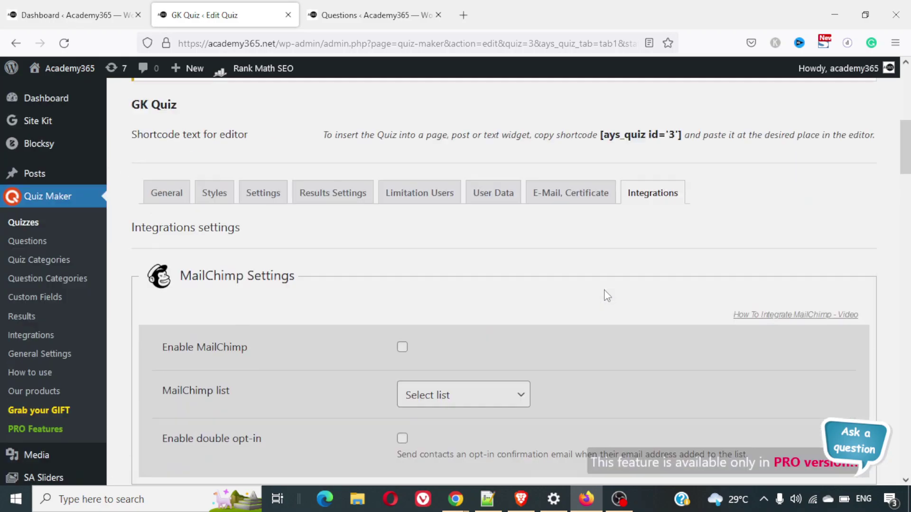
{"action": "scroll", "coordinate": [606, 295], "scroll_direction": "down", "scroll_amount": 8}
{"action": "scroll", "coordinate": [605, 295], "scroll_direction": "down", "scroll_amount": 20}
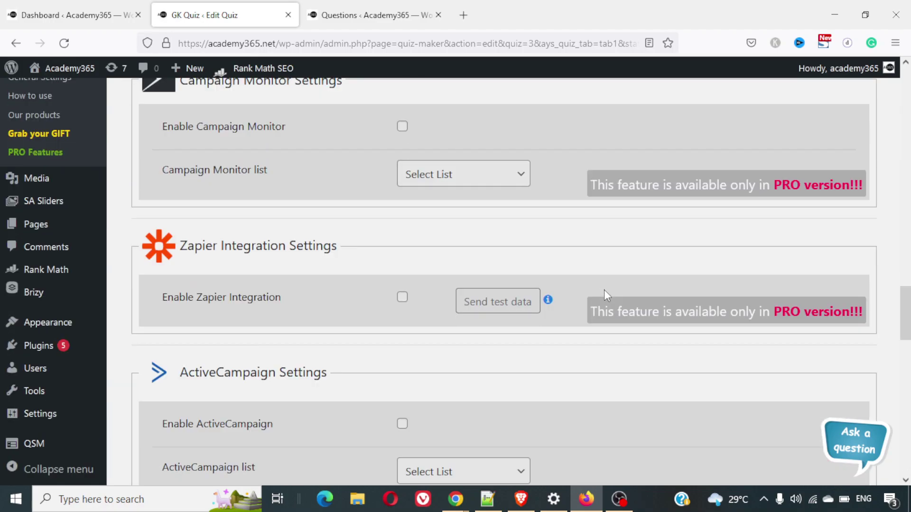
{"action": "scroll", "coordinate": [604, 295], "scroll_direction": "down", "scroll_amount": 3}
{"action": "scroll", "coordinate": [604, 295], "scroll_direction": "up", "scroll_amount": 1}
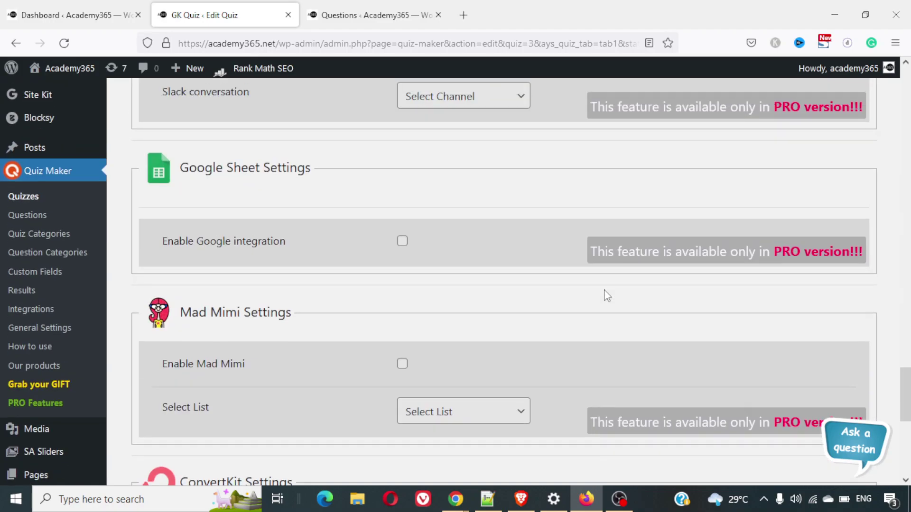
{"action": "scroll", "coordinate": [481, 318], "scroll_direction": "down", "scroll_amount": 8}
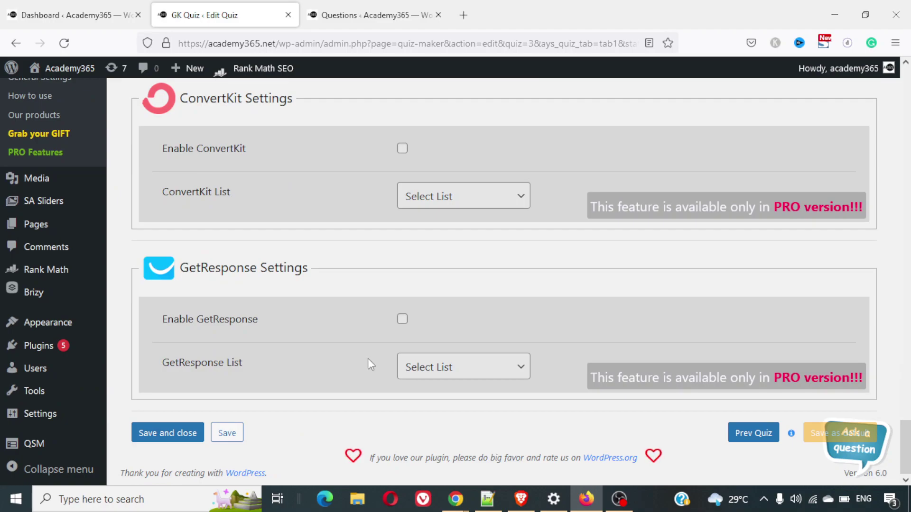
{"action": "scroll", "coordinate": [257, 228], "scroll_direction": "up", "scroll_amount": 12}
{"action": "scroll", "coordinate": [254, 223], "scroll_direction": "down", "scroll_amount": 10}
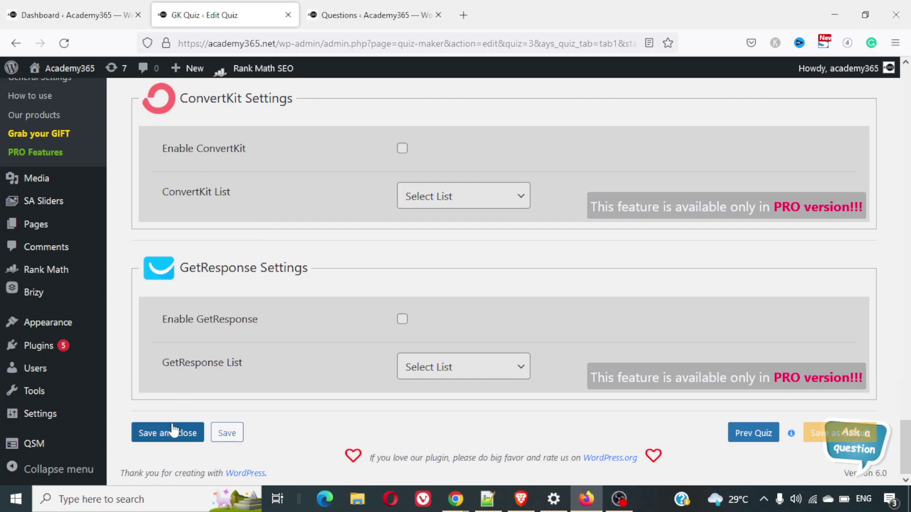
Save the GK Quiz and copy its shortcode [ays_quiz id='3'] from the quiz list
{"action": "left_click", "coordinate": [174, 432]}
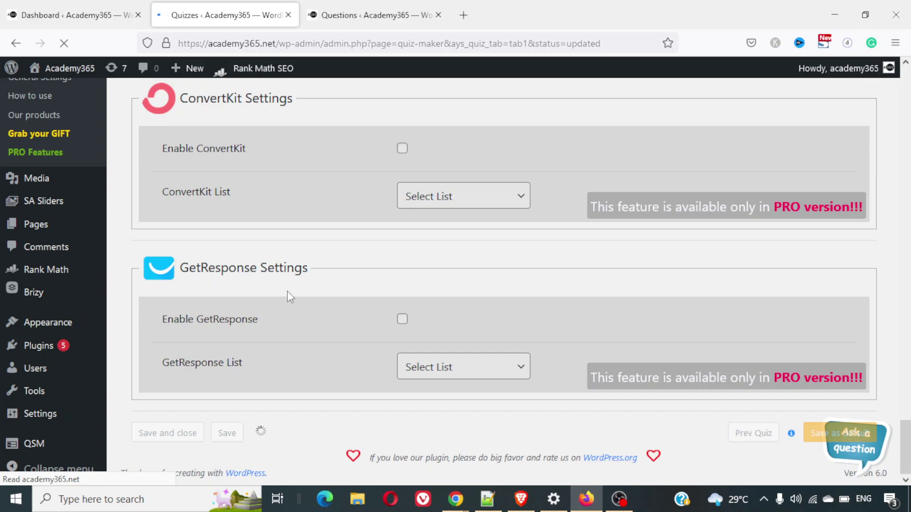
{"action": "scroll", "coordinate": [290, 297], "scroll_direction": "down", "scroll_amount": 4}
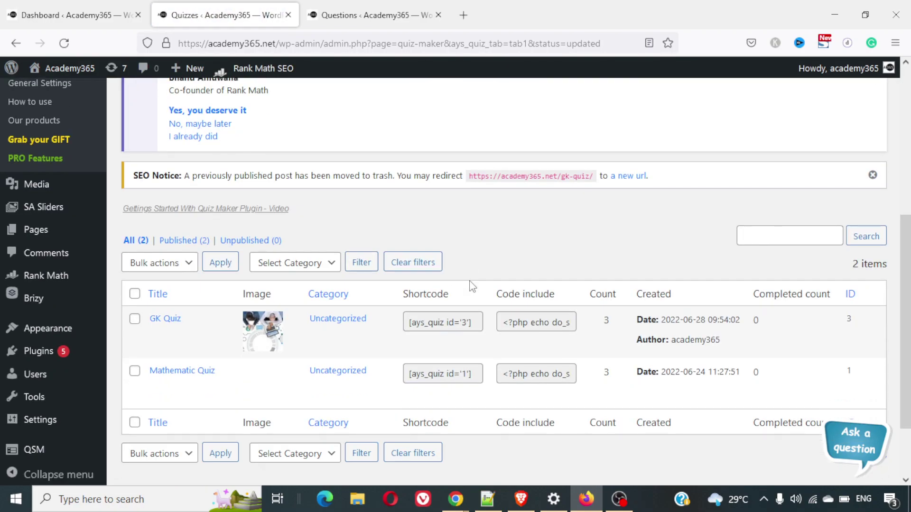
{"action": "left_click", "coordinate": [441, 324]}
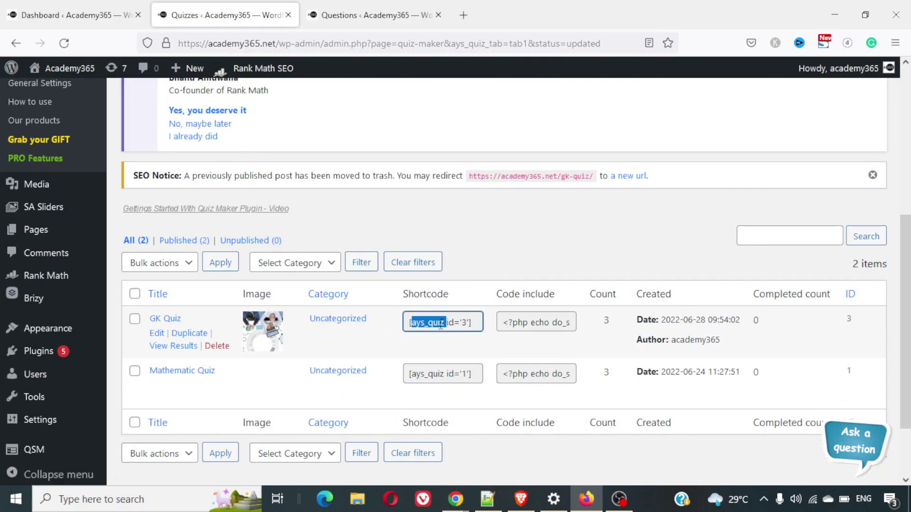
{"action": "right_click", "coordinate": [441, 324]}
{"action": "left_click", "coordinate": [484, 128]}
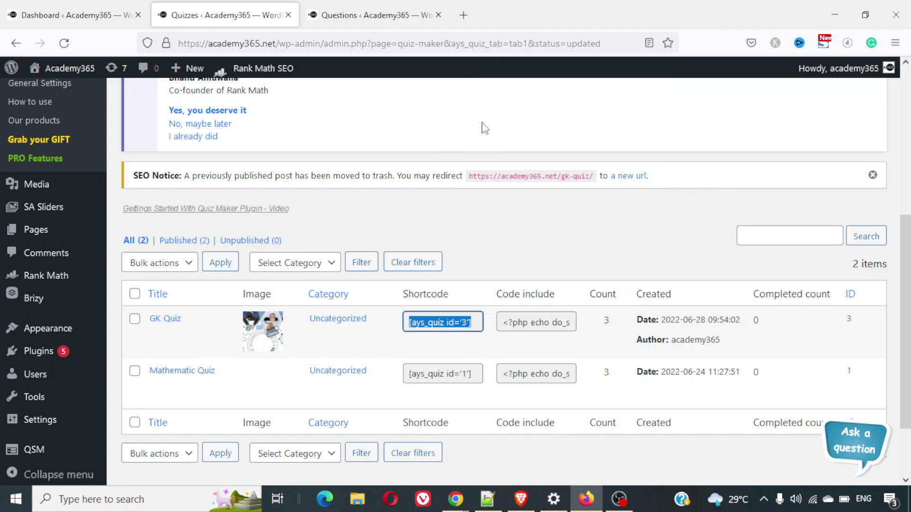
Open the WordPress Add New Page editor in a new browser tab
{"action": "scroll", "coordinate": [191, 198], "scroll_direction": "up", "scroll_amount": 5}
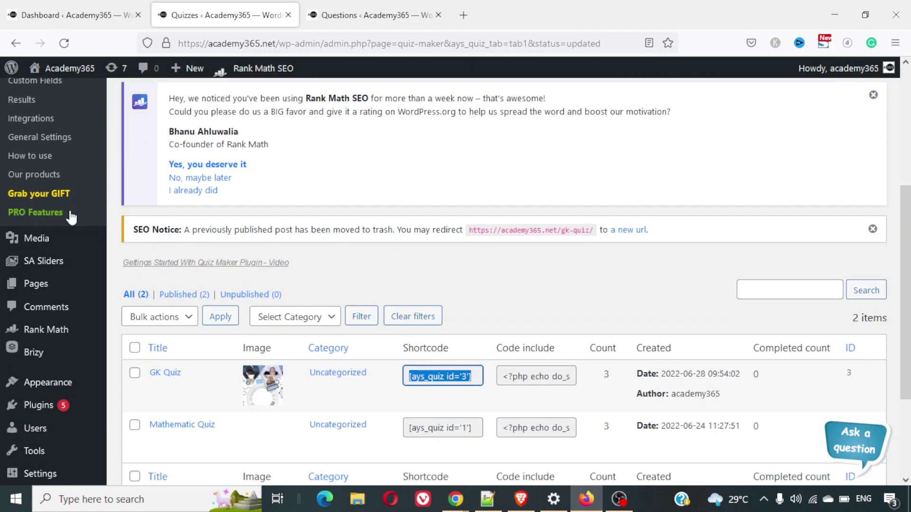
{"action": "scroll", "coordinate": [69, 213], "scroll_direction": "down", "scroll_amount": 5}
{"action": "mouse_move", "coordinate": [48, 243]}
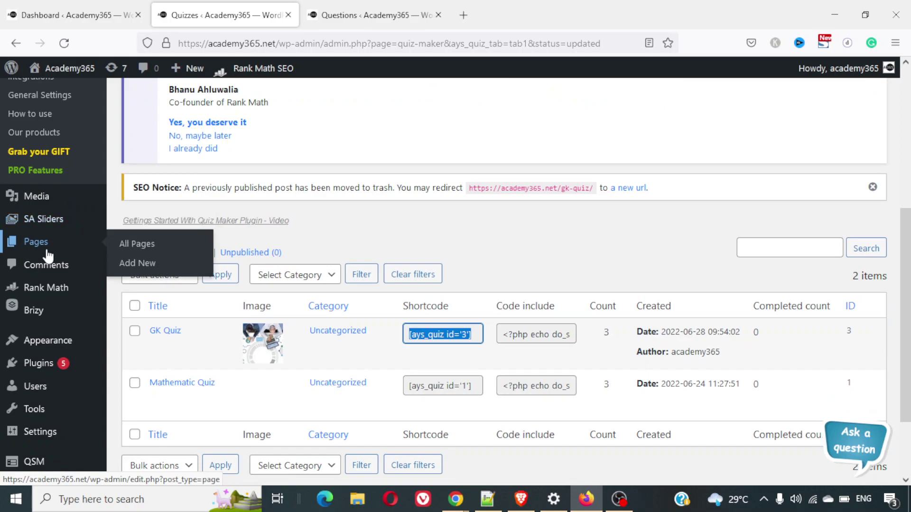
{"action": "right_click", "coordinate": [138, 264]}
{"action": "left_click", "coordinate": [164, 273]}
Publish a page titled 'testing' with the pasted [ays_quiz id='3'] shortcode as content
{"action": "left_click", "coordinate": [385, 5]}
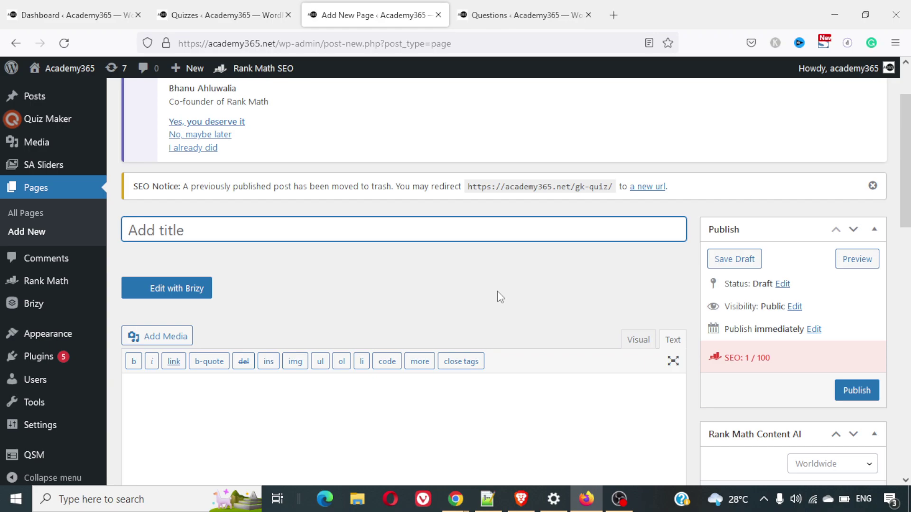
{"action": "scroll", "coordinate": [446, 272], "scroll_direction": "down", "scroll_amount": 2}
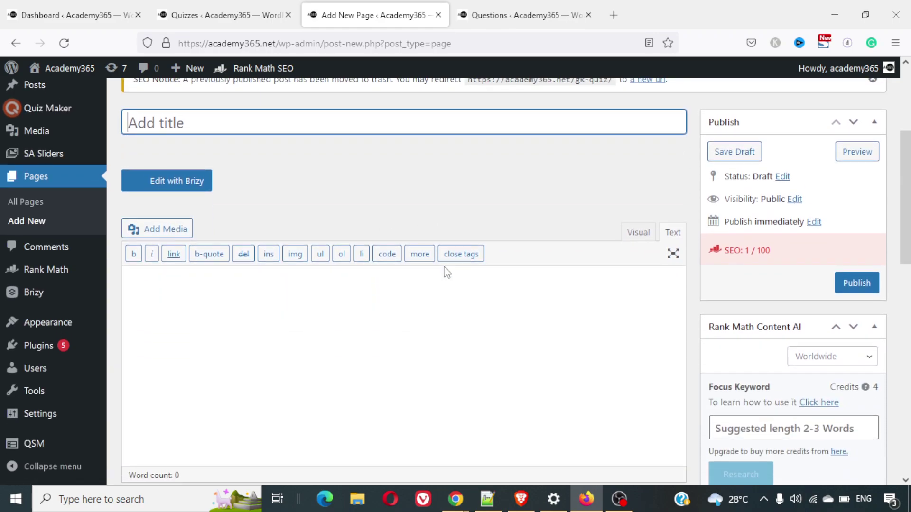
{"action": "left_click", "coordinate": [524, 322]}
{"action": "key", "text": "ctrl+v"}
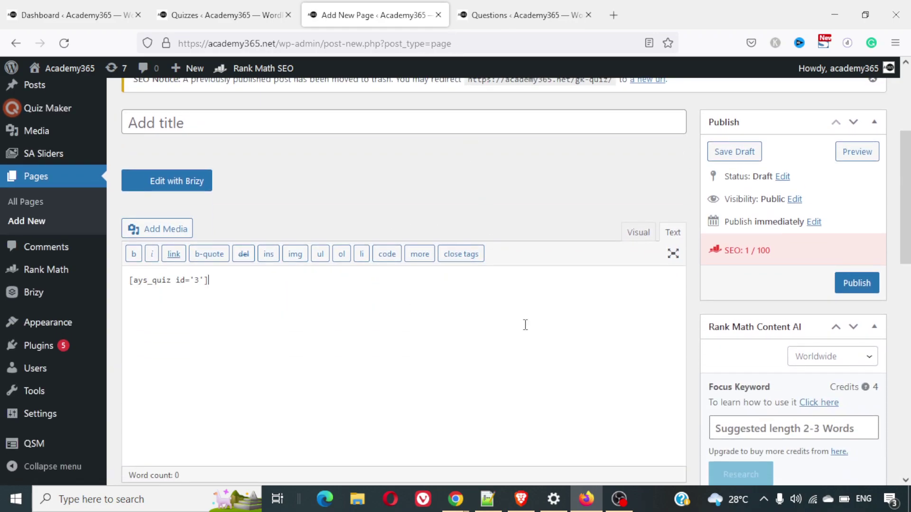
{"action": "left_click", "coordinate": [345, 120]}
{"action": "type", "text": "testing"}
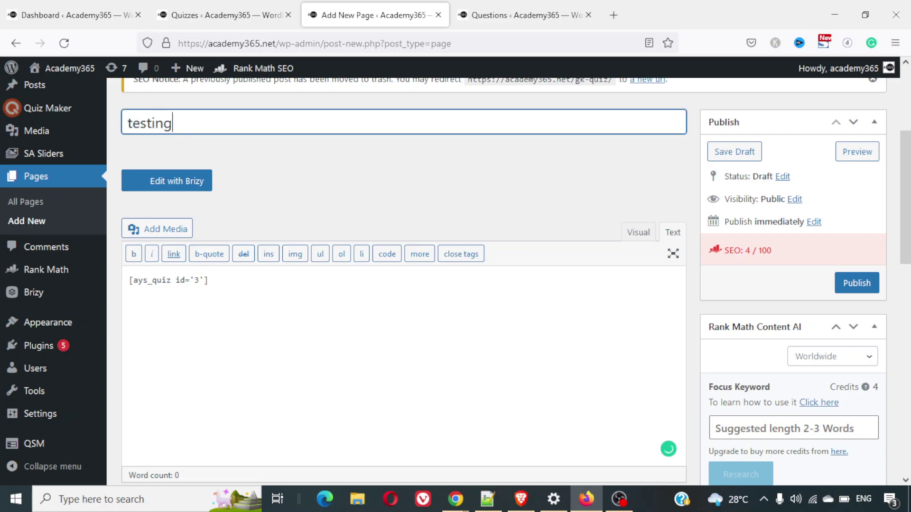
{"action": "left_click", "coordinate": [867, 284]}
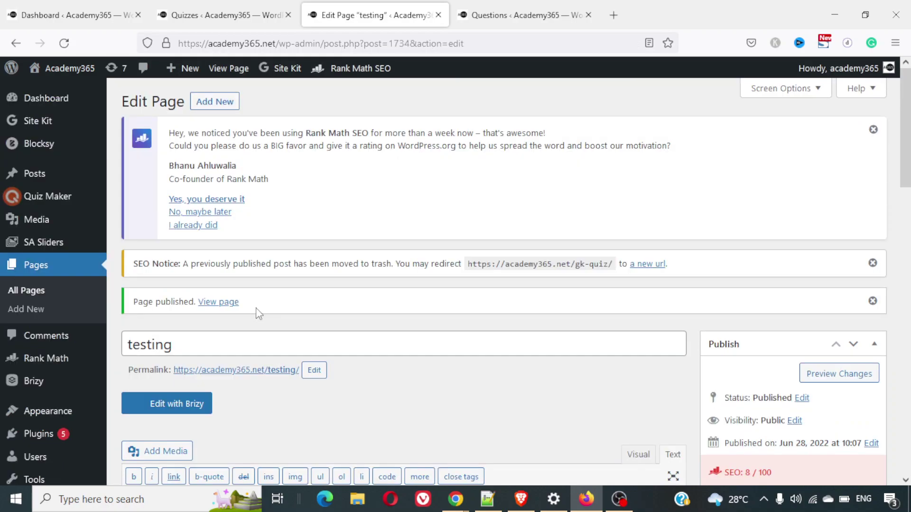
{"action": "right_click", "coordinate": [217, 302]}
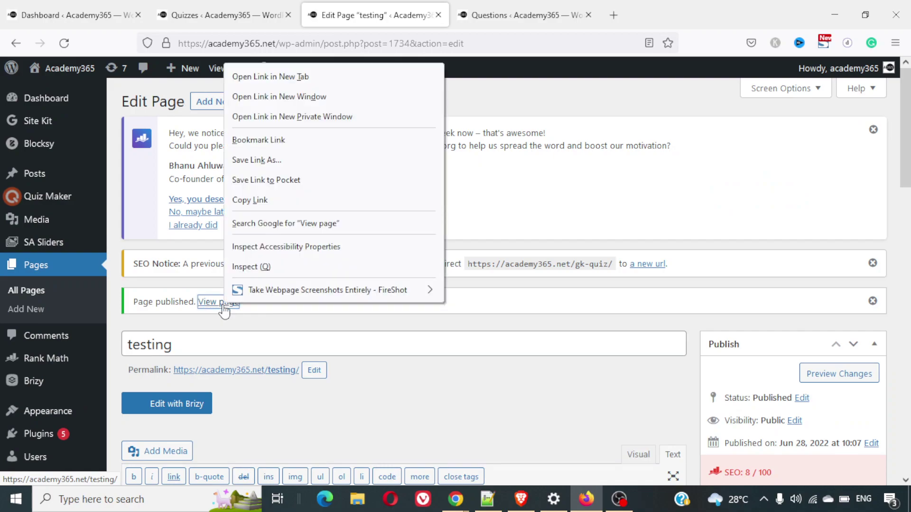
View the published testing page in a new tab and start the GK Quiz
{"action": "left_click", "coordinate": [348, 91]}
{"action": "left_click", "coordinate": [524, 15]}
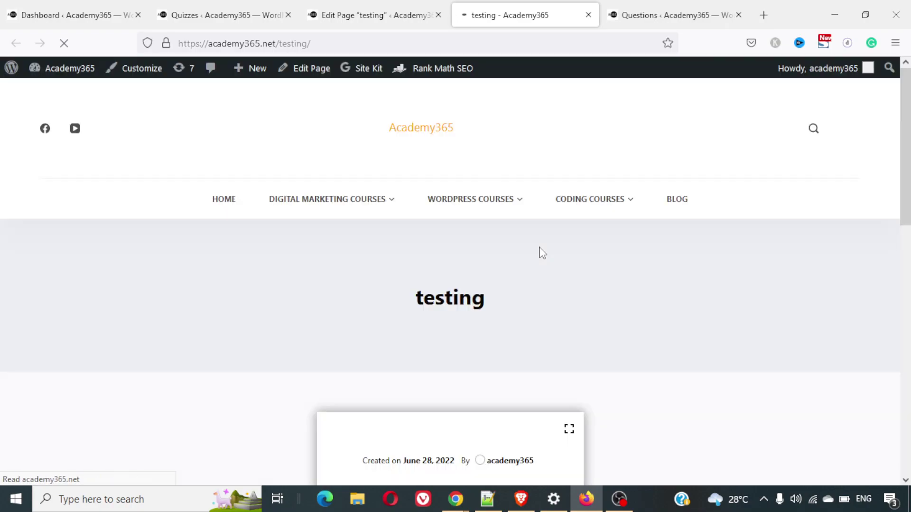
{"action": "scroll", "coordinate": [542, 253], "scroll_direction": "down", "scroll_amount": 8}
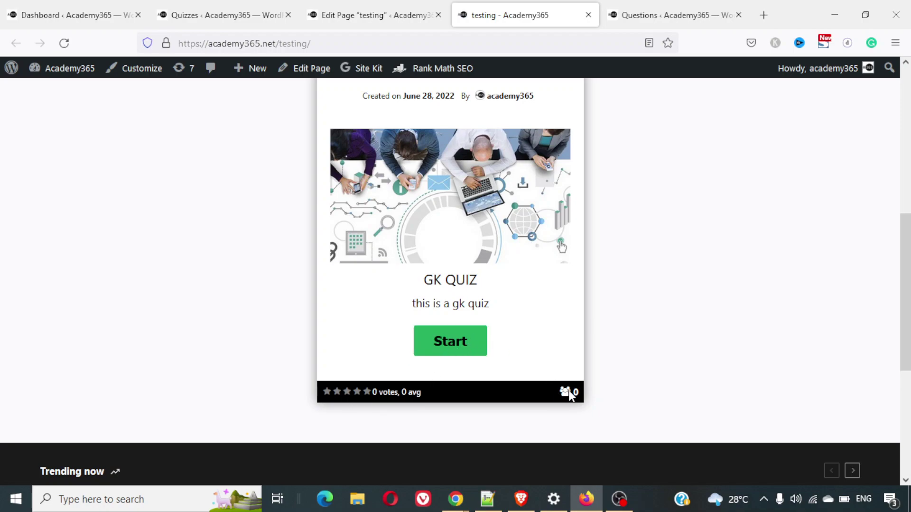
{"action": "left_click", "coordinate": [461, 347]}
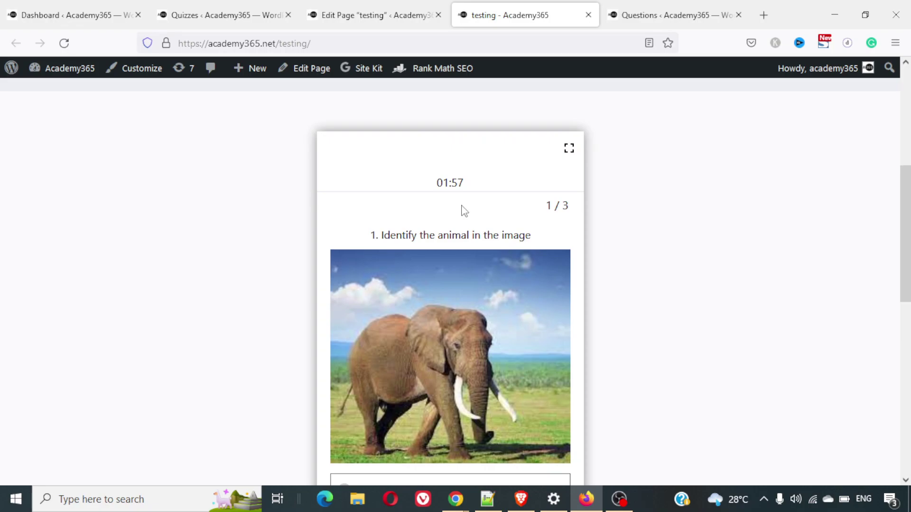
Answer question 1 with b. Elephant and go to the next question
{"action": "scroll", "coordinate": [520, 229], "scroll_direction": "down", "scroll_amount": 5}
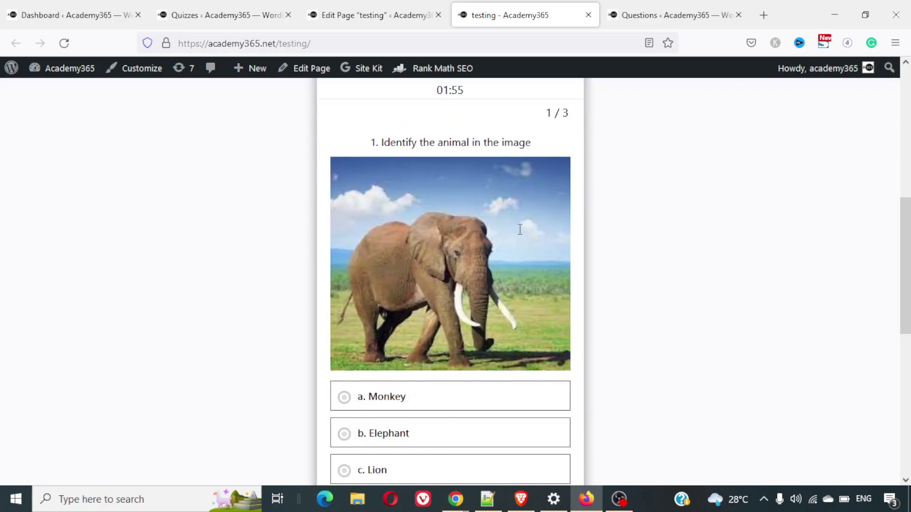
{"action": "scroll", "coordinate": [519, 228], "scroll_direction": "up", "scroll_amount": 3}
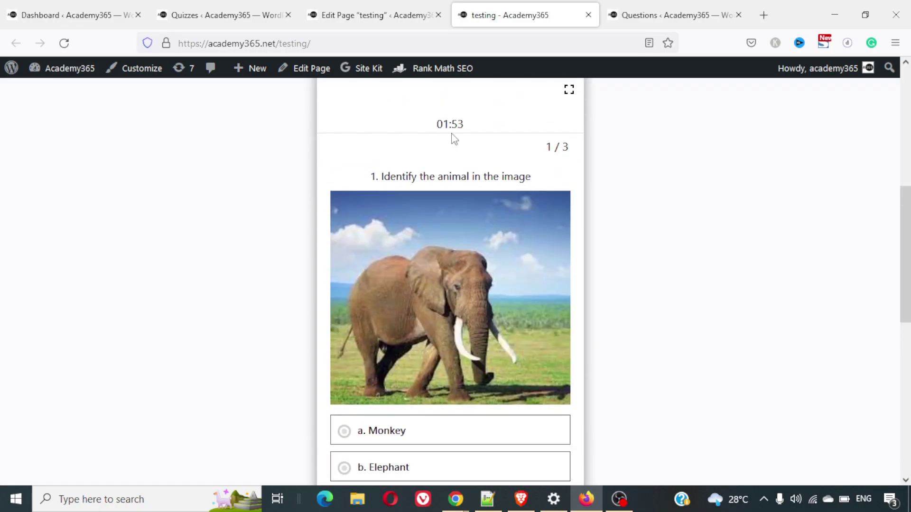
{"action": "triple_click", "coordinate": [465, 126]}
{"action": "scroll", "coordinate": [517, 196], "scroll_direction": "down", "scroll_amount": 2}
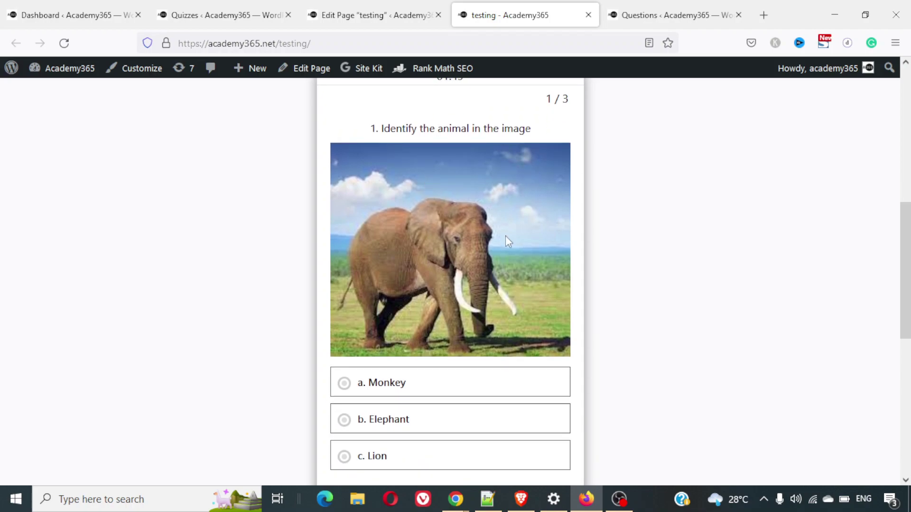
{"action": "scroll", "coordinate": [495, 258], "scroll_direction": "down", "scroll_amount": 3}
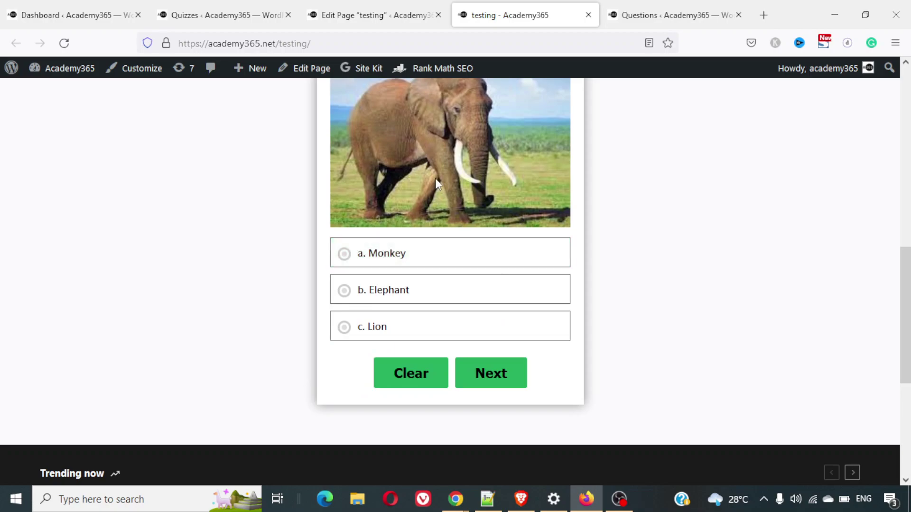
{"action": "scroll", "coordinate": [435, 178], "scroll_direction": "up", "scroll_amount": 2}
{"action": "scroll", "coordinate": [419, 210], "scroll_direction": "down", "scroll_amount": 1}
{"action": "left_click", "coordinate": [379, 330]}
{"action": "scroll", "coordinate": [537, 261], "scroll_direction": "up", "scroll_amount": 2}
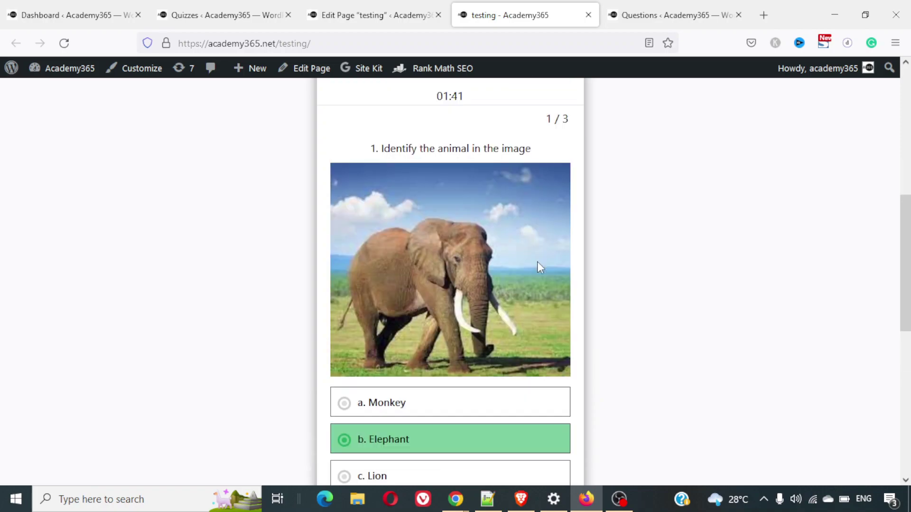
{"action": "scroll", "coordinate": [538, 261], "scroll_direction": "down", "scroll_amount": 2}
{"action": "left_click", "coordinate": [477, 416]}
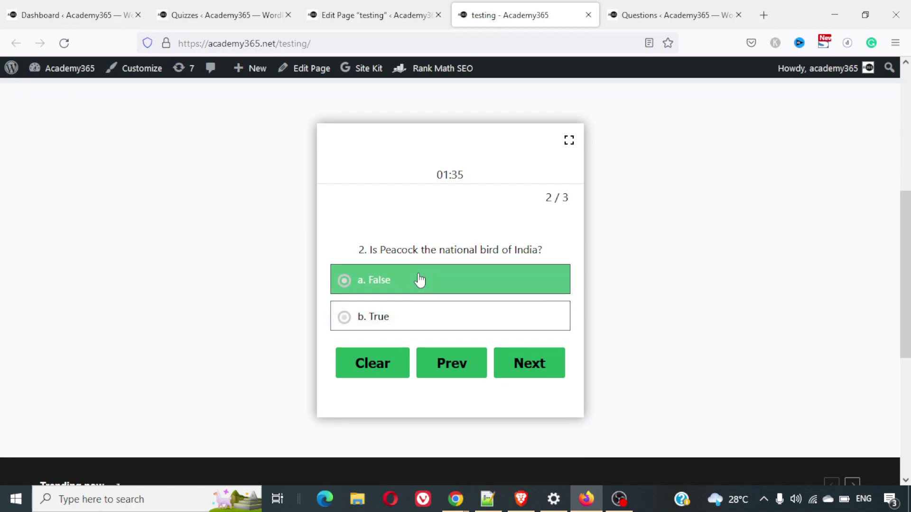
Answer False for question 2 and Delhi for question 3, then finish the quiz
{"action": "left_click", "coordinate": [420, 281]}
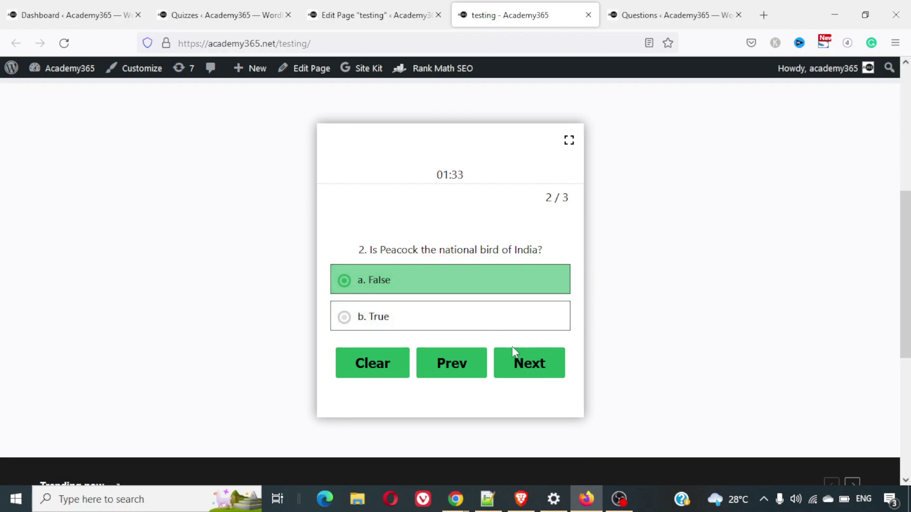
{"action": "left_click", "coordinate": [524, 364]}
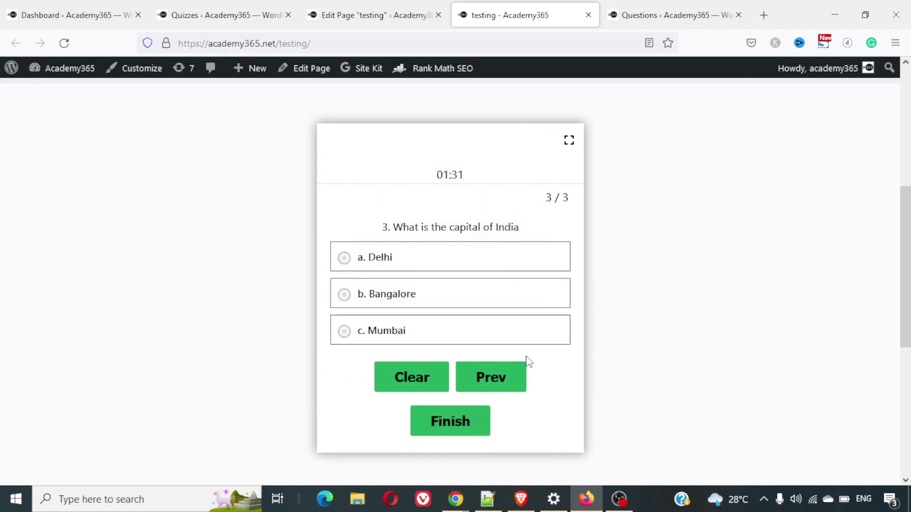
{"action": "left_click", "coordinate": [460, 260]}
{"action": "left_click", "coordinate": [460, 293]}
{"action": "left_click", "coordinate": [471, 266]}
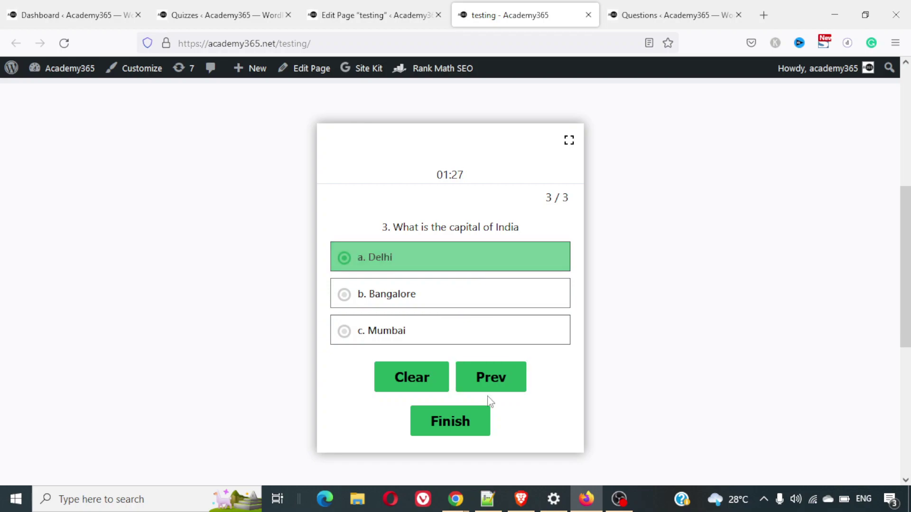
{"action": "left_click", "coordinate": [475, 417]}
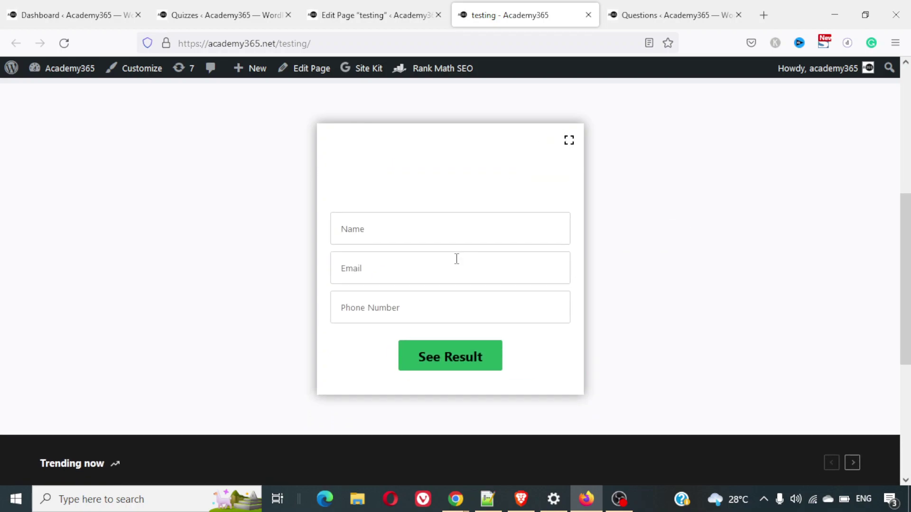
Enter the taker's name, e-mail and phone number, then submit to see the 66% result
{"action": "left_click", "coordinate": [451, 222]}
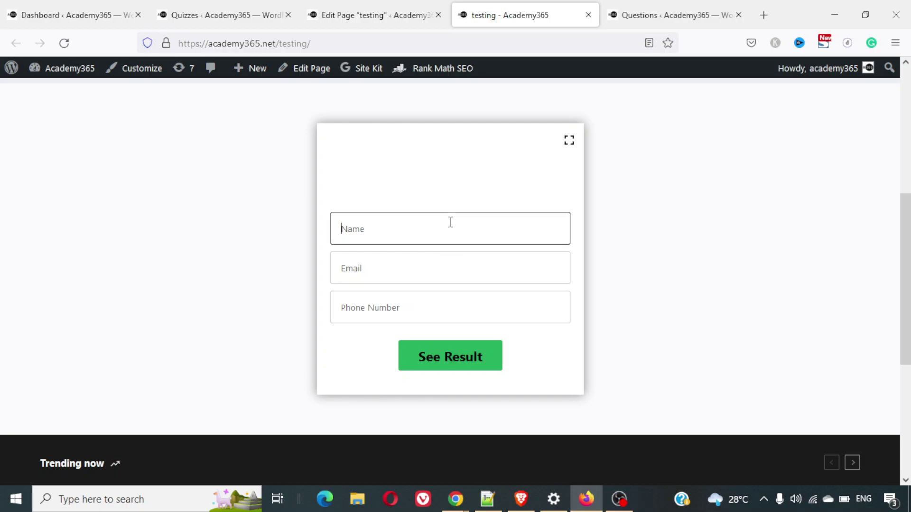
{"action": "type", "text": "Rohan"}
{"action": "key", "text": "Tab"}
{"action": "type", "text": "ro"}
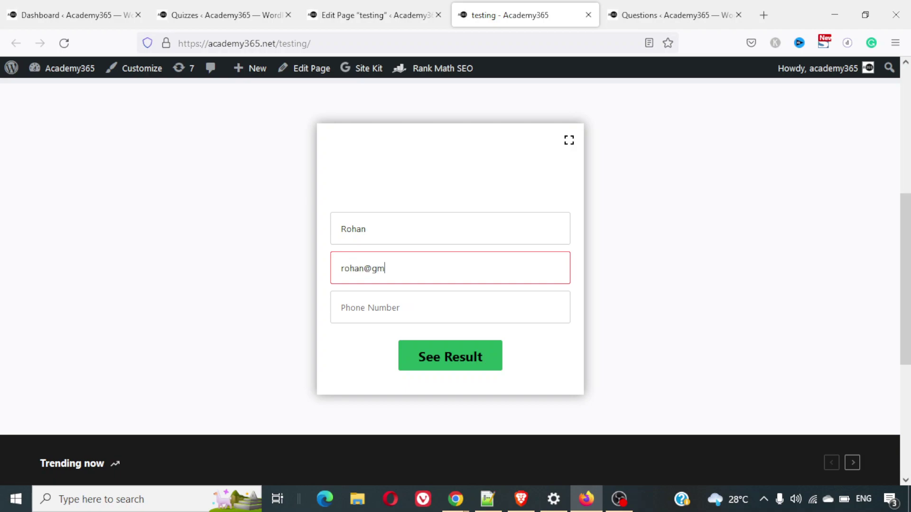
{"action": "key", "text": "Tab"}
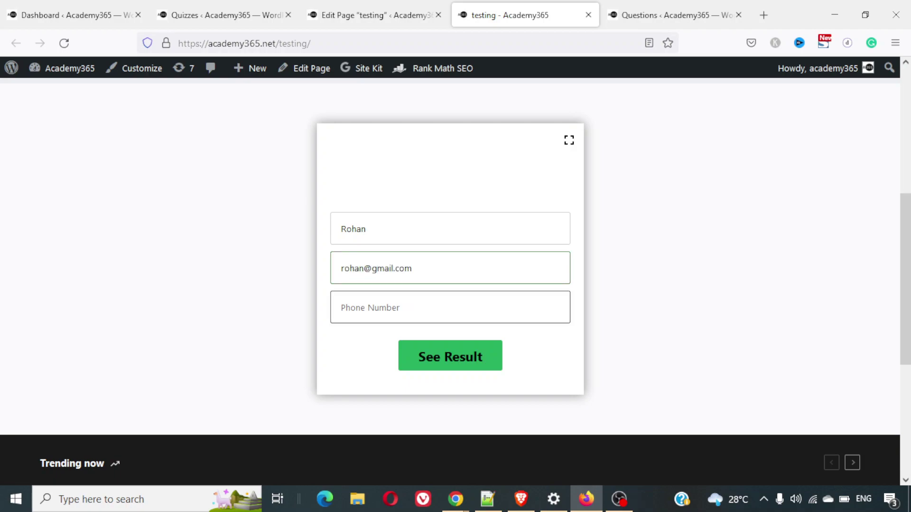
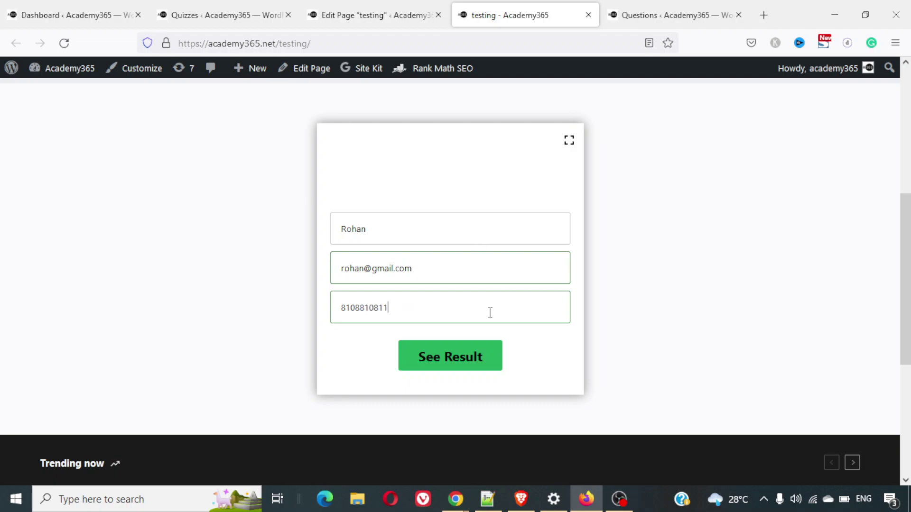
{"action": "left_click", "coordinate": [470, 365]}
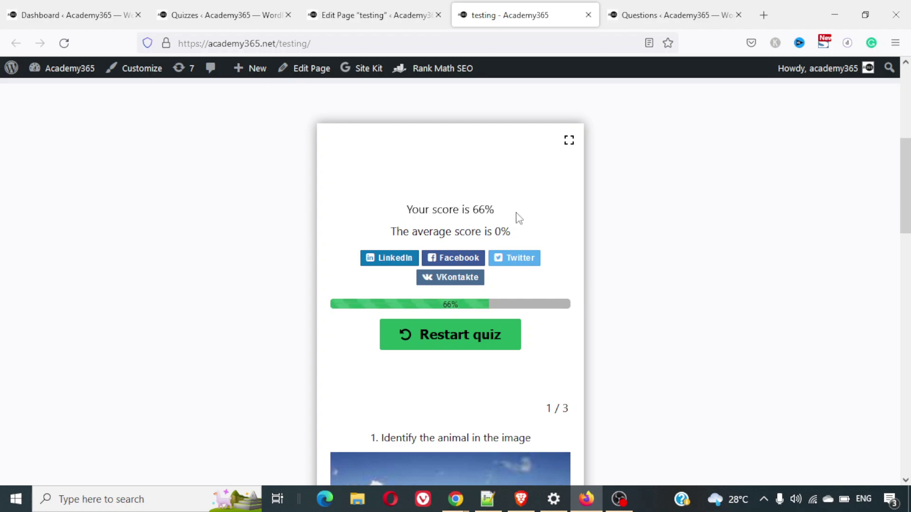
Scroll through the reviewed answers (False wrong with True correct, Elephant and Delhi correct) and back to the 66% score
{"action": "scroll", "coordinate": [517, 219], "scroll_direction": "down", "scroll_amount": 1}
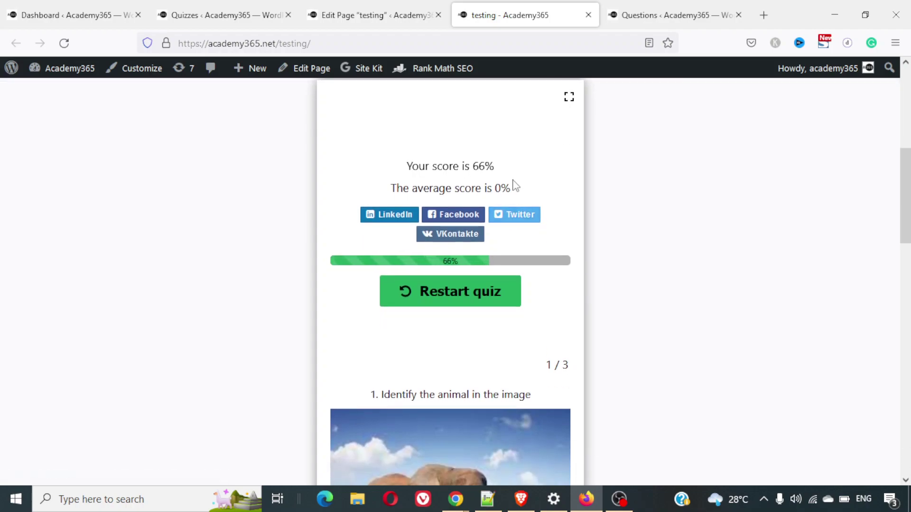
{"action": "scroll", "coordinate": [515, 185], "scroll_direction": "down", "scroll_amount": 4}
{"action": "scroll", "coordinate": [514, 184], "scroll_direction": "up", "scroll_amount": 3}
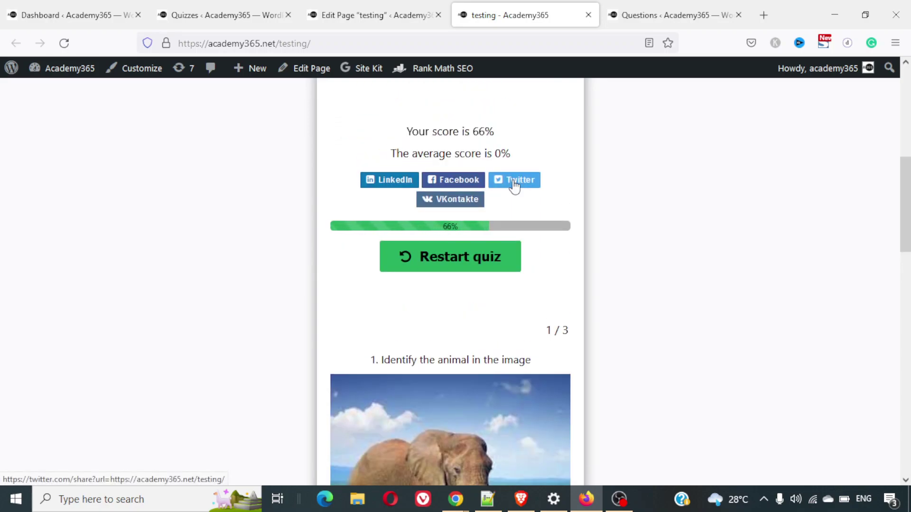
{"action": "scroll", "coordinate": [514, 185], "scroll_direction": "down", "scroll_amount": 7}
{"action": "scroll", "coordinate": [513, 184], "scroll_direction": "down", "scroll_amount": 7}
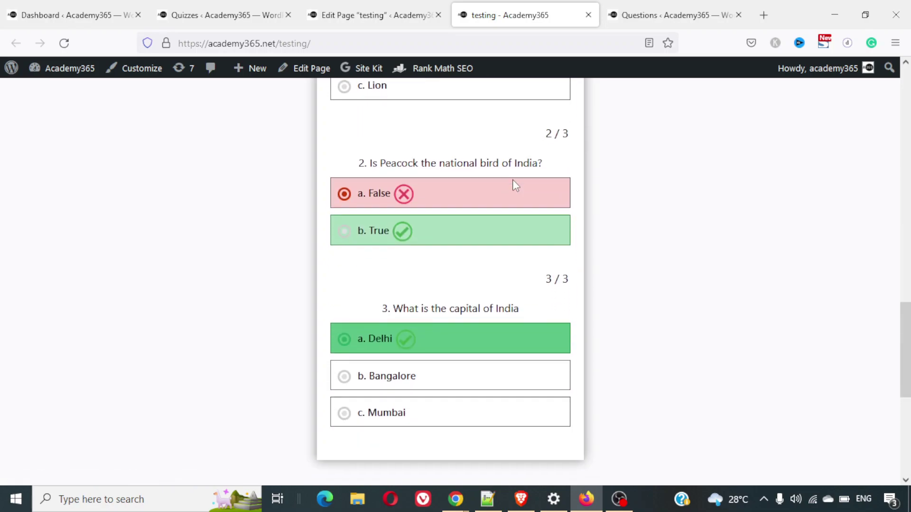
{"action": "scroll", "coordinate": [515, 186], "scroll_direction": "down", "scroll_amount": 2}
{"action": "scroll", "coordinate": [516, 185], "scroll_direction": "up", "scroll_amount": 12}
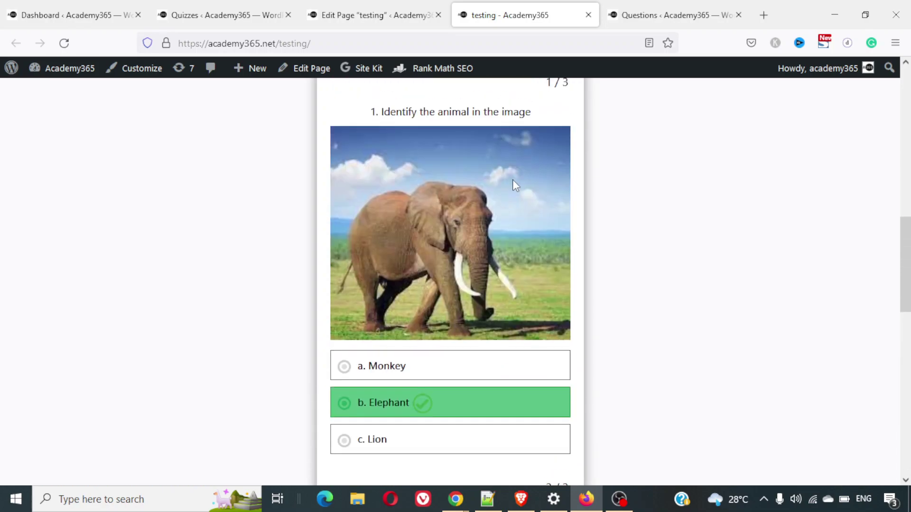
{"action": "scroll", "coordinate": [516, 185], "scroll_direction": "up", "scroll_amount": 1}
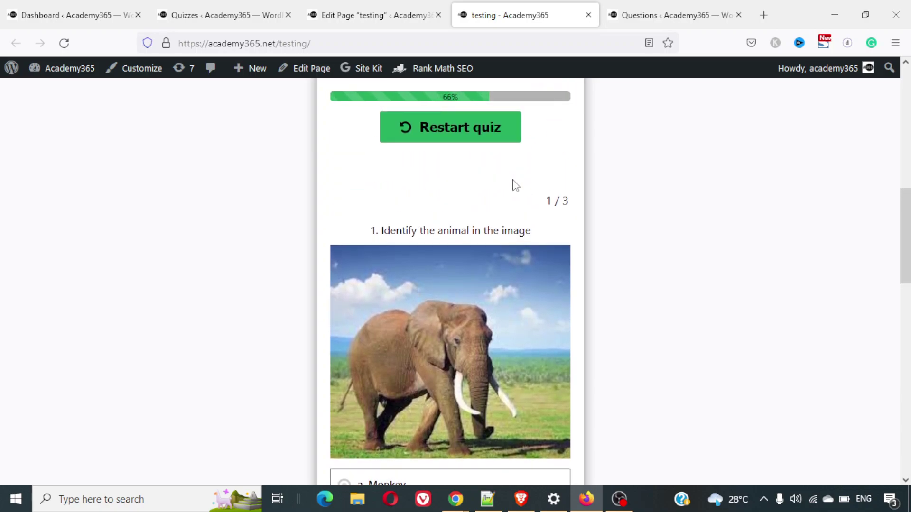
{"action": "scroll", "coordinate": [515, 185], "scroll_direction": "up", "scroll_amount": 3}
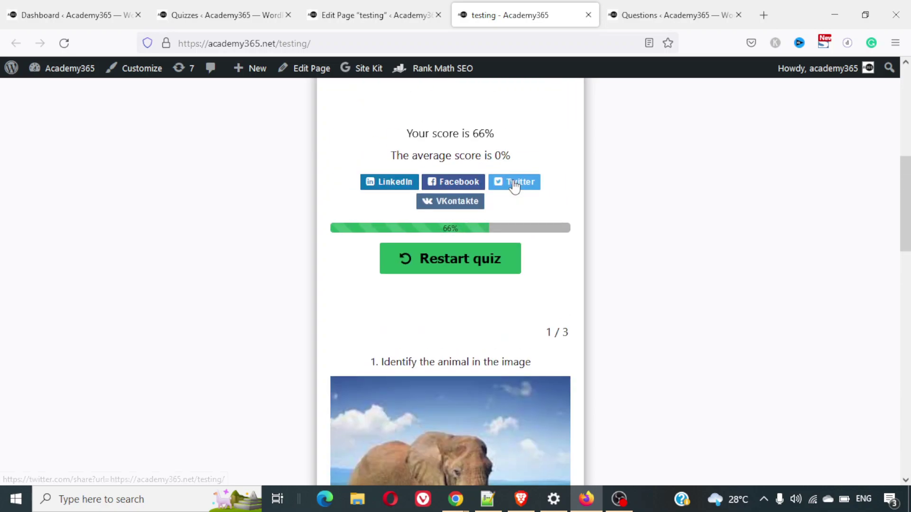